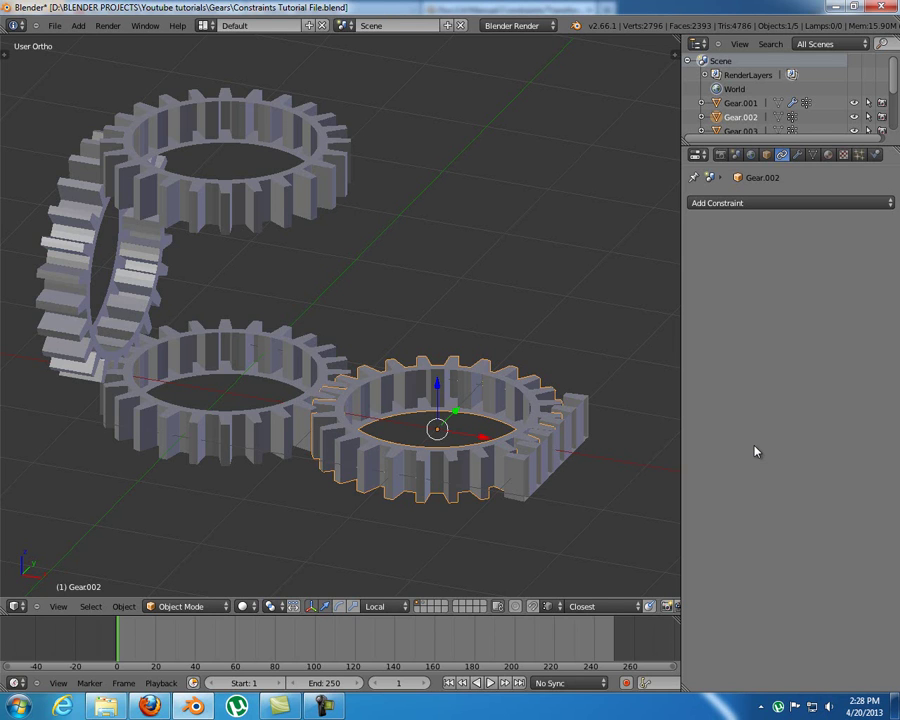
{"action": "middle_click_drag", "start_coordinate": [677, 450], "coordinate": [305, 327]}
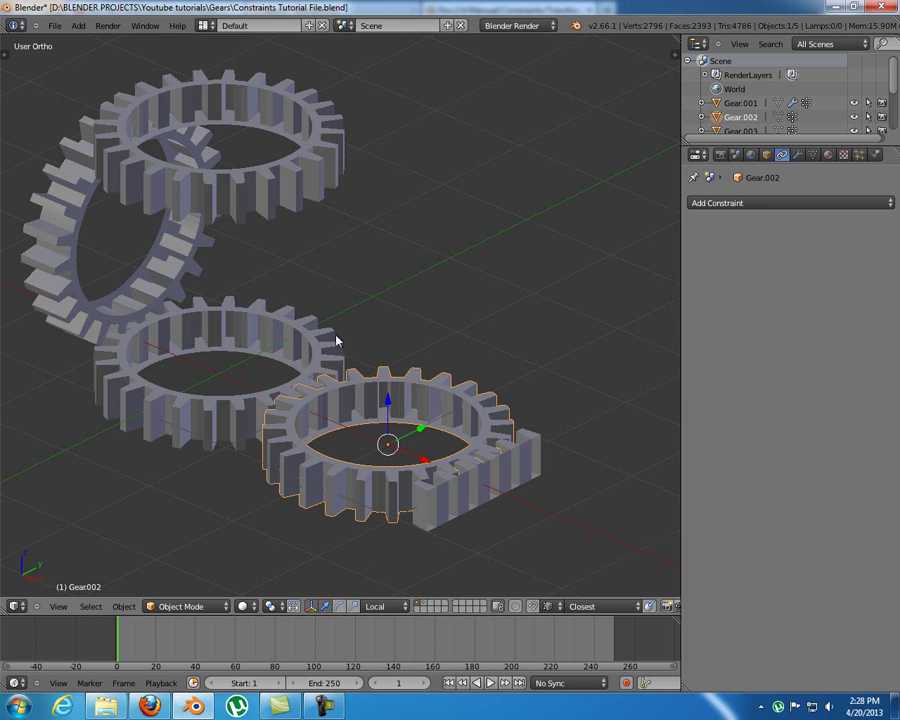
{"action": "left_click", "coordinate": [50, 25]}
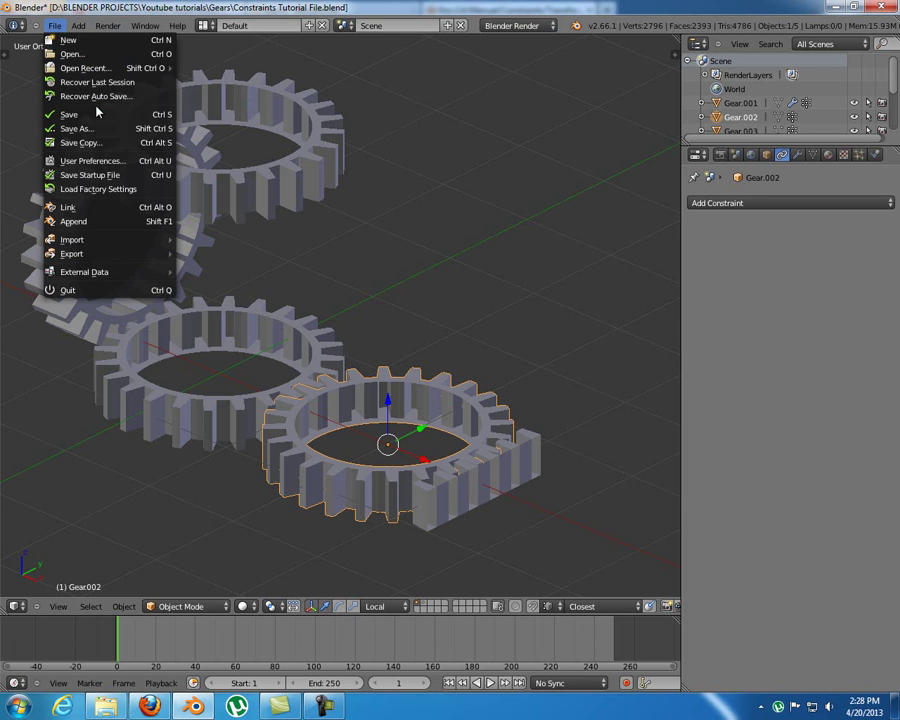
{"action": "left_click", "coordinate": [127, 162]}
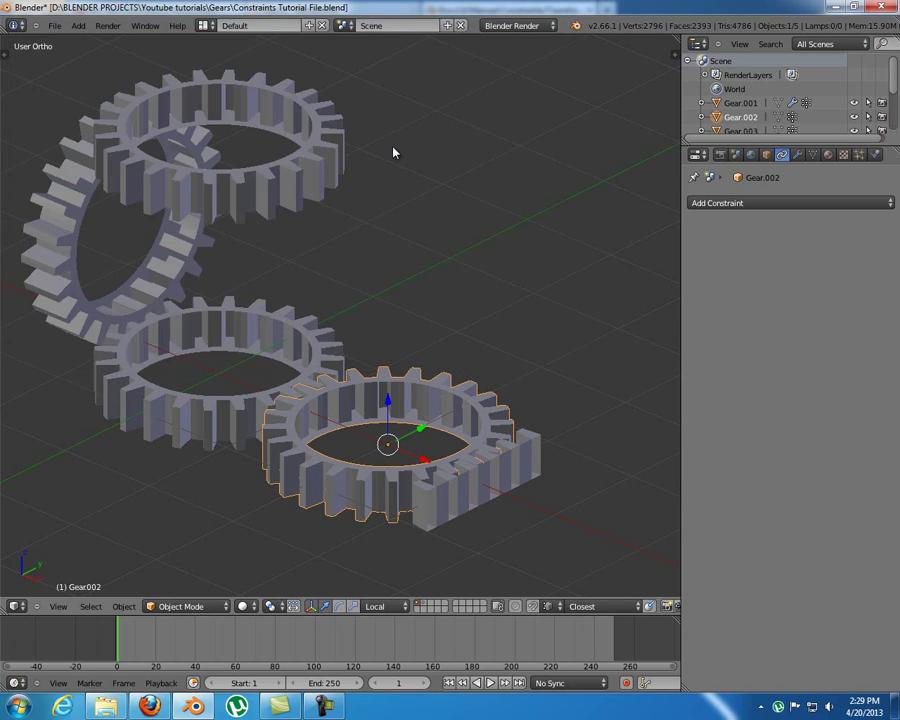
{"action": "key", "text": "ctrl+a"}
{"action": "key", "text": "Escape"}
{"action": "key", "text": "shift+a"}
{"action": "mouse_move", "coordinate": [296, 266]}
{"action": "mouse_move", "coordinate": [355, 411]}
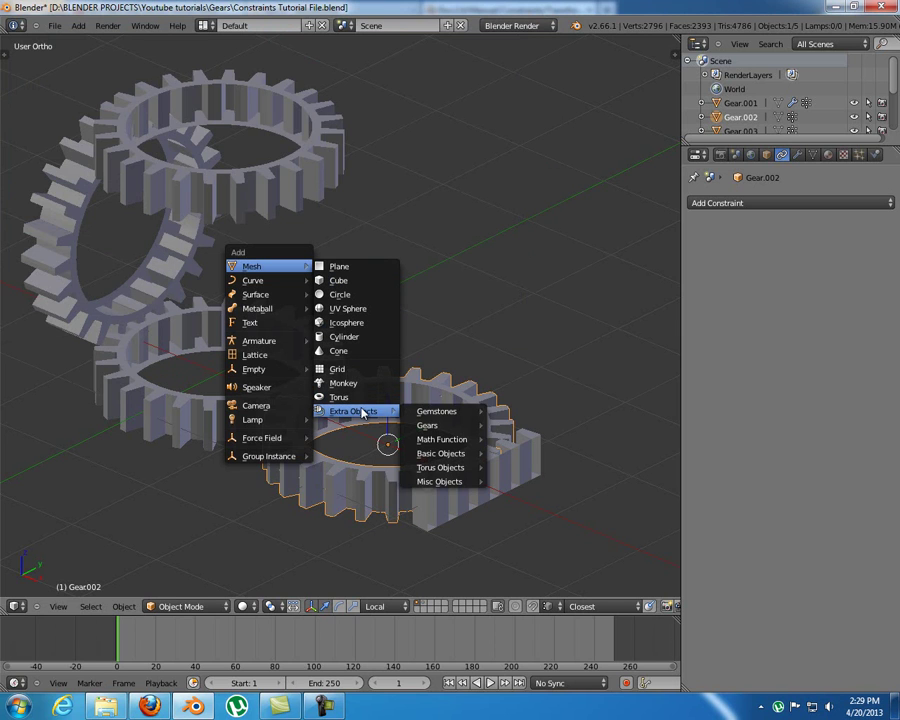
{"action": "mouse_move", "coordinate": [444, 426]}
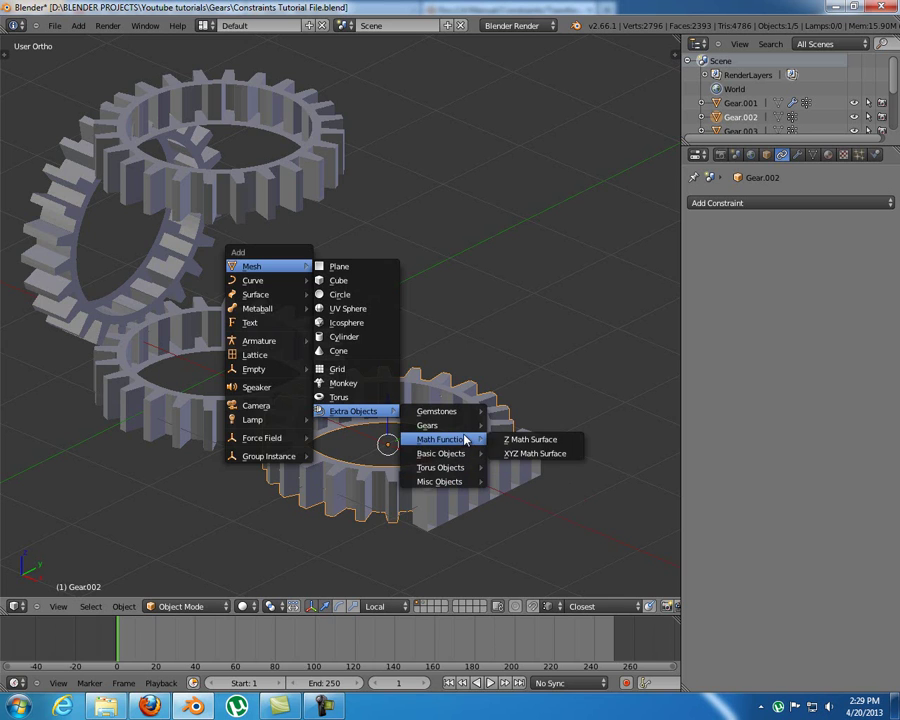
{"action": "key", "text": "Escape"}
{"action": "middle_click_drag", "start_coordinate": [342, 362], "coordinate": [368, 358]}
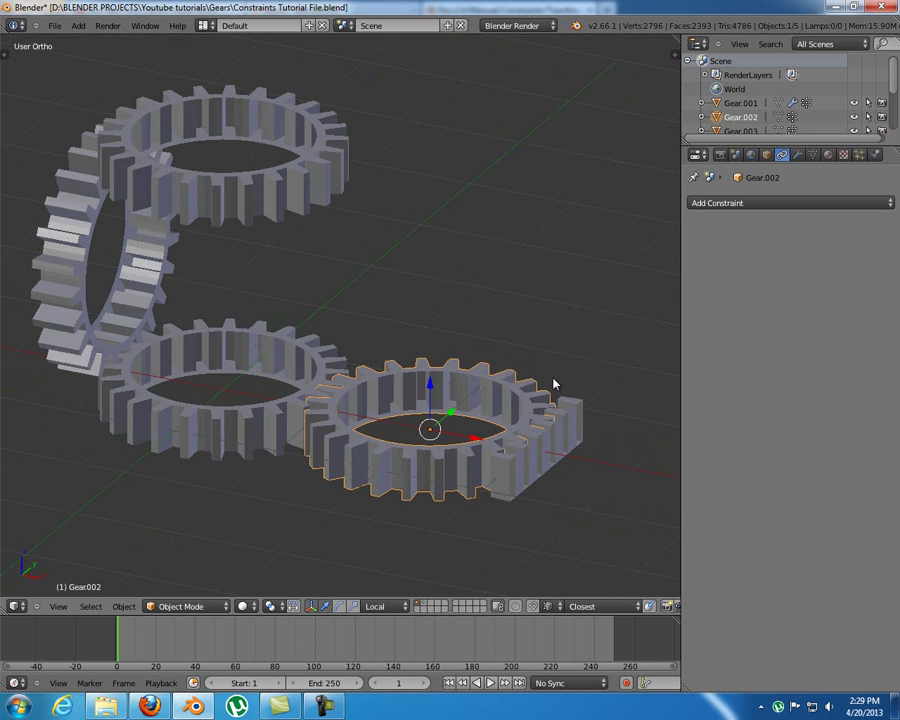
Step: Try moving the rack and gears freely and rotating the two lower flat gears
{"action": "right_click_drag", "start_coordinate": [518, 452], "coordinate": [585, 424]}
{"action": "right_click", "coordinate": [585, 424]}
{"action": "right_click", "coordinate": [522, 456]}
{"action": "middle_click_drag", "start_coordinate": [519, 448], "coordinate": [548, 476]}
{"action": "right_click_drag", "start_coordinate": [548, 477], "coordinate": [556, 420]}
{"action": "right_click", "coordinate": [556, 420]}
{"action": "right_click_drag", "start_coordinate": [259, 398], "coordinate": [301, 321]}
{"action": "right_click", "coordinate": [301, 321]}
{"action": "right_click", "coordinate": [115, 316]}
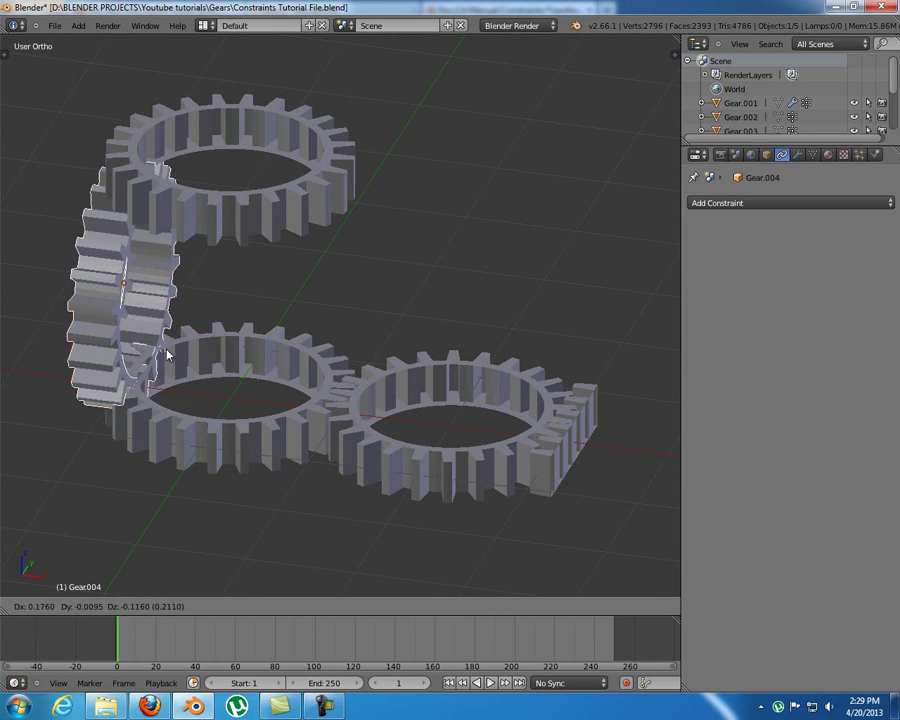
{"action": "right_click", "coordinate": [300, 228]}
{"action": "right_click", "coordinate": [393, 493]}
{"action": "key", "text": "r"}
{"action": "key", "text": "Escape"}
{"action": "right_click", "coordinate": [276, 386]}
{"action": "key", "text": "r"}
{"action": "key", "text": "Escape"}
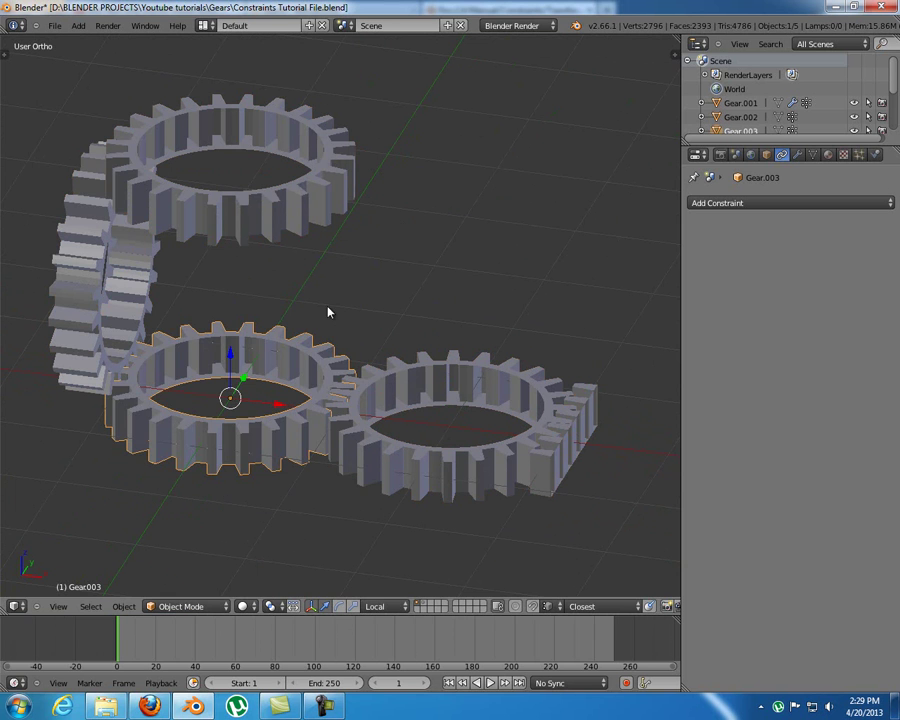
Step: Try sliding the toothed rack along its local Y axis
{"action": "middle_click_drag", "start_coordinate": [531, 471], "coordinate": [422, 401], "text": "shift"}
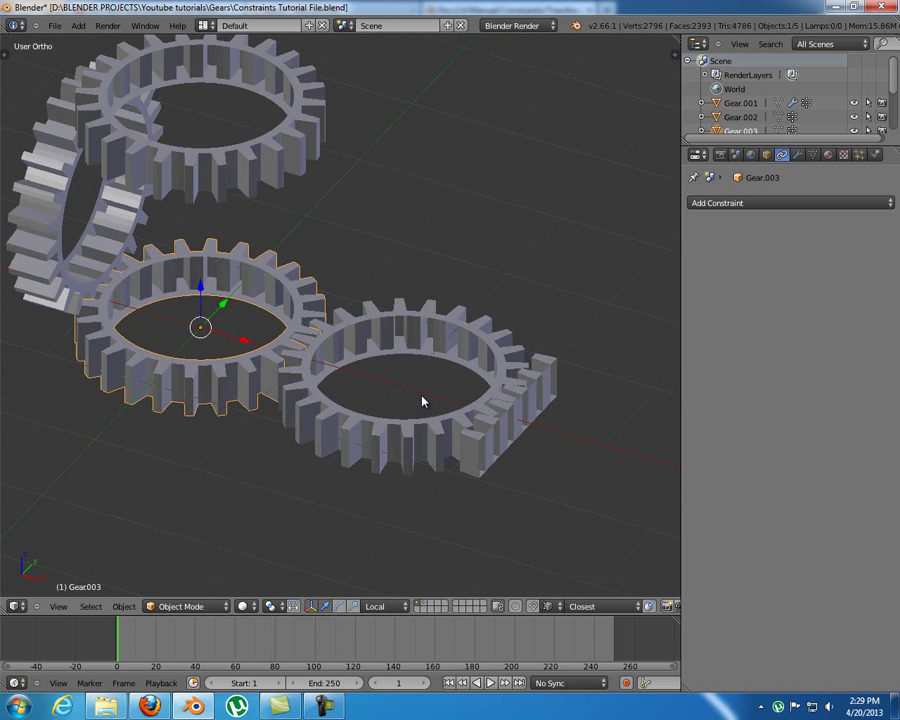
{"action": "right_click", "coordinate": [516, 404]}
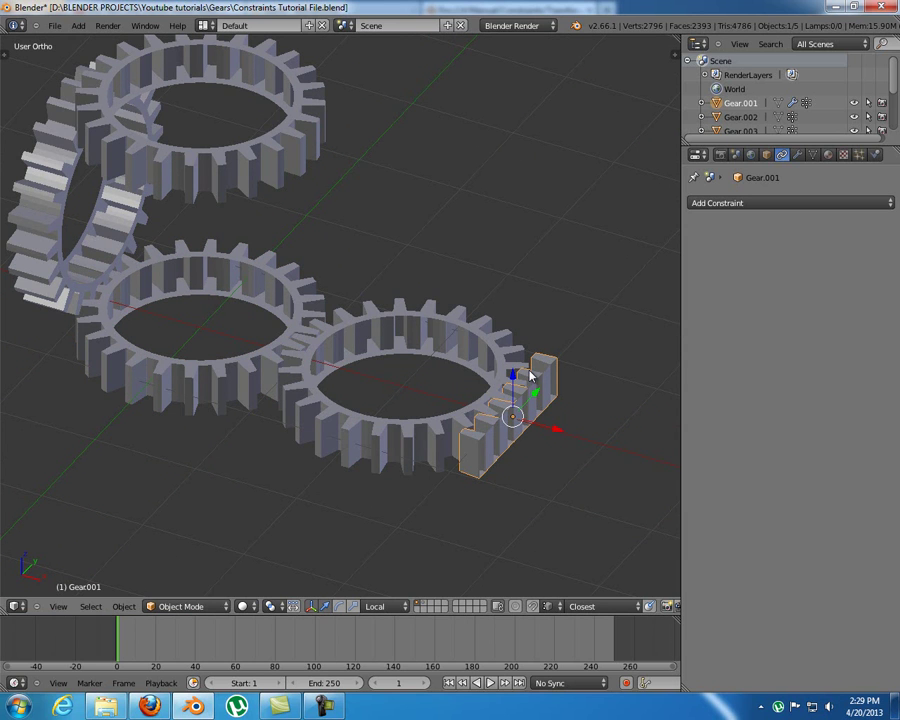
{"action": "key", "text": "g"}
{"action": "key", "text": "y"}
{"action": "key", "text": "y"}
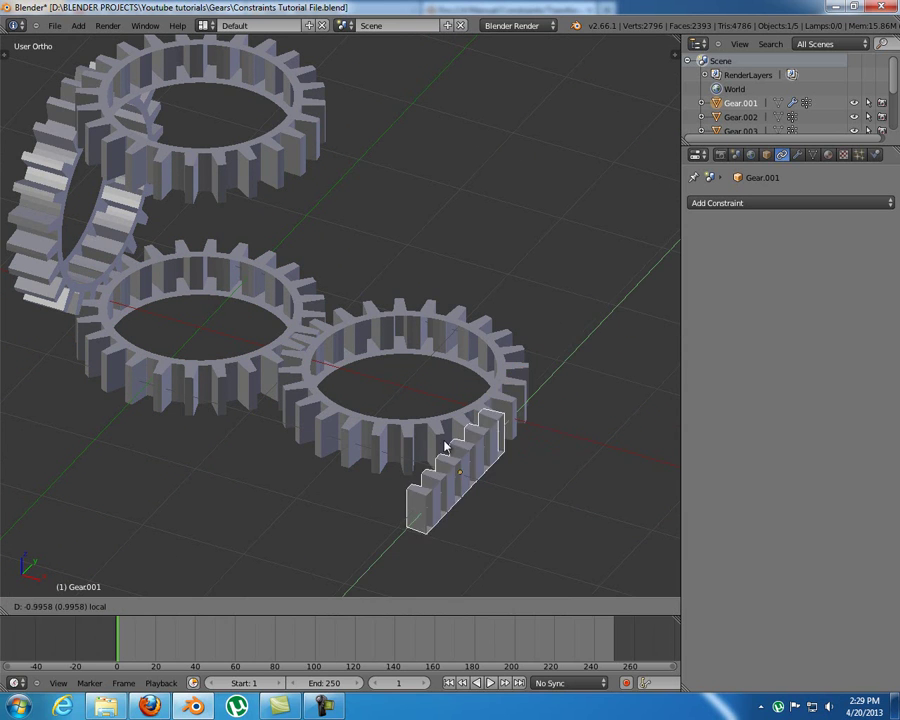
{"action": "left_click", "coordinate": [528, 427]}
{"action": "right_click", "coordinate": [271, 362]}
{"action": "right_click", "coordinate": [86, 255]}
{"action": "right_click", "coordinate": [178, 166]}
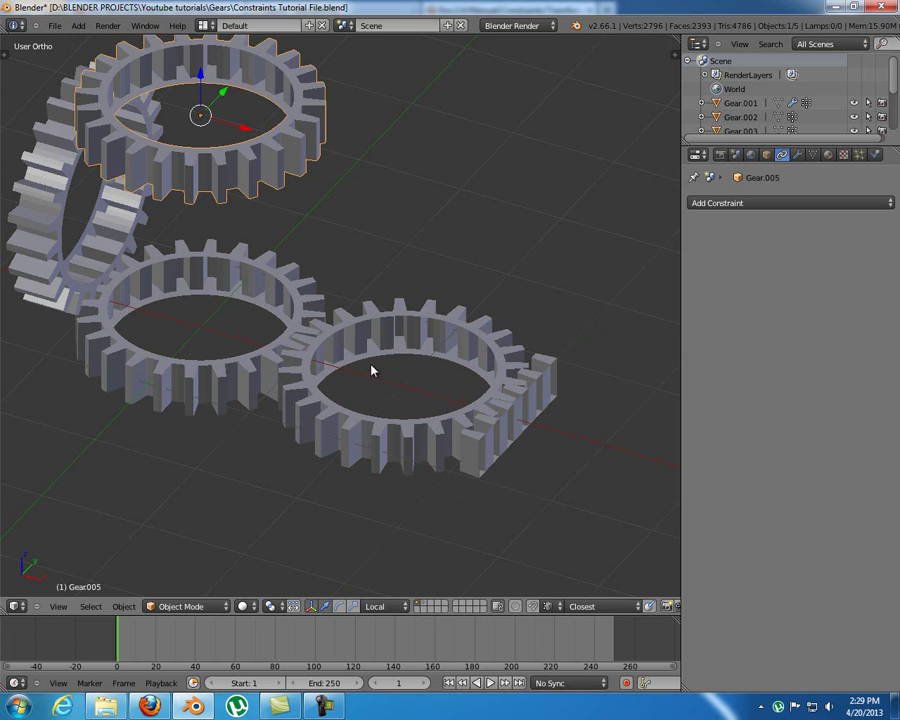
Step: Add a Transformation constraint to the flat gear that meshes with the rack
{"action": "right_click", "coordinate": [338, 398]}
{"action": "middle_click_drag", "start_coordinate": [338, 398], "coordinate": [328, 356], "text": "shift"}
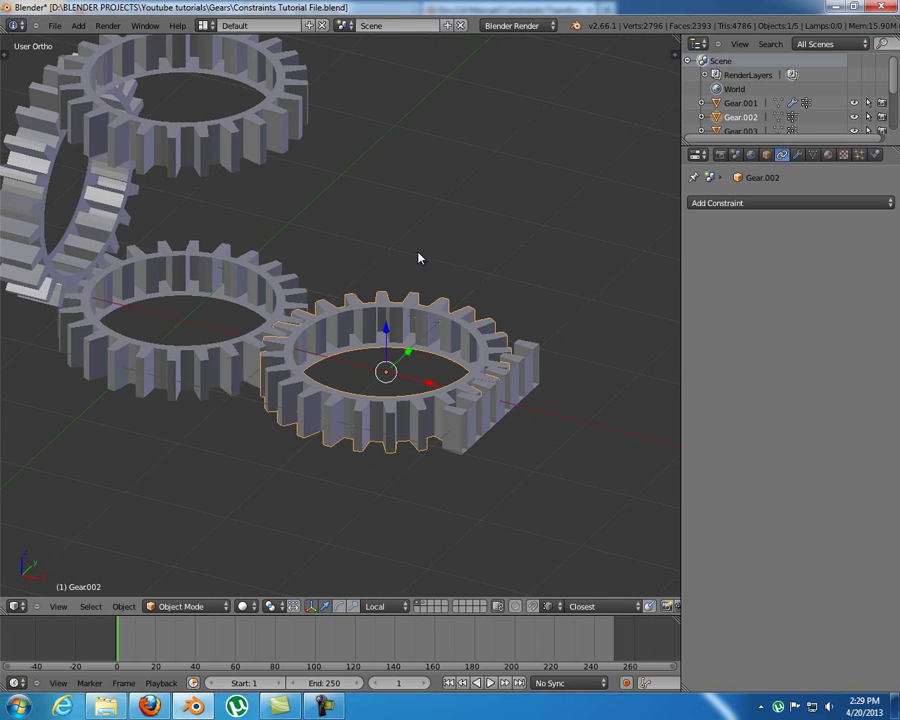
{"action": "middle_click_drag", "start_coordinate": [496, 394], "coordinate": [500, 393]}
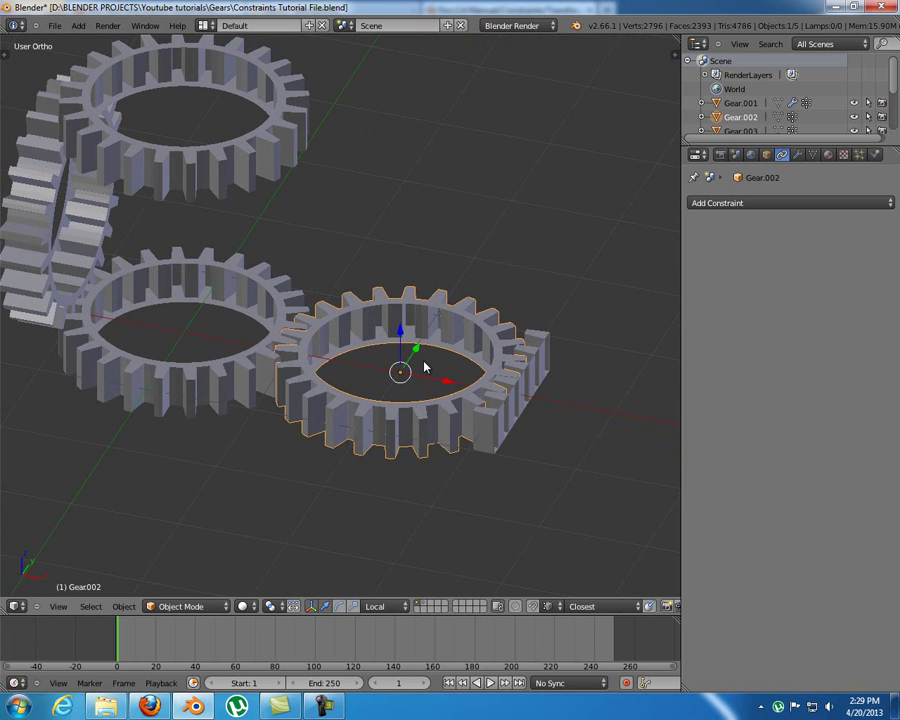
{"action": "key", "text": "g"}
{"action": "right_click", "coordinate": [500, 281]}
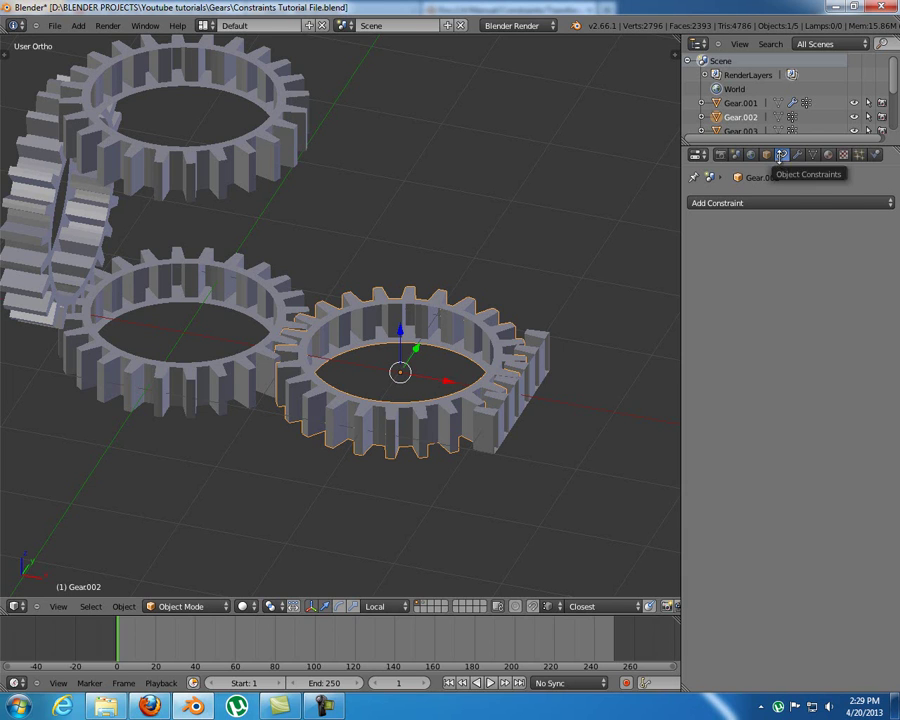
{"action": "left_click", "coordinate": [707, 204]}
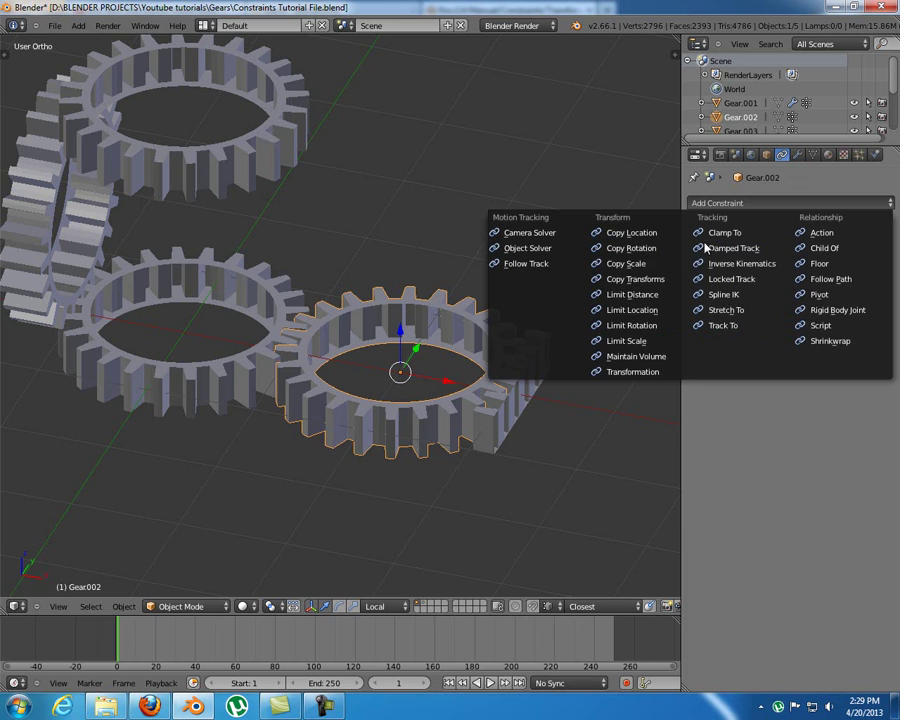
{"action": "left_click", "coordinate": [651, 372]}
{"action": "middle_click_drag", "start_coordinate": [520, 229], "coordinate": [492, 243]}
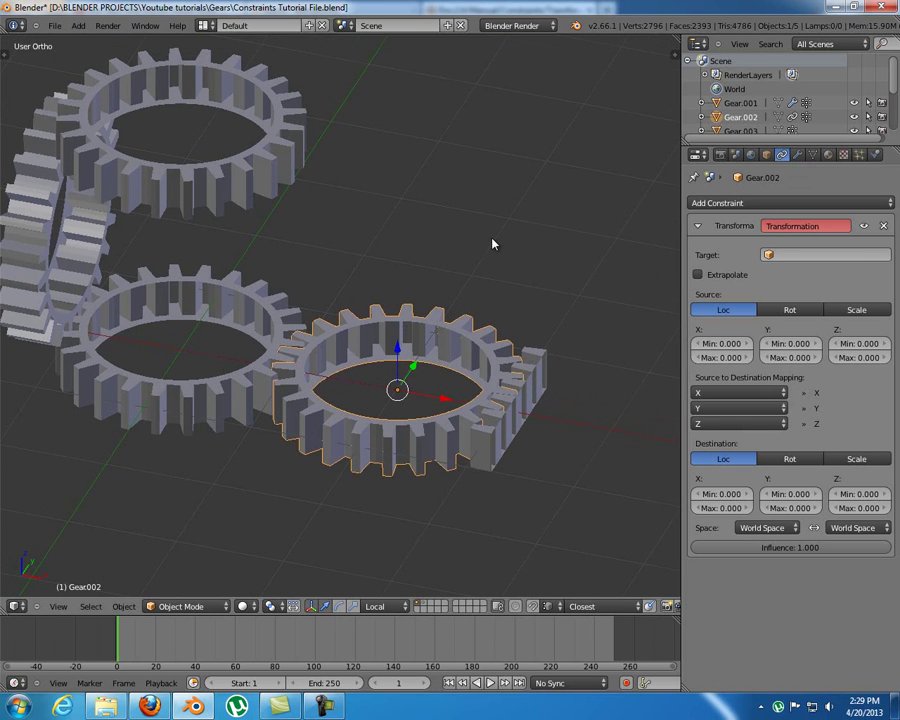
{"action": "scroll", "coordinate": [500, 244], "scroll_direction": "up", "scroll_amount": 2}
{"action": "scroll", "coordinate": [580, 215], "scroll_direction": "up", "scroll_amount": 2}
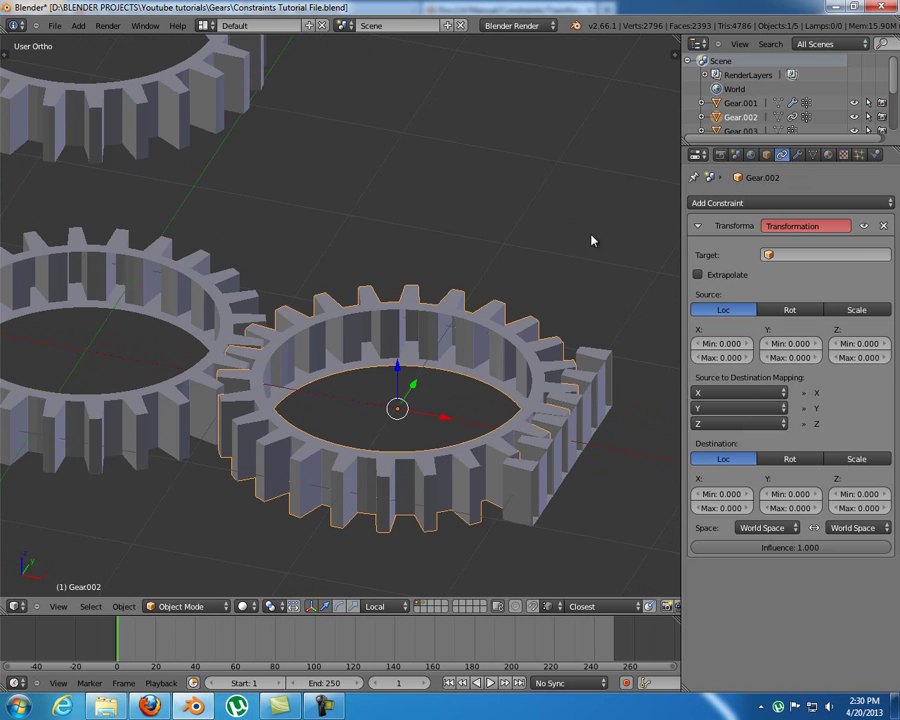
{"action": "scroll", "coordinate": [559, 261], "scroll_direction": "down", "scroll_amount": 1}
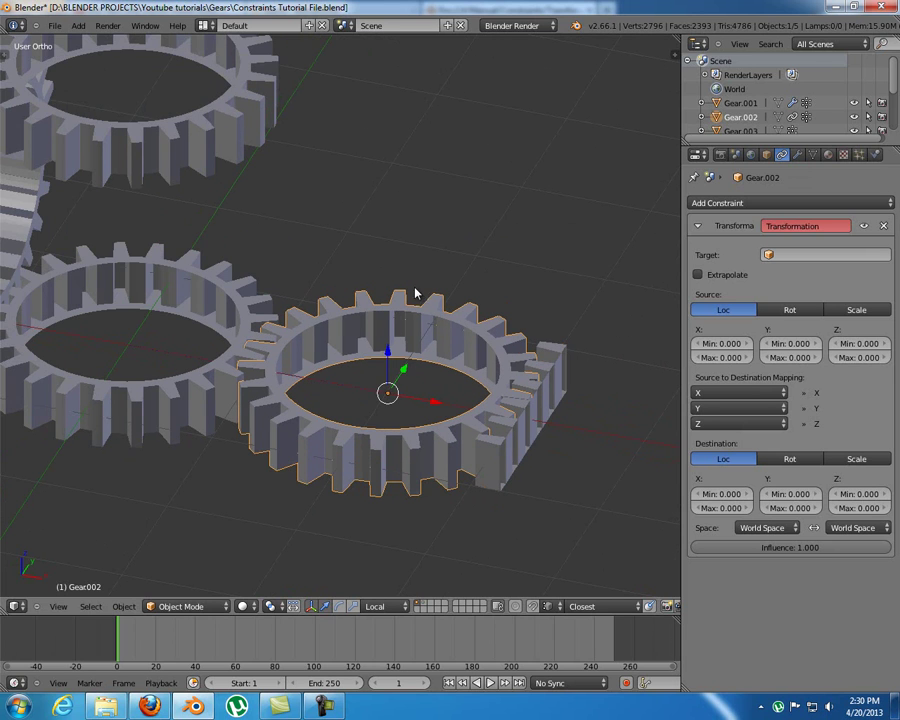
{"action": "right_click", "coordinate": [549, 412]}
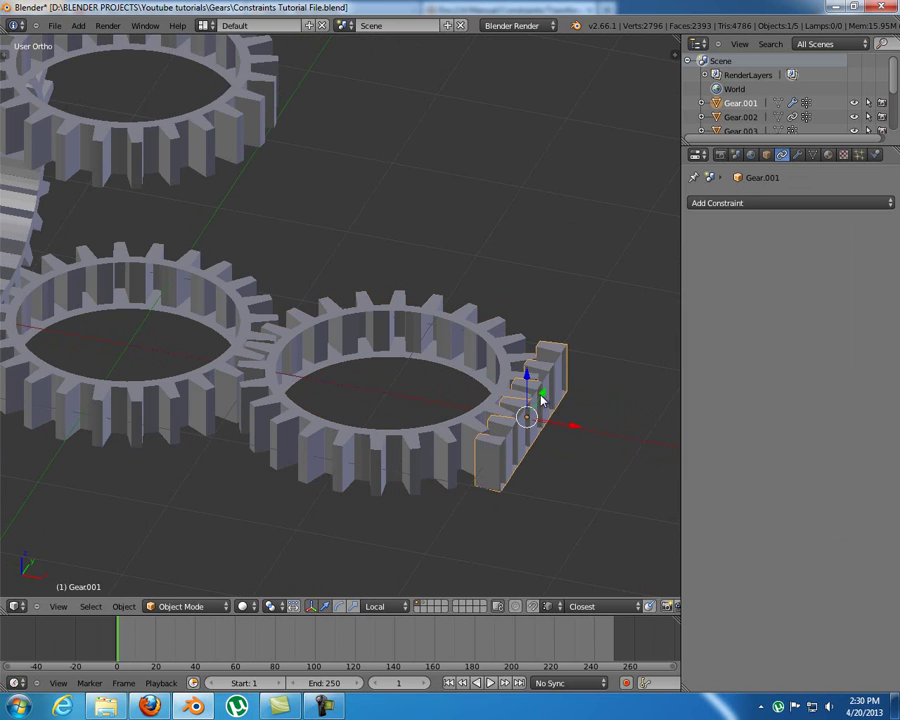
{"action": "right_click", "coordinate": [416, 444]}
{"action": "left_click", "coordinate": [746, 203]}
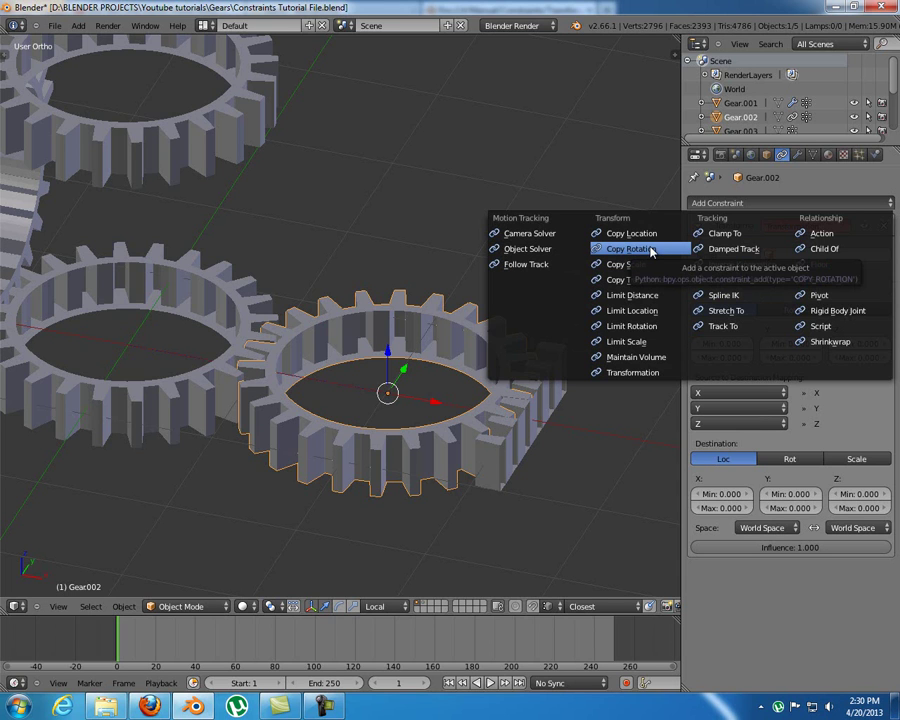
{"action": "left_click", "coordinate": [632, 372]}
{"action": "middle_click_drag", "start_coordinate": [482, 309], "coordinate": [496, 309]}
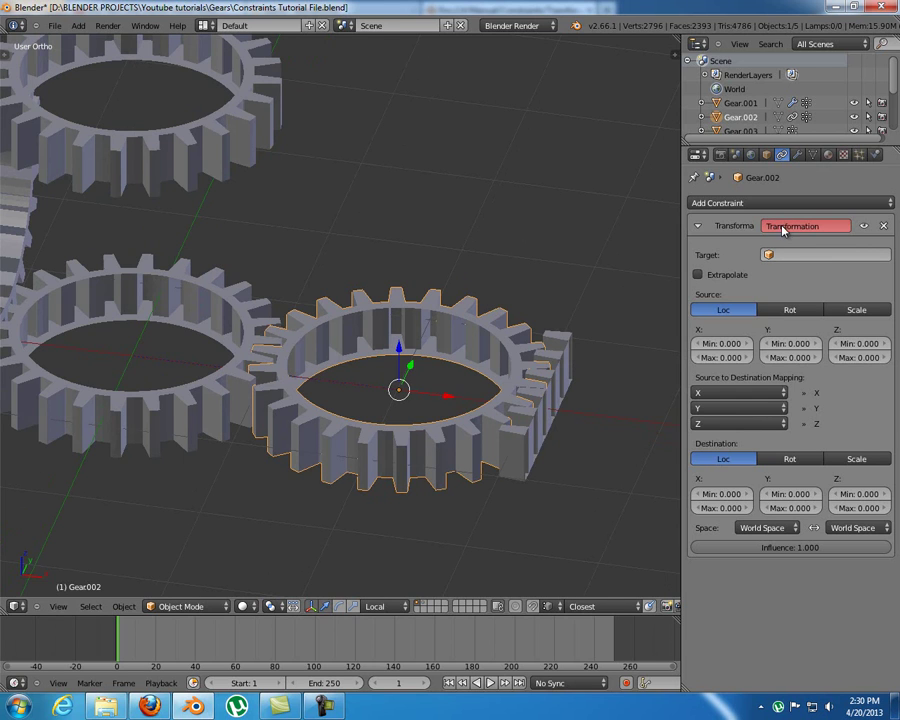
Step: Set the Transformation constraint's target to the toothed rack, Gear.001
{"action": "middle_click_drag", "start_coordinate": [496, 302], "coordinate": [484, 285], "text": "shift"}
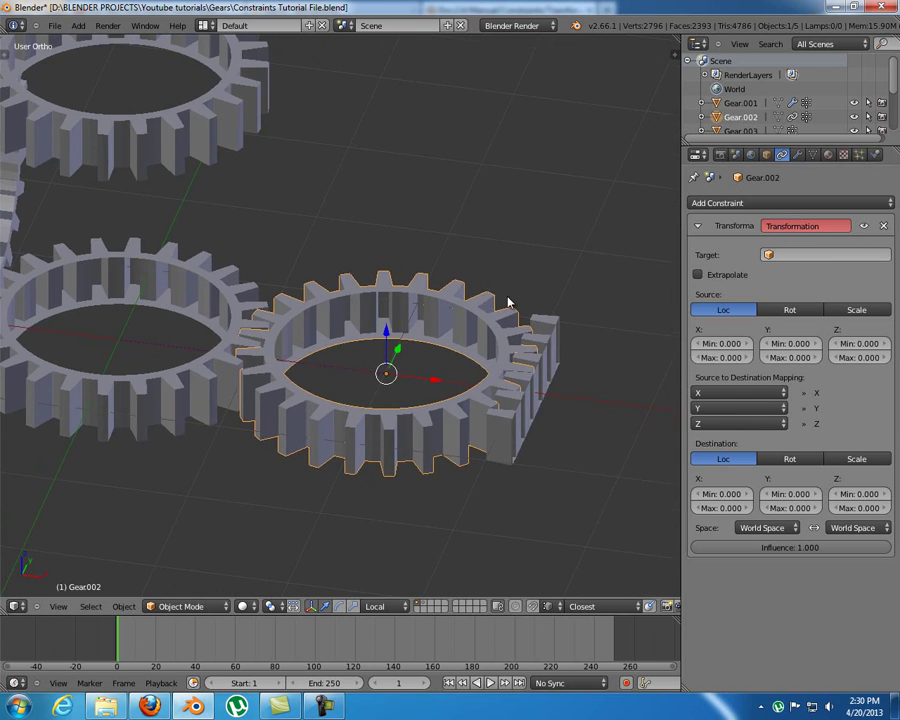
{"action": "scroll", "coordinate": [508, 301], "scroll_direction": "up", "scroll_amount": 1}
{"action": "middle_click_drag", "start_coordinate": [574, 311], "coordinate": [508, 297]}
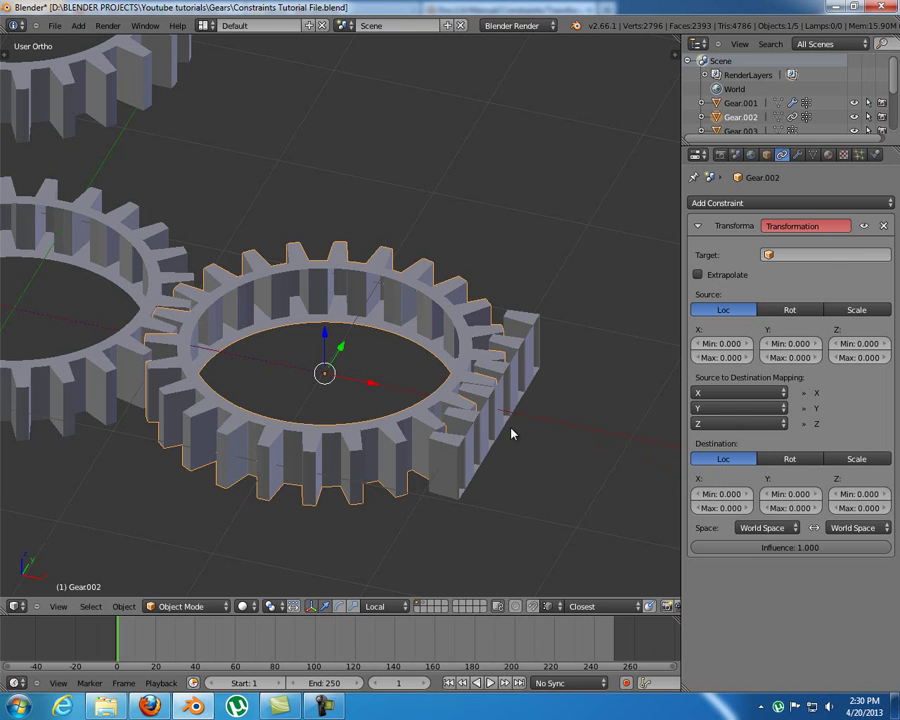
{"action": "left_click", "coordinate": [790, 255]}
{"action": "left_click", "coordinate": [812, 280]}
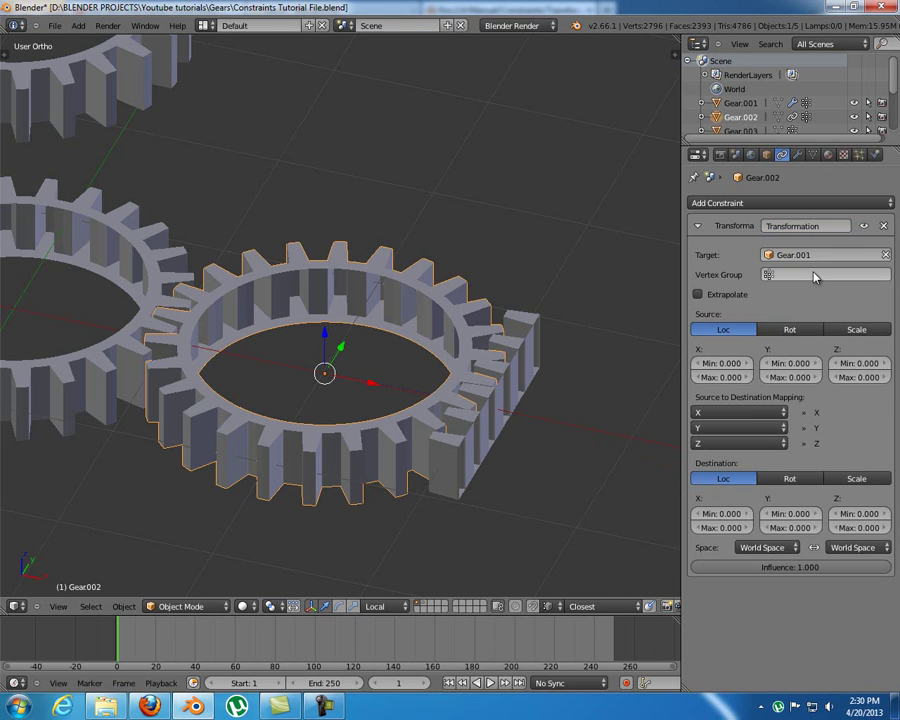
{"action": "right_click", "coordinate": [490, 408]}
{"action": "key", "text": "g"}
{"action": "key", "text": "Escape"}
{"action": "right_click", "coordinate": [364, 410]}
{"action": "middle_click_drag", "start_coordinate": [364, 410], "coordinate": [388, 404]}
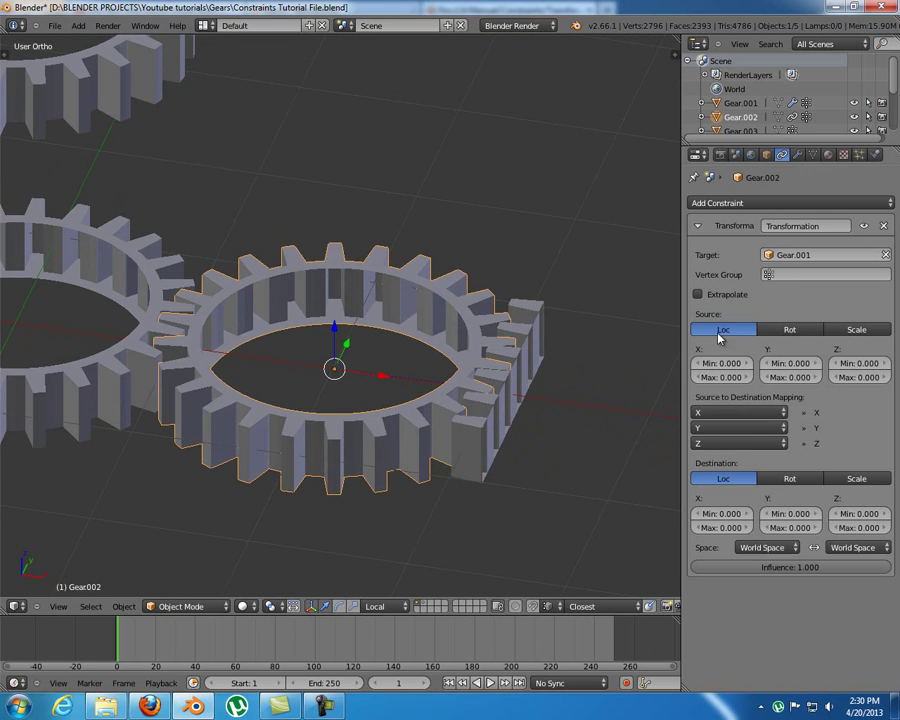
Step: Set the constraint's destination to rotation and map the source Y axis to destination Z
{"action": "left_click", "coordinate": [791, 480]}
{"action": "middle_click_drag", "start_coordinate": [463, 479], "coordinate": [438, 478]}
{"action": "right_click", "coordinate": [452, 463]}
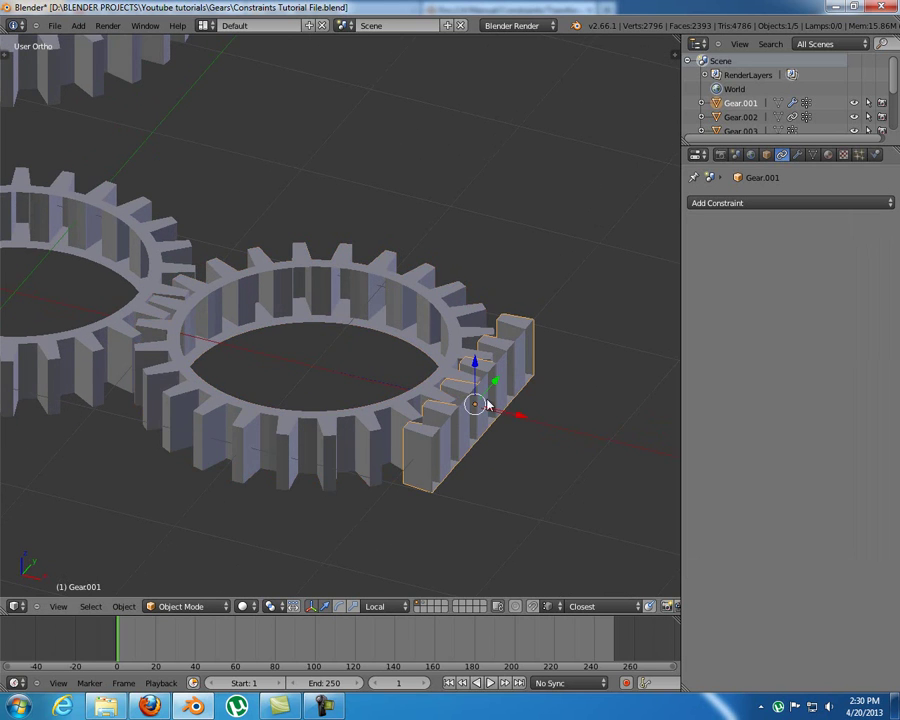
{"action": "left_click_drag", "start_coordinate": [495, 386], "coordinate": [520, 356]}
{"action": "right_click", "coordinate": [380, 414]}
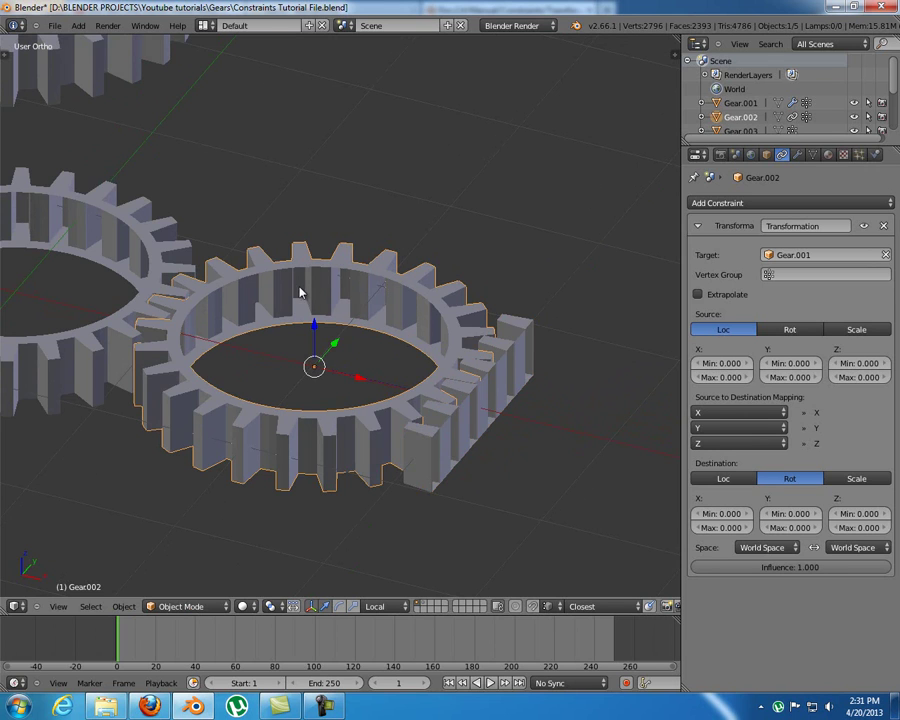
{"action": "left_click", "coordinate": [722, 445]}
{"action": "left_click", "coordinate": [710, 414]}
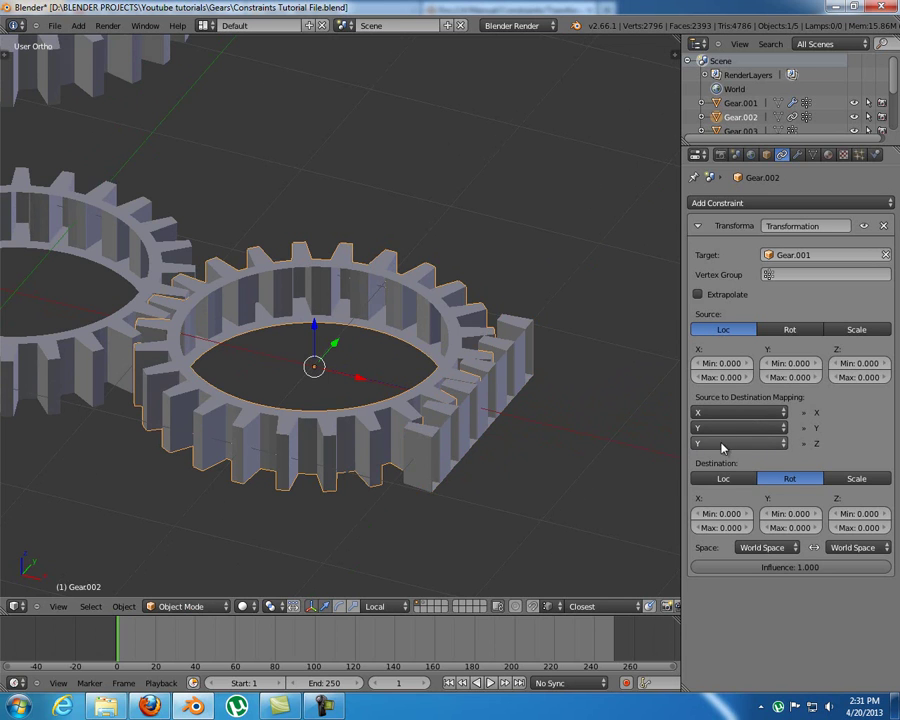
{"action": "right_click", "coordinate": [486, 412]}
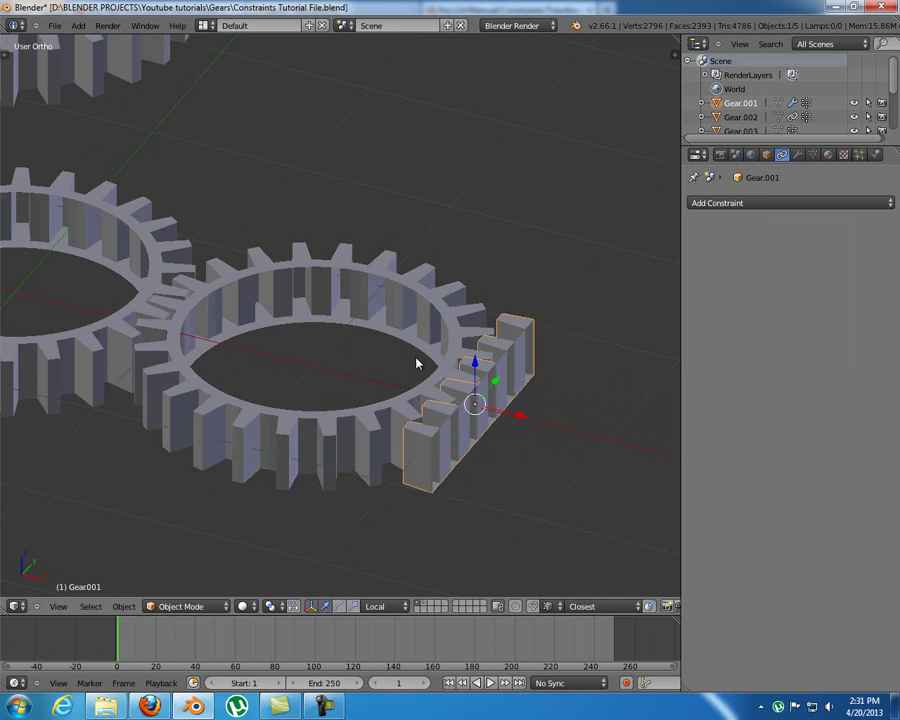
{"action": "middle_click_drag", "start_coordinate": [486, 412], "coordinate": [416, 364]}
{"action": "key", "text": "g"}
{"action": "right_click", "coordinate": [545, 408]}
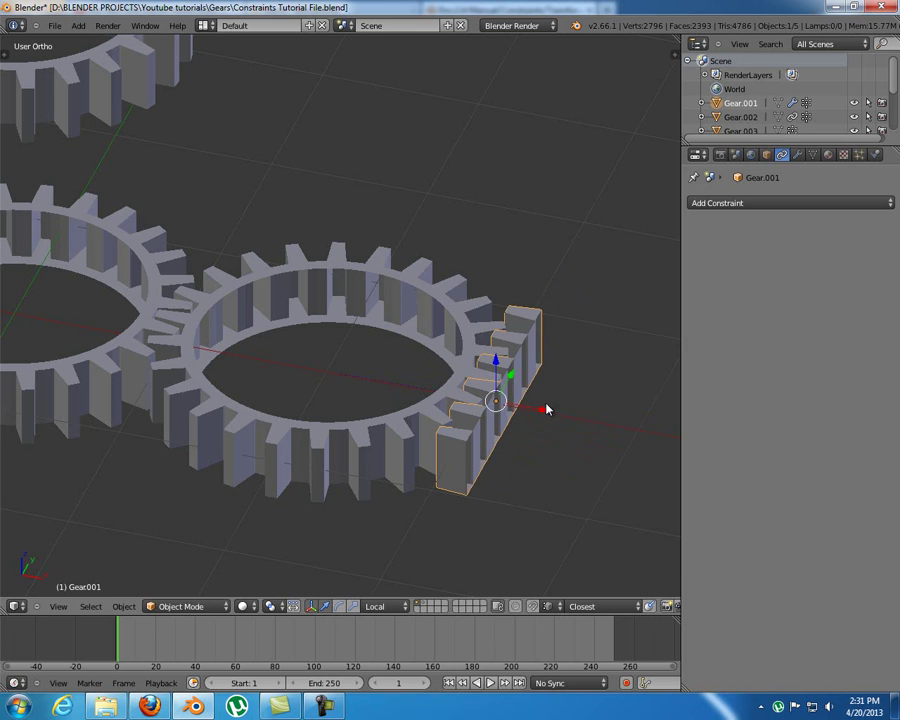
{"action": "right_click", "coordinate": [386, 441]}
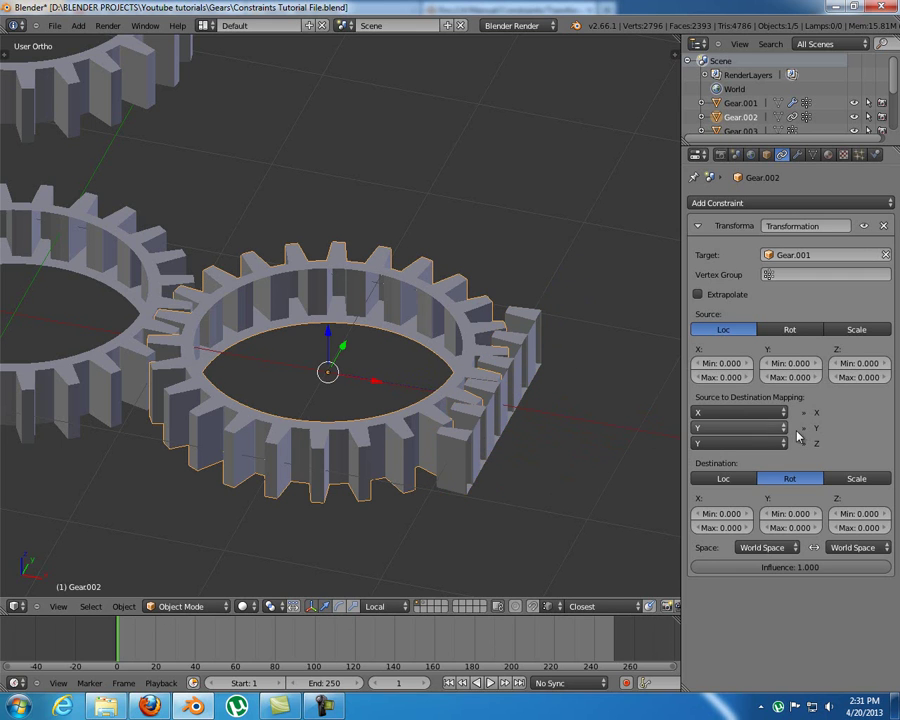
Step: Map the source Z axis to destination Y in the gear's Transformation constraint
{"action": "middle_click_drag", "start_coordinate": [335, 364], "coordinate": [305, 362]}
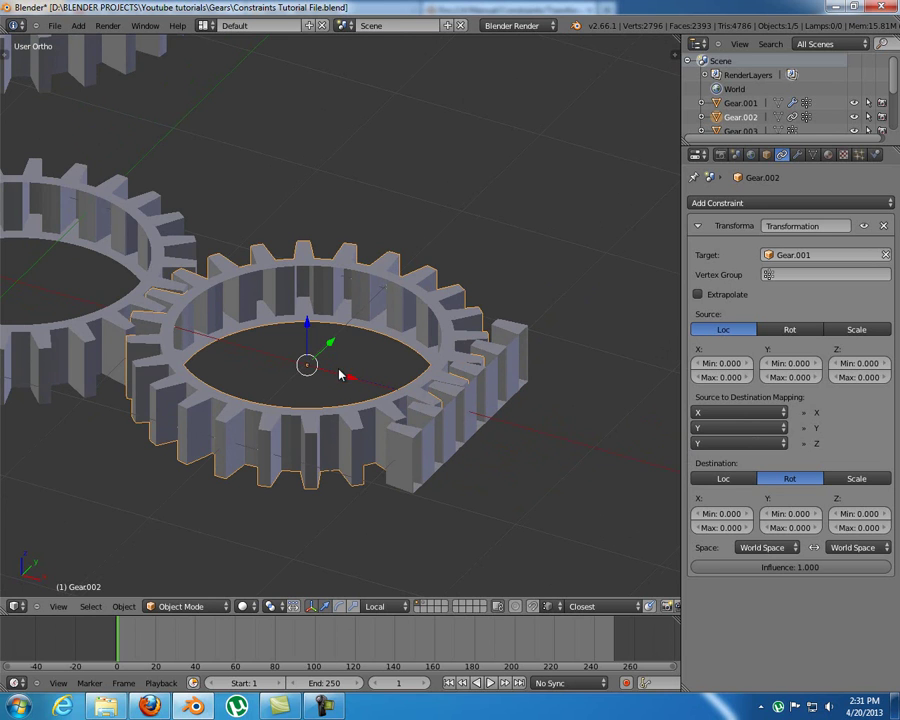
{"action": "key", "text": "r"}
{"action": "right_click", "coordinate": [554, 283]}
{"action": "middle_click_drag", "start_coordinate": [309, 362], "coordinate": [322, 371]}
{"action": "left_click", "coordinate": [725, 427]}
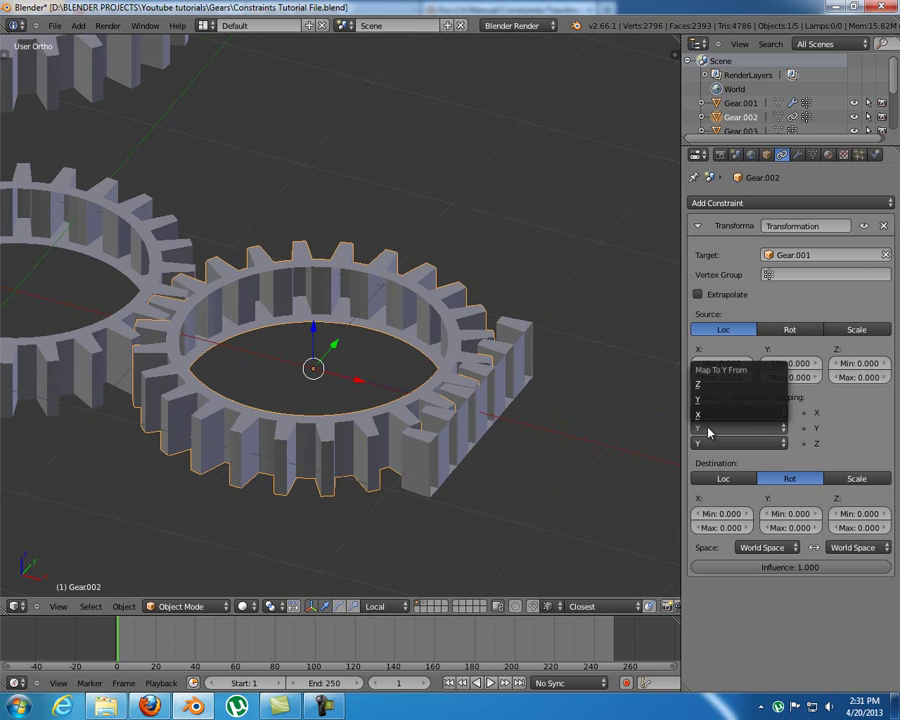
{"action": "left_click", "coordinate": [712, 384]}
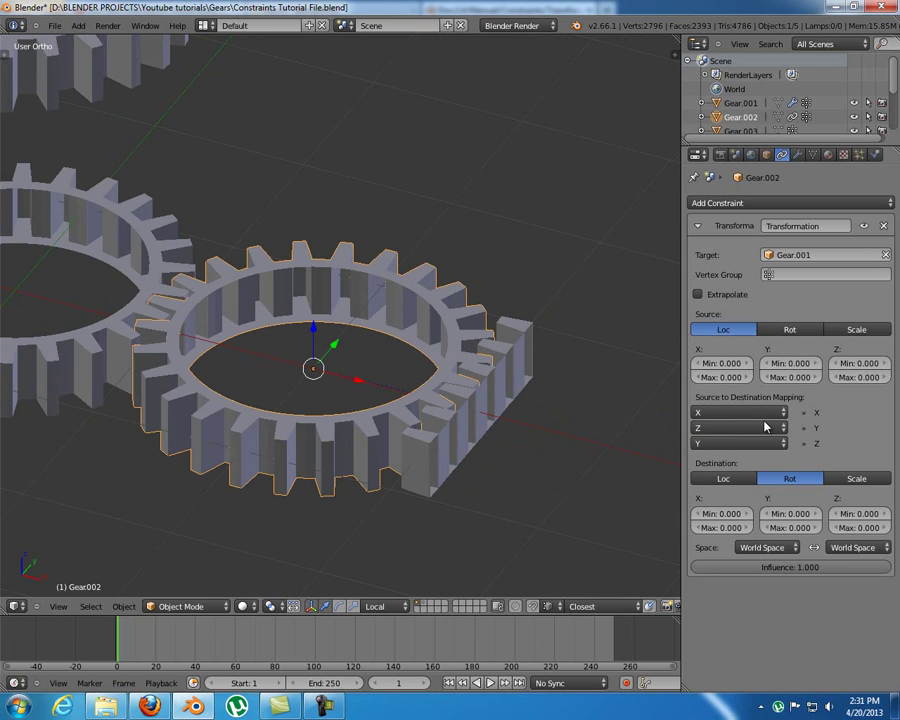
Step: Set the constraint's source location Y maximum to 1 and its destination rotation Z maximum to 55
{"action": "middle_click_drag", "start_coordinate": [407, 289], "coordinate": [402, 291]}
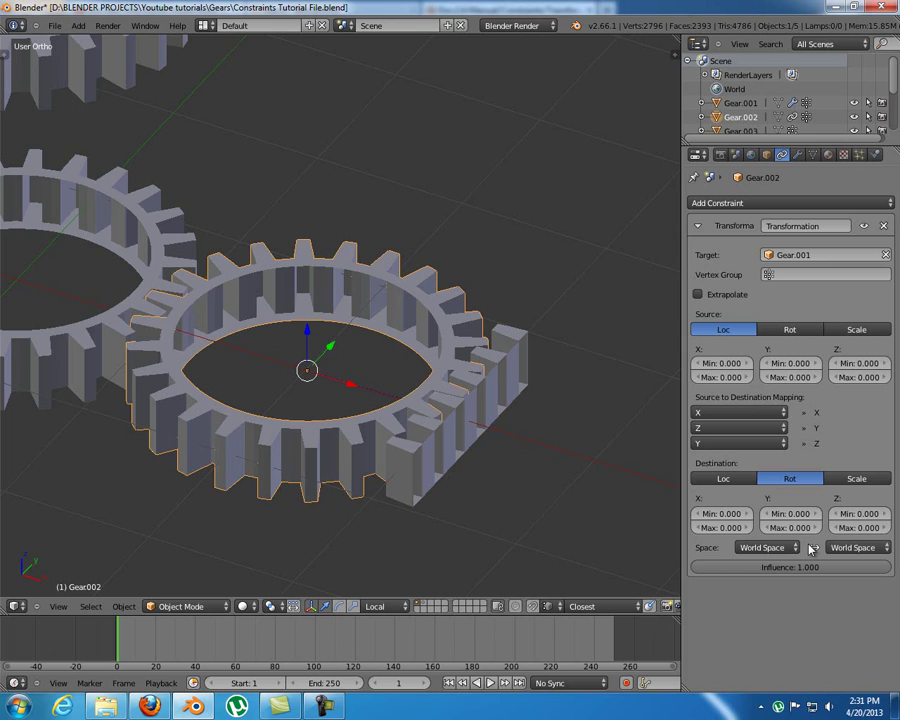
{"action": "left_click", "coordinate": [789, 379]}
{"action": "type", "text": "1"}
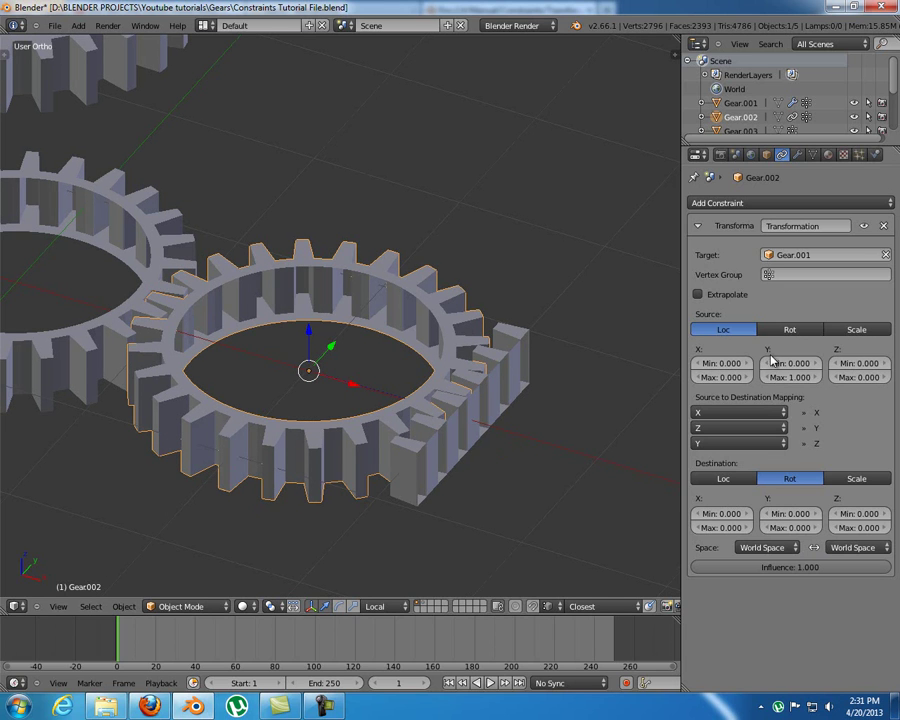
{"action": "left_click", "coordinate": [858, 528]}
{"action": "type", "text": "55"}
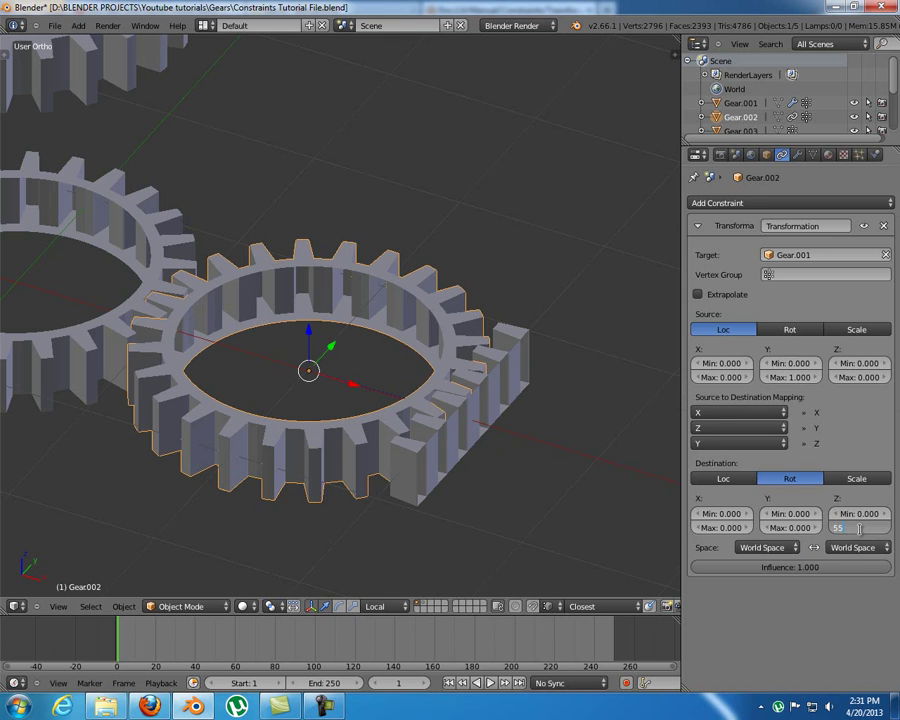
{"action": "key", "text": "Return"}
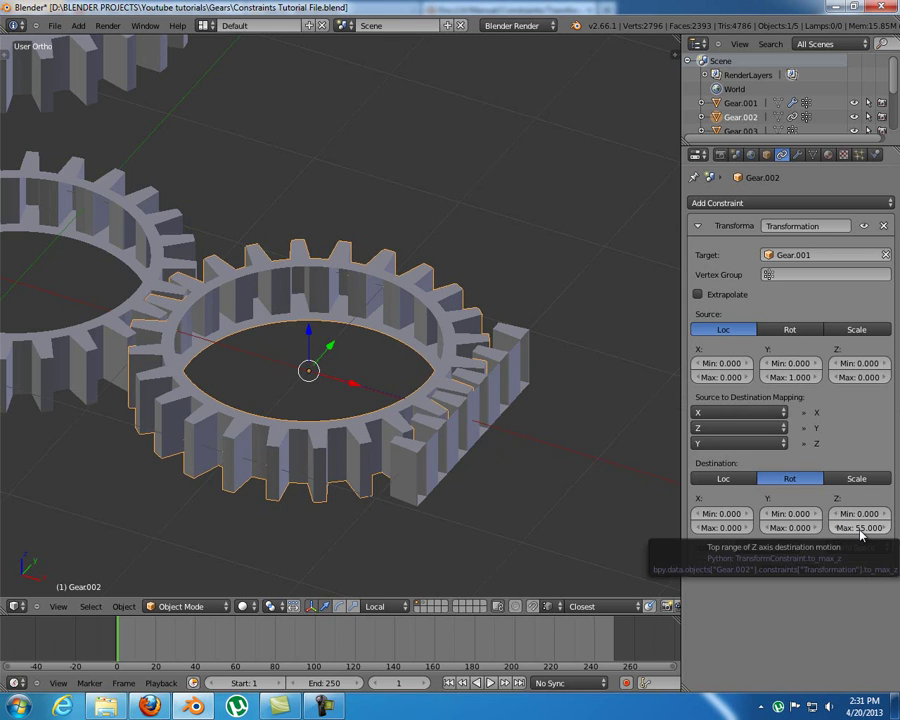
Step: Slide the toothed rack back and forth along its local Y axis to test how the adjacent gear turns
{"action": "middle_click_drag", "start_coordinate": [348, 401], "coordinate": [388, 408]}
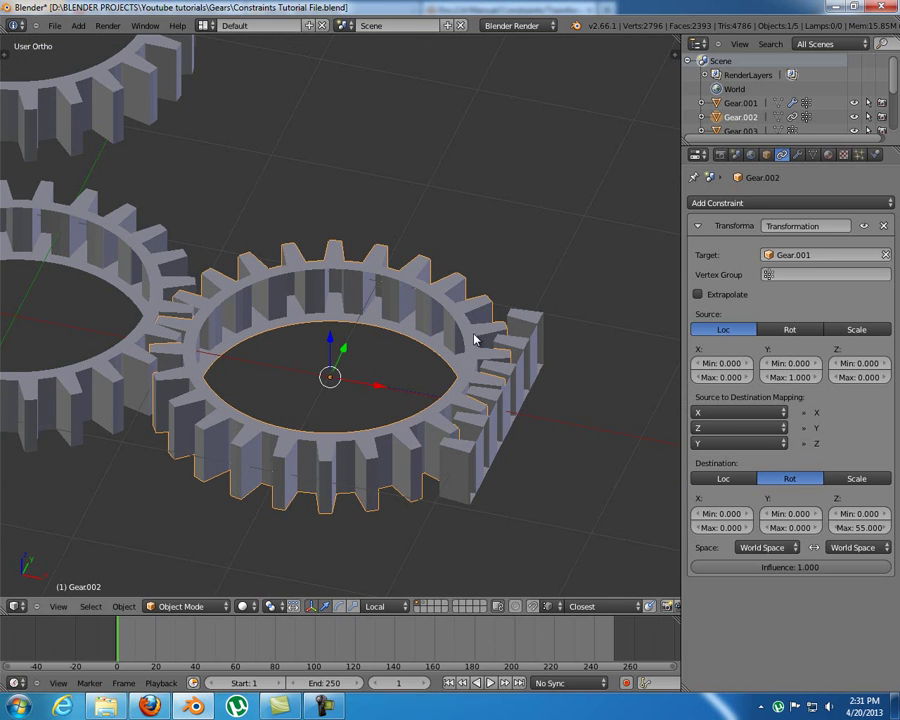
{"action": "right_click", "coordinate": [495, 405]}
{"action": "middle_click_drag", "start_coordinate": [526, 388], "coordinate": [514, 393]}
{"action": "key", "text": "g"}
{"action": "key", "text": "y"}
{"action": "key", "text": "y"}
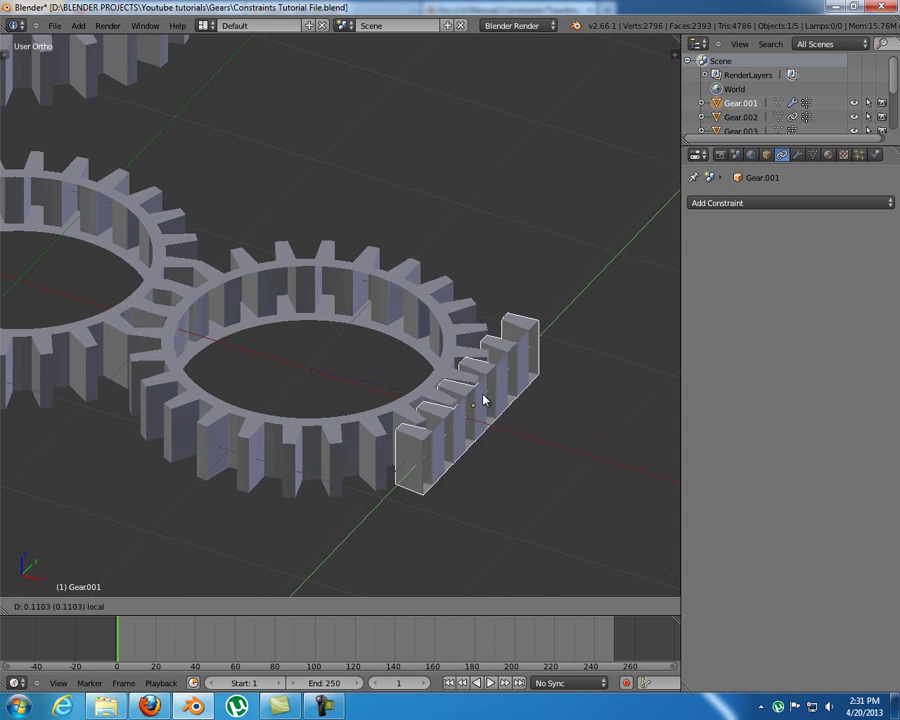
{"action": "left_click", "coordinate": [462, 434]}
{"action": "middle_click_drag", "start_coordinate": [462, 434], "coordinate": [499, 397]}
{"action": "key", "text": "g"}
{"action": "key", "text": "y"}
{"action": "key", "text": "y"}
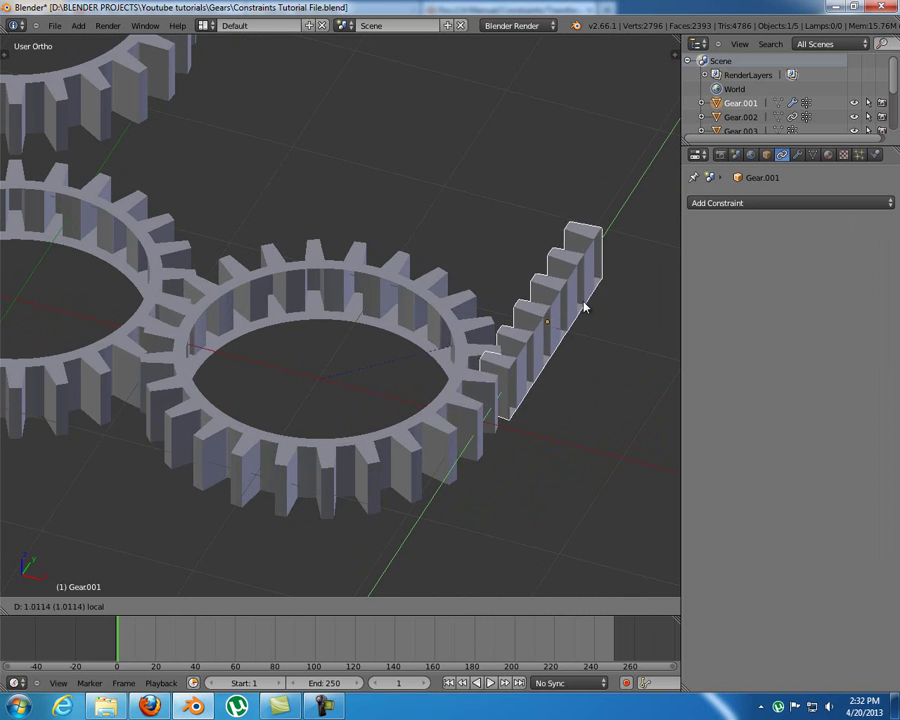
{"action": "left_click", "coordinate": [482, 374]}
Step: Enable Extrapolate in the Transformation constraint of the gear beside the rack
{"action": "right_click", "coordinate": [386, 444]}
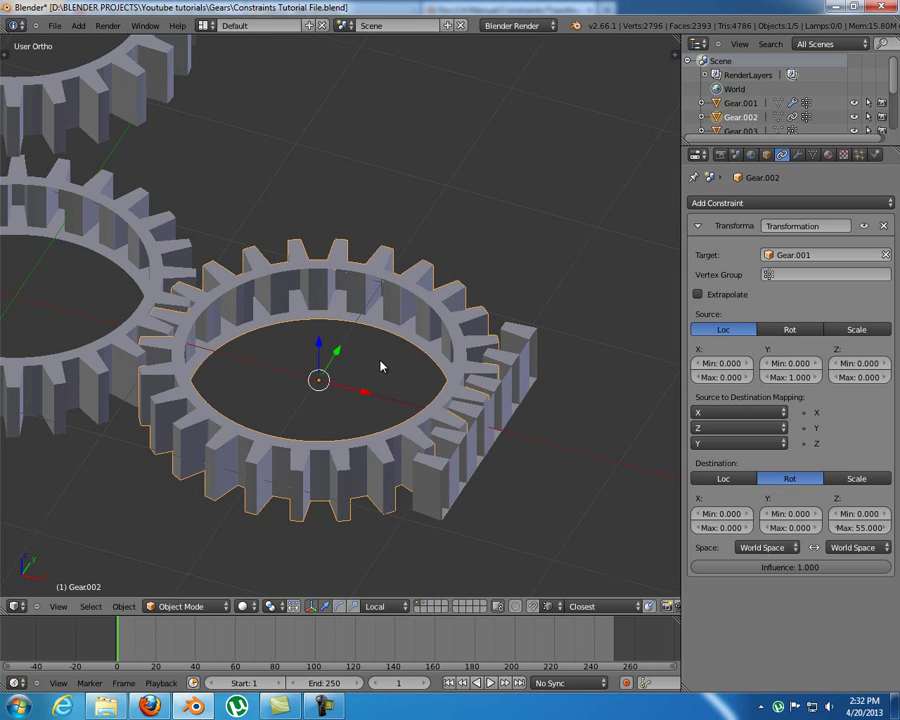
{"action": "left_click", "coordinate": [698, 295]}
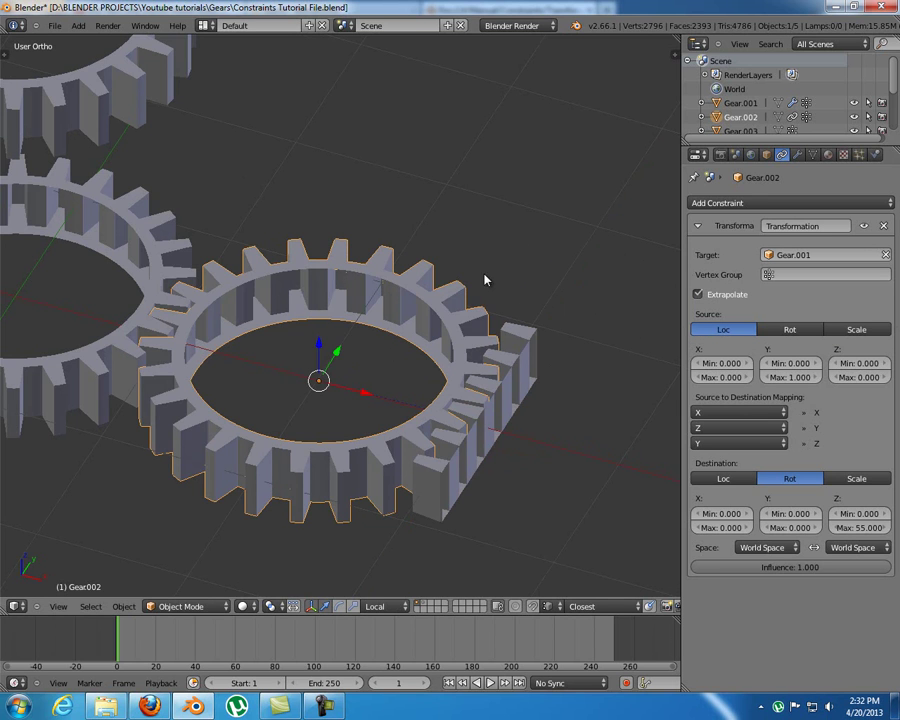
Step: Switch to Firefox and examine the Extrapolate section of the Transformation constraint manual, including both graphs
{"action": "left_click", "coordinate": [150, 705]}
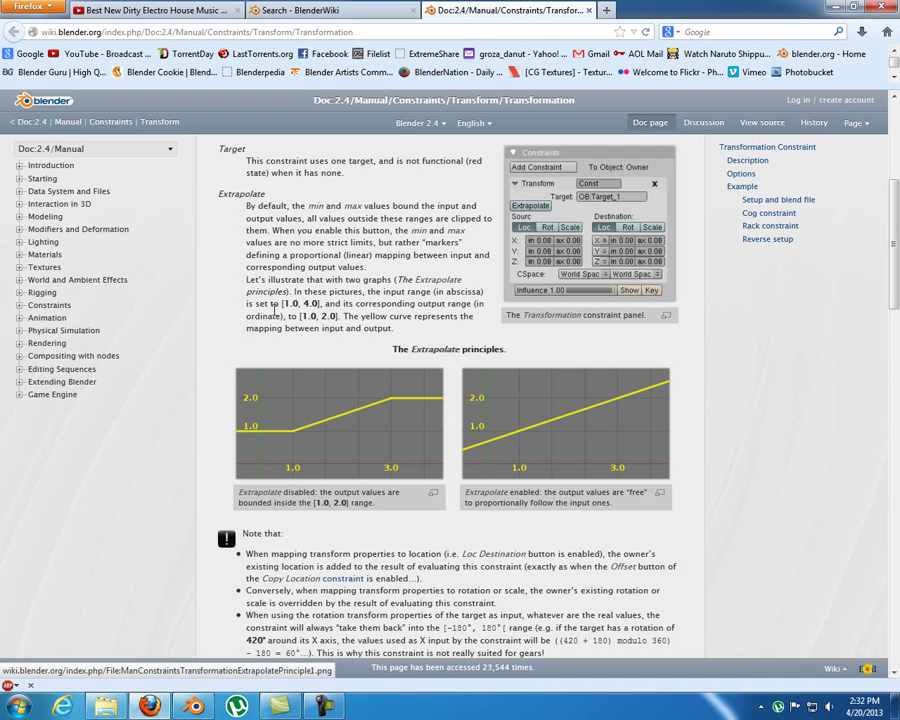
{"action": "left_click_drag", "start_coordinate": [220, 193], "coordinate": [430, 333]}
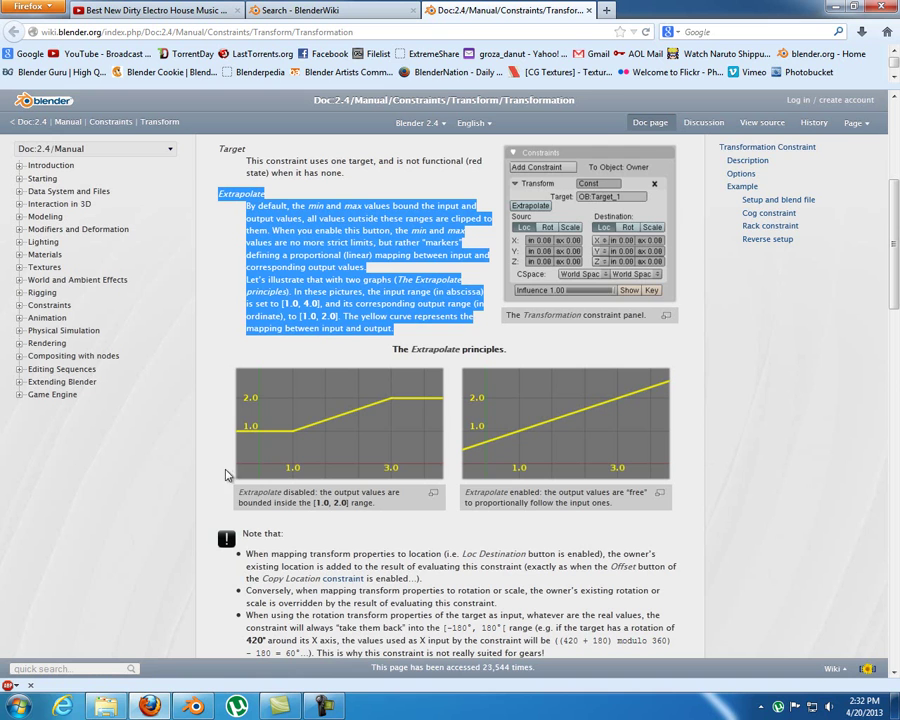
{"action": "left_click_drag", "start_coordinate": [240, 488], "coordinate": [302, 418]}
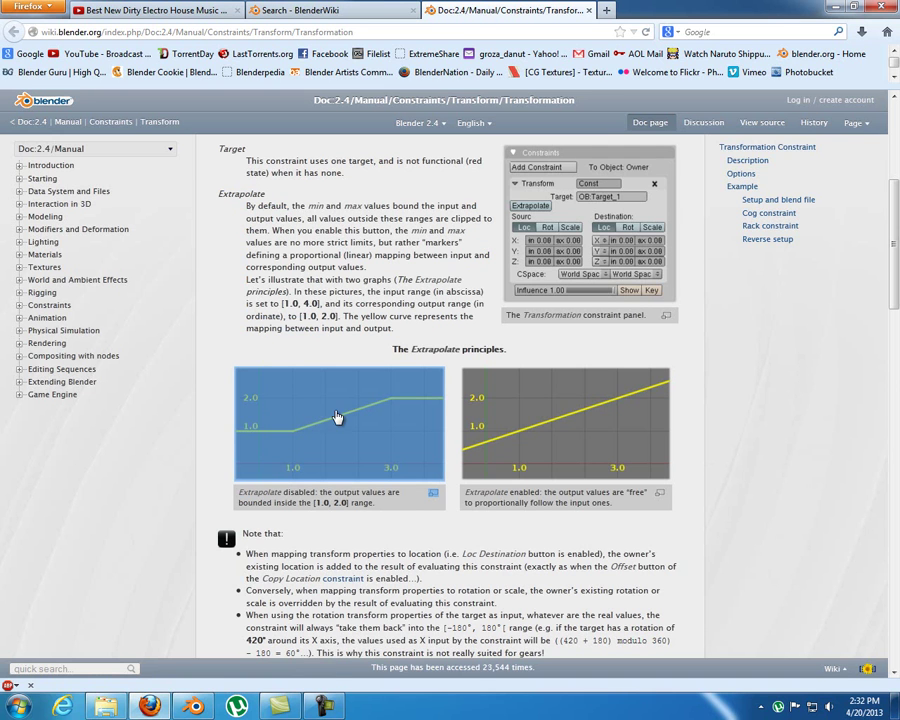
{"action": "left_click", "coordinate": [336, 417]}
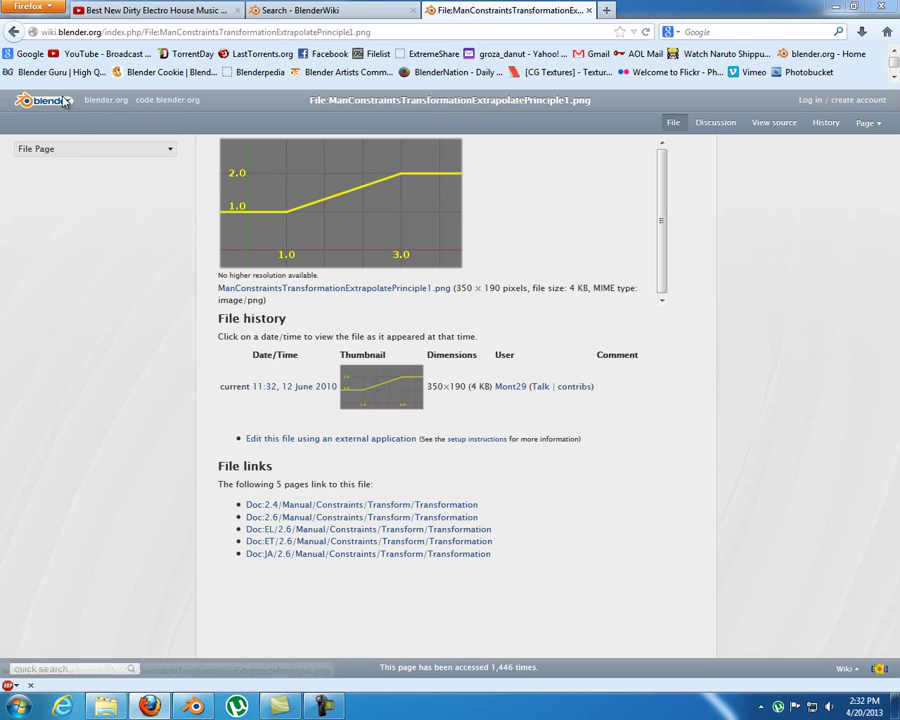
{"action": "left_click", "coordinate": [368, 186]}
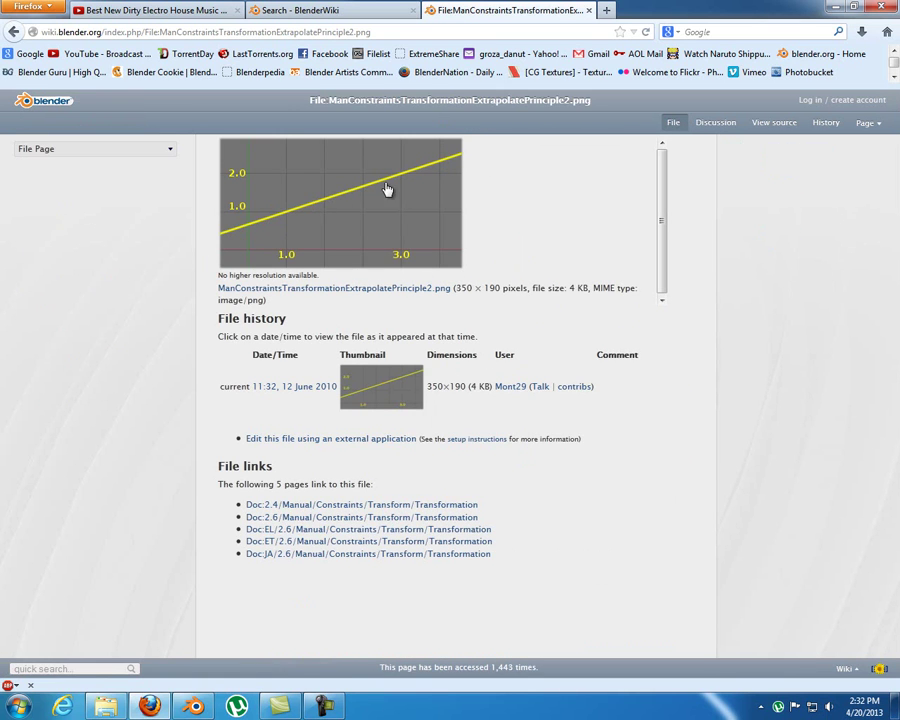
Step: Switch back to Blender and move the toothed rack along its local Y axis to test the extrapolated rotation
{"action": "left_click", "coordinate": [196, 708]}
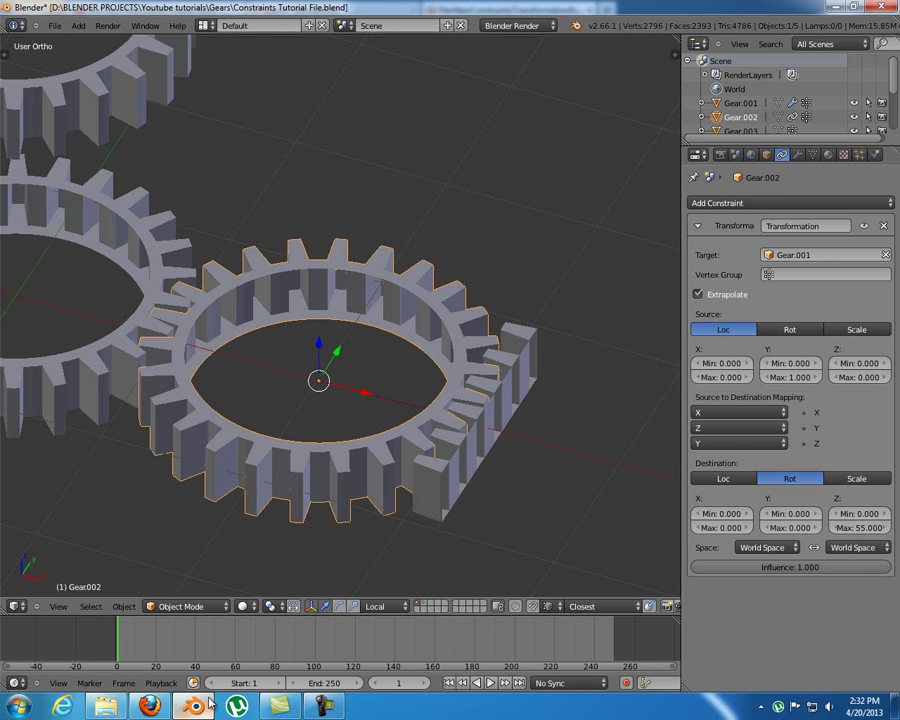
{"action": "right_click", "coordinate": [478, 456]}
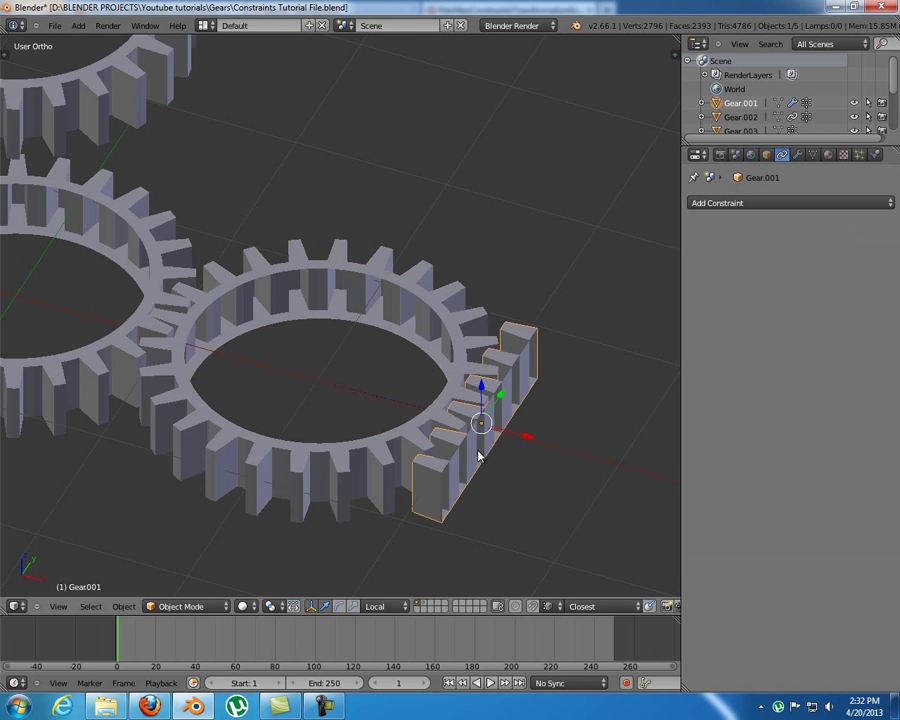
{"action": "key", "text": "g"}
{"action": "key", "text": "y"}
{"action": "key", "text": "y"}
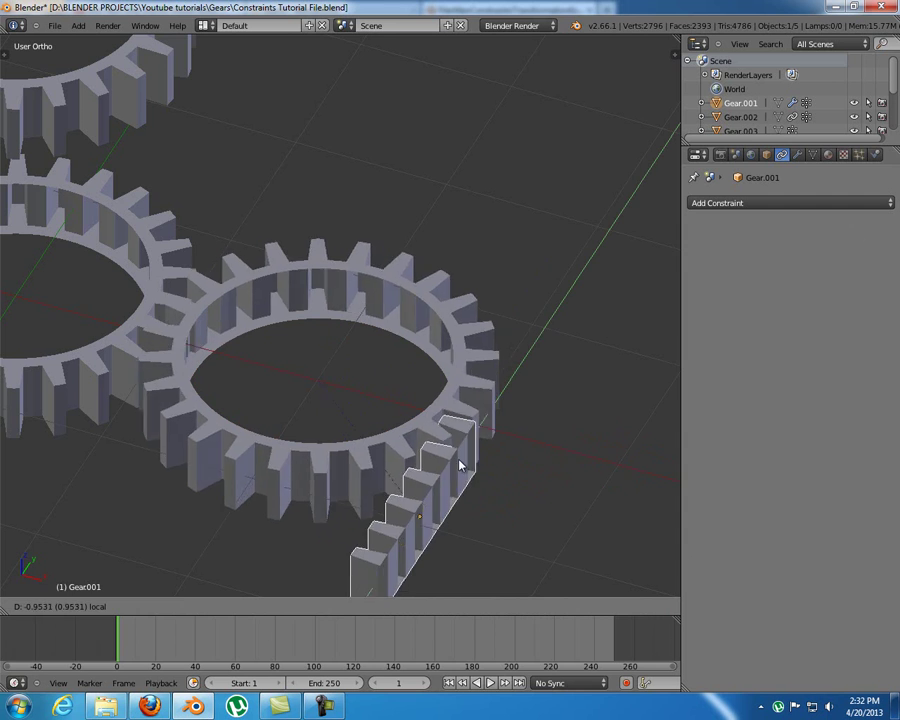
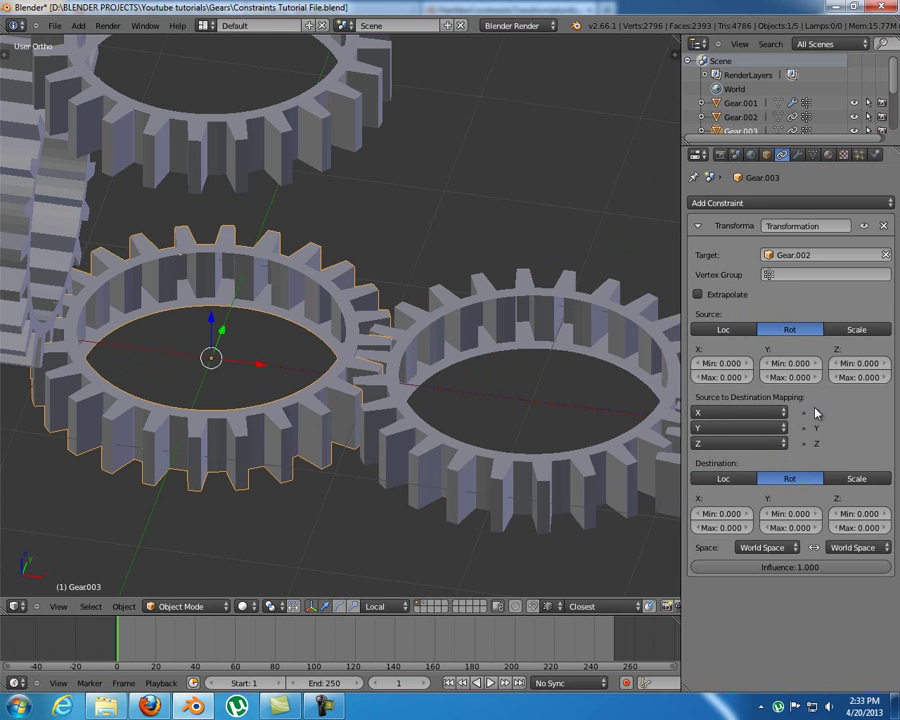
Step: Set the source rotation Z maximum and the destination rotation Z maximum to 1 in Gear.003's Transformation constraint
{"action": "type", "text": "1"}
{"action": "key", "text": "Return"}
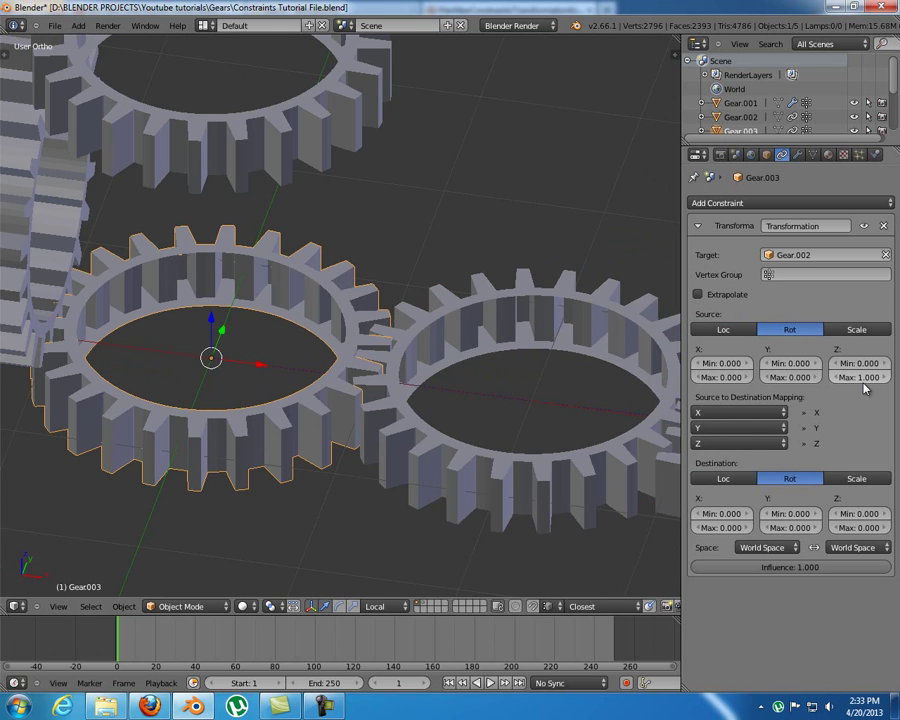
{"action": "left_click", "coordinate": [857, 527]}
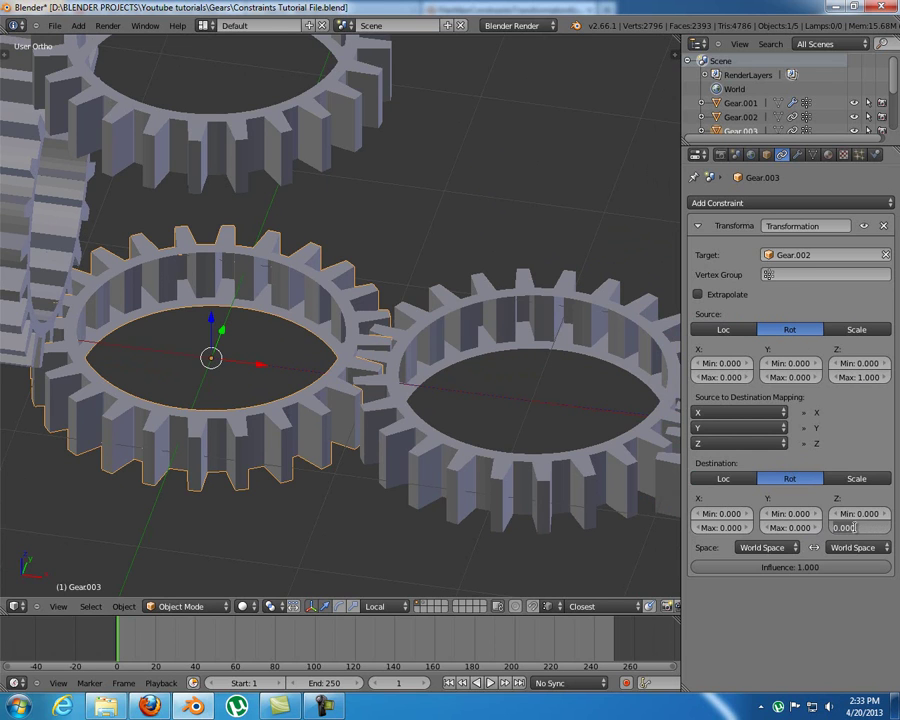
{"action": "type", "text": "1"}
{"action": "key", "text": "Return"}
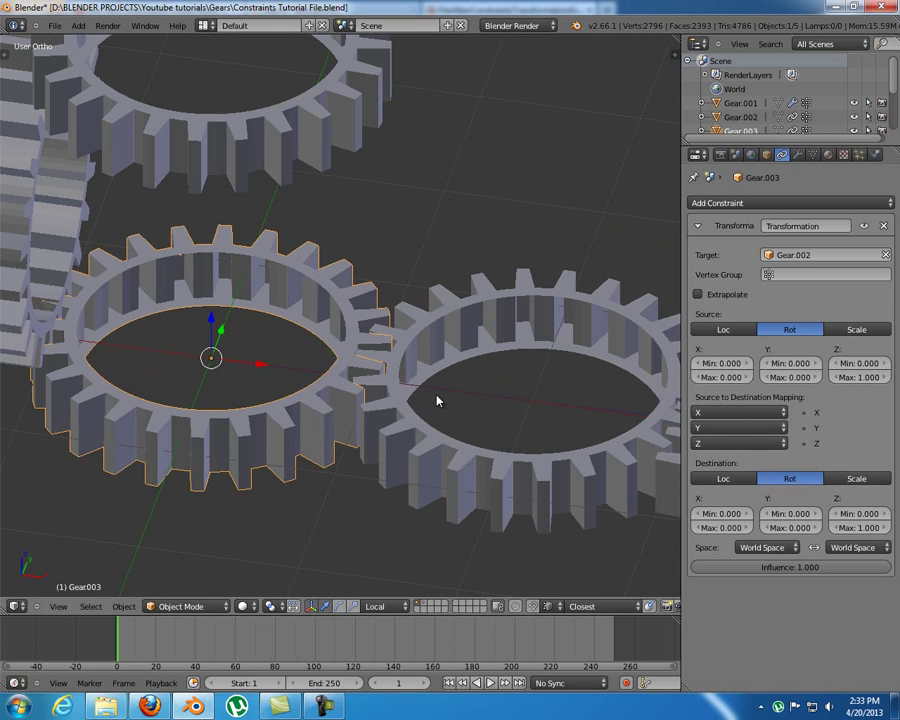
Step: Enable Extrapolate in Gear.003's Transformation constraint
{"action": "right_click", "coordinate": [476, 460]}
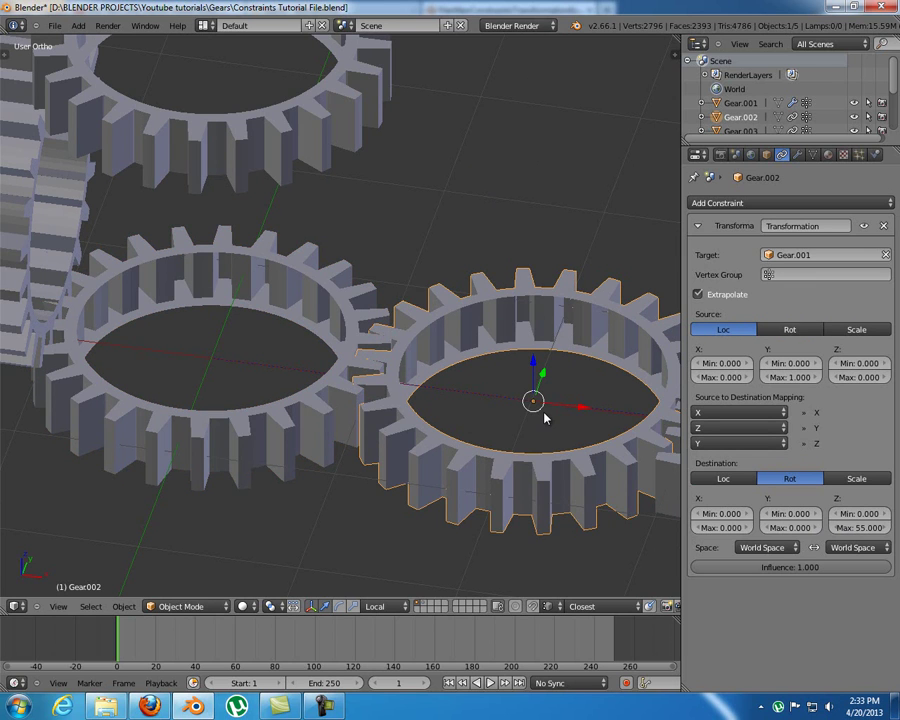
{"action": "right_click", "coordinate": [291, 440]}
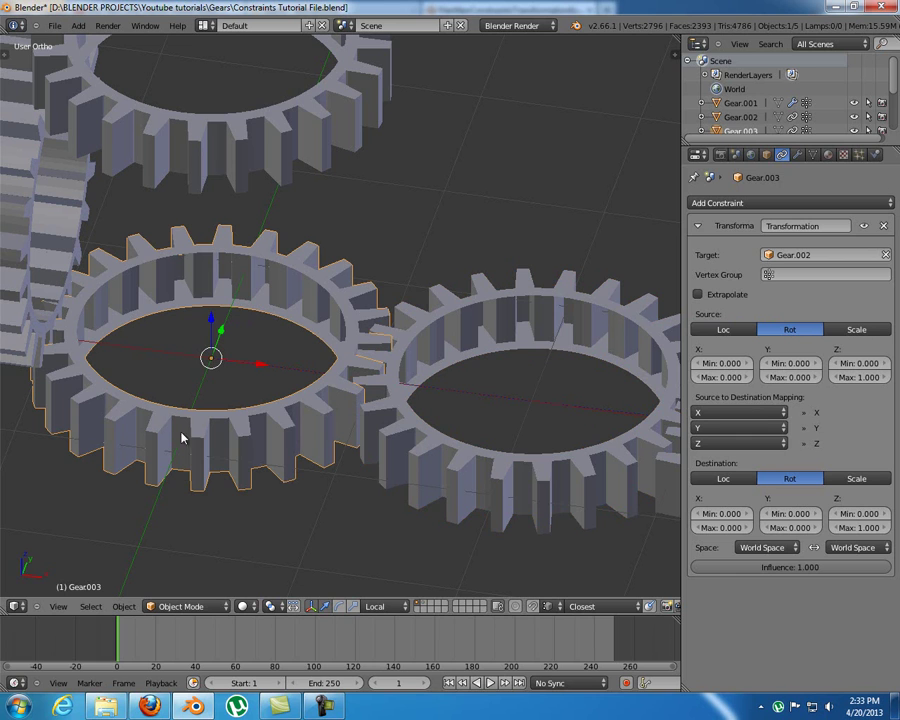
{"action": "left_click", "coordinate": [698, 294]}
Step: Slide the toothed rack along its local Y axis to check the rotation direction of both flat gears
{"action": "middle_click_drag", "start_coordinate": [394, 429], "coordinate": [303, 423], "text": "shift"}
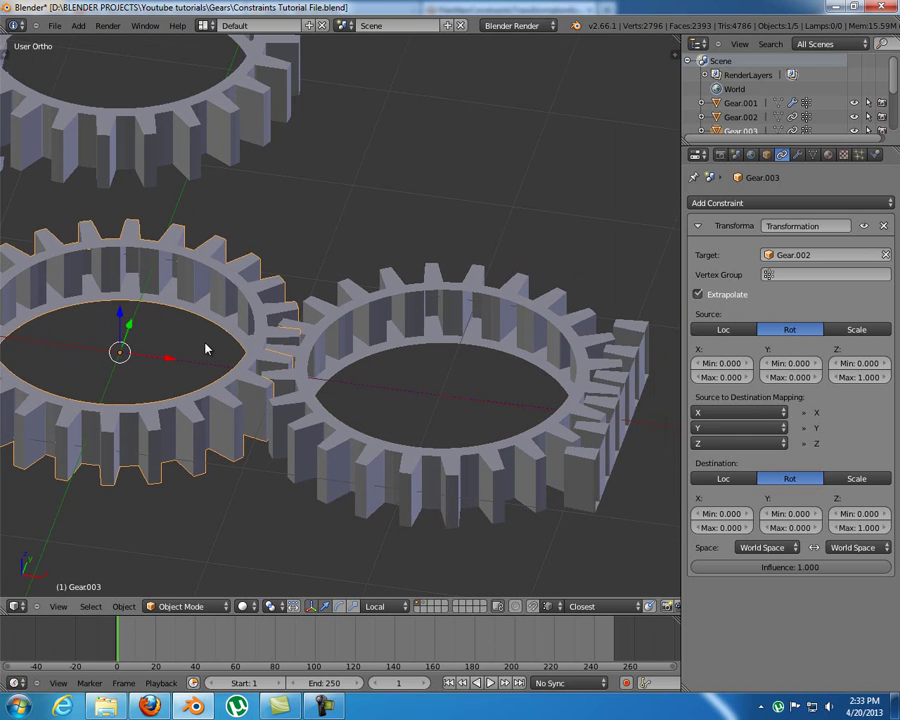
{"action": "middle_click_drag", "start_coordinate": [205, 348], "coordinate": [240, 340]}
{"action": "right_click", "coordinate": [631, 443]}
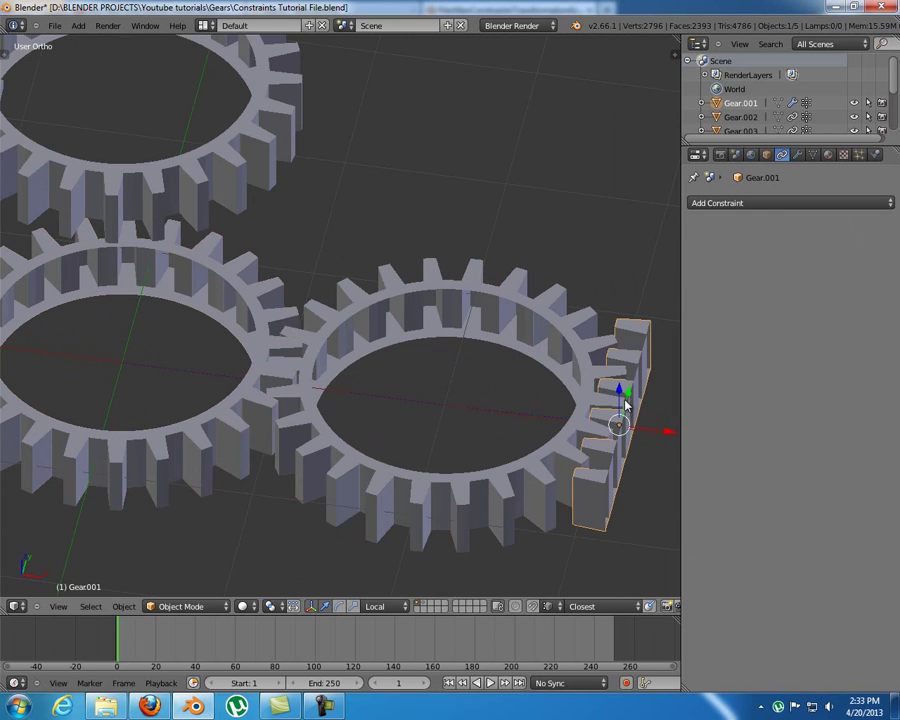
{"action": "key", "text": "g"}
{"action": "key", "text": "y"}
{"action": "key", "text": "y"}
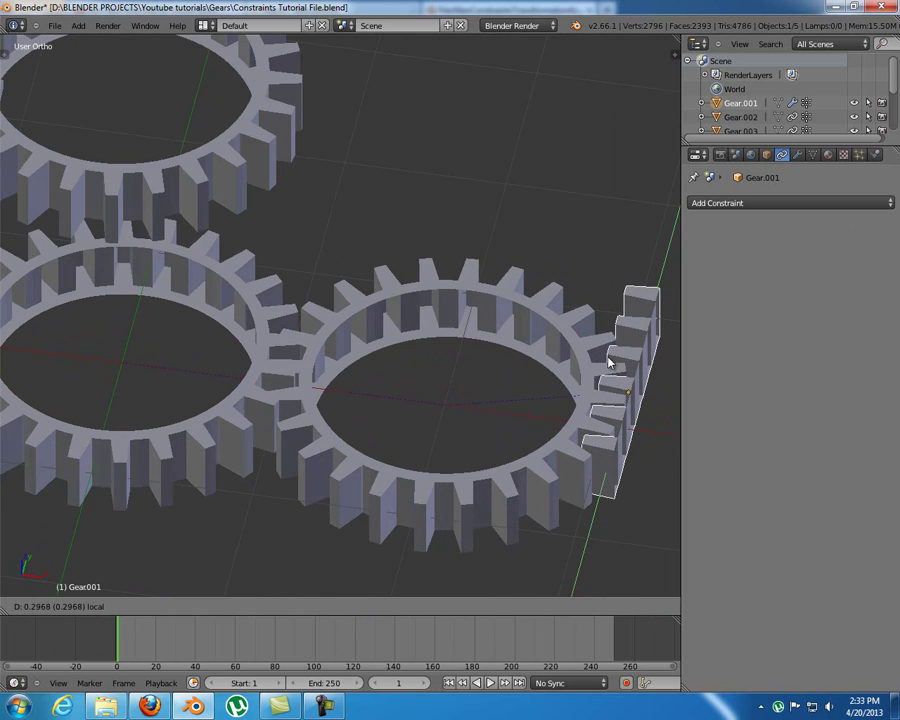
{"action": "left_click", "coordinate": [595, 385]}
Step: Set the destination rotation Z maximum to -1 in Gear.003's Transformation constraint
{"action": "middle_click_drag", "start_coordinate": [390, 467], "coordinate": [372, 422]}
{"action": "right_click", "coordinate": [265, 421]}
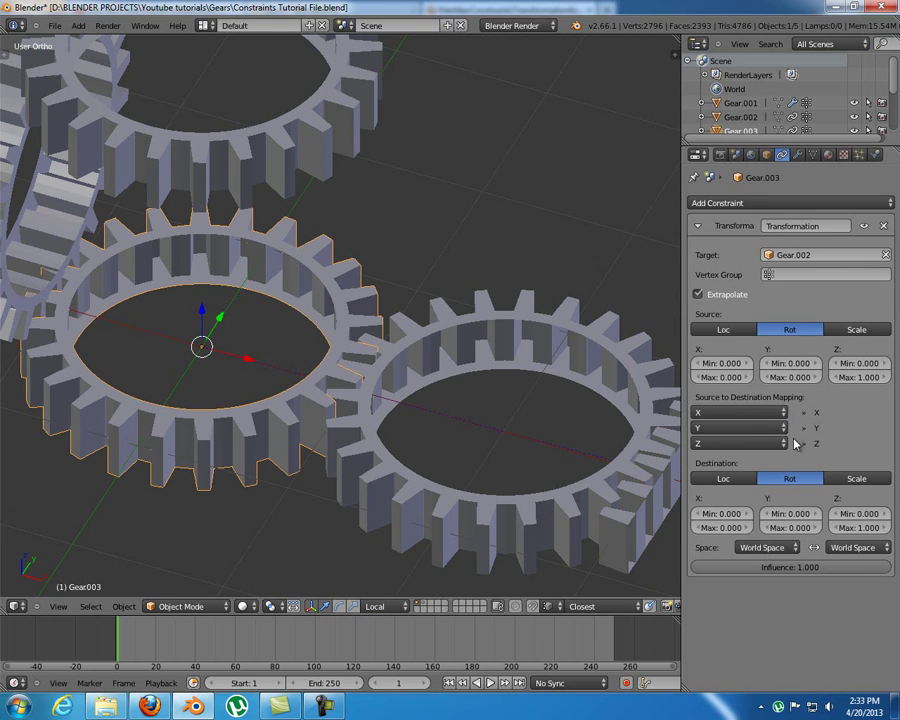
{"action": "left_click", "coordinate": [845, 527]}
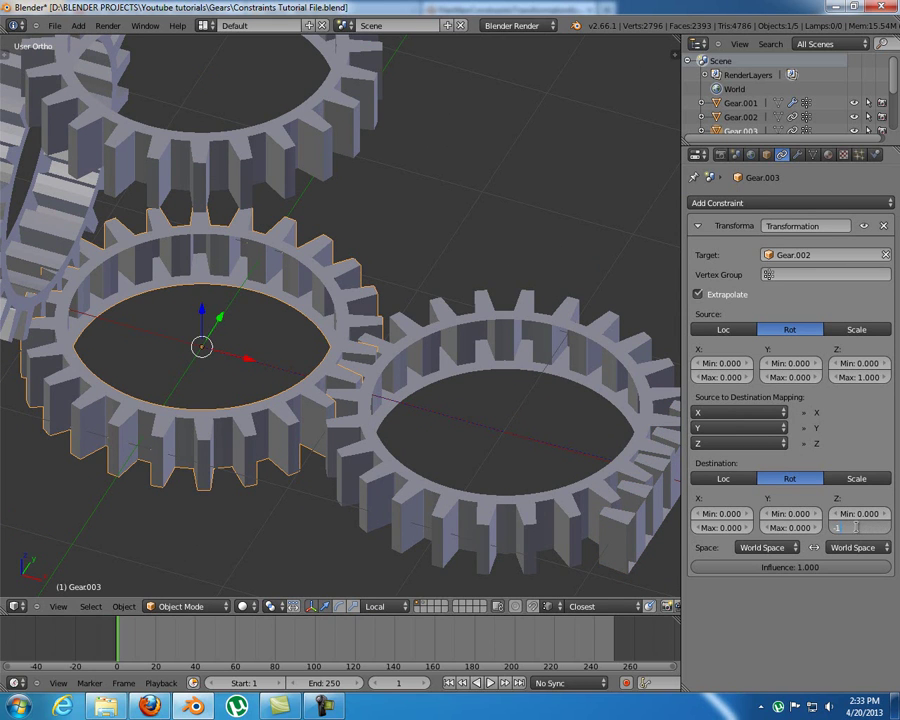
{"action": "key", "text": "Return"}
{"action": "key", "text": "minus"}
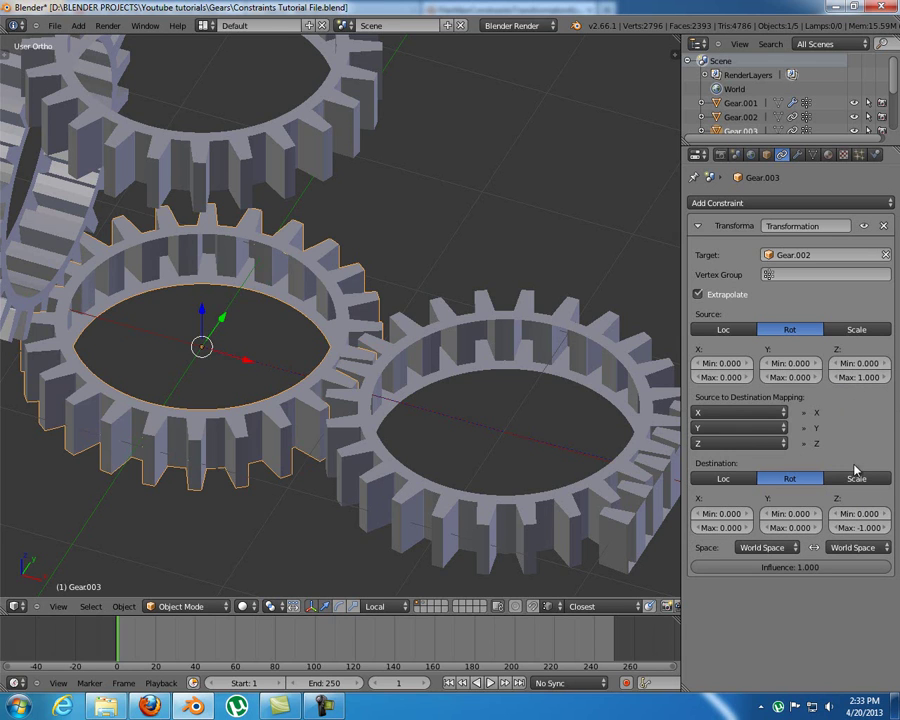
{"action": "key", "text": "minus"}
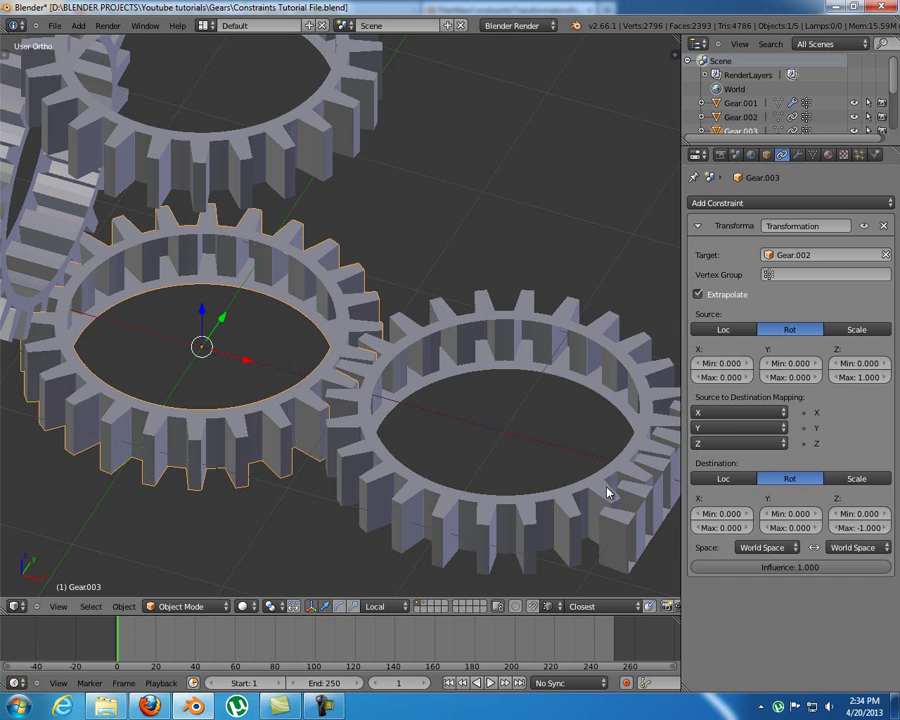
Step: Slide the toothed rack along its local Y axis again to test whether the two flat gears counter-rotate
{"action": "right_click", "coordinate": [640, 519]}
{"action": "right_click", "coordinate": [606, 504], "text": "shift"}
{"action": "middle_click_drag", "start_coordinate": [605, 504], "coordinate": [539, 507], "text": "shift"}
{"action": "right_click", "coordinate": [573, 507]}
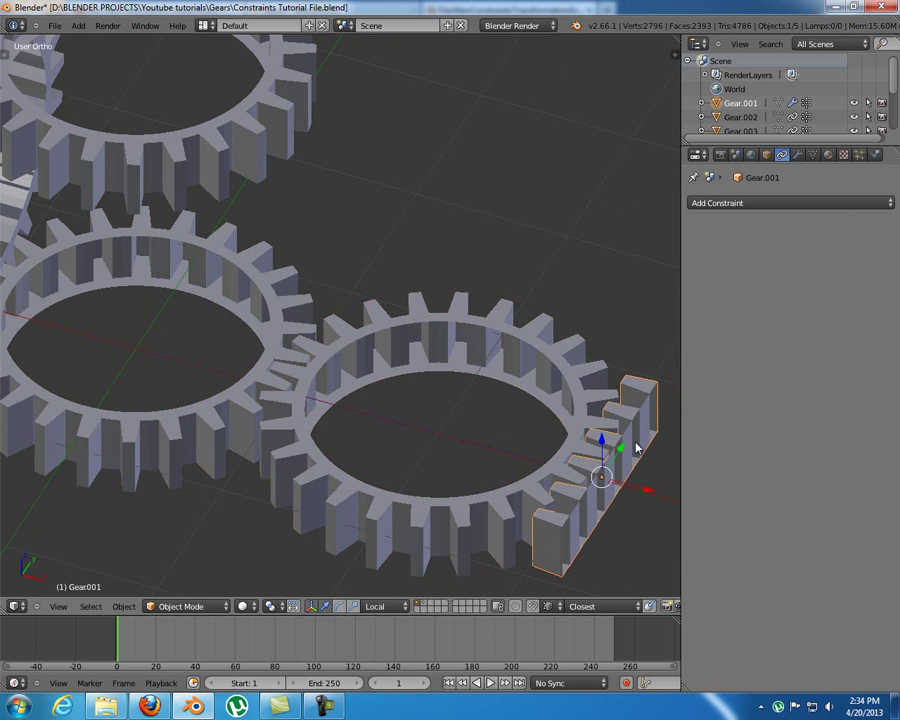
{"action": "key", "text": "g"}
{"action": "key", "text": "y"}
{"action": "key", "text": "y"}
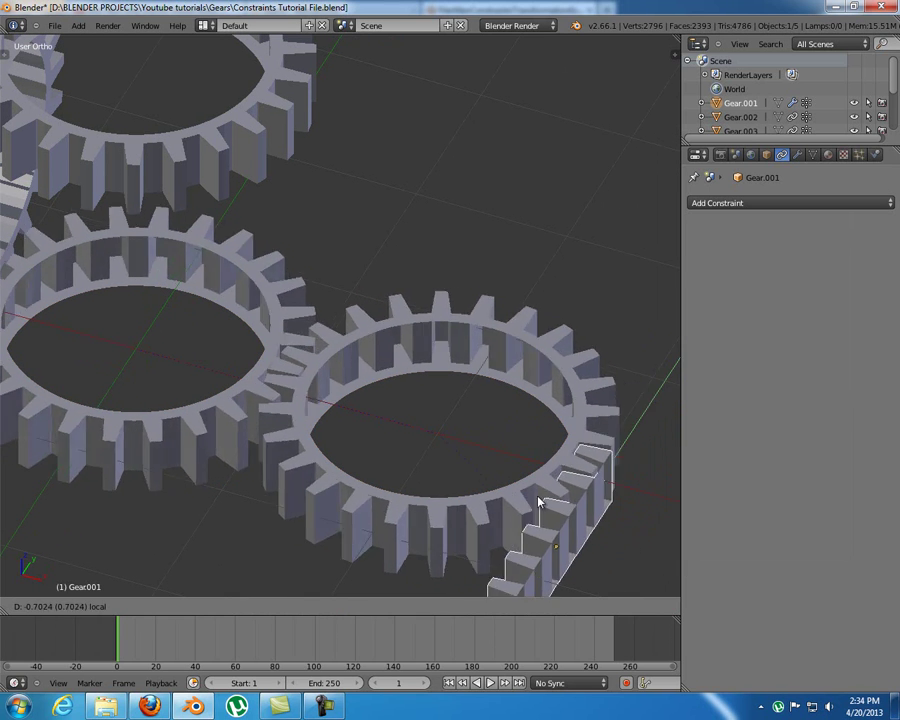
{"action": "left_click", "coordinate": [530, 470]}
Step: Compare the local axes of the upright gear with those of the lower flat gear it meshes with, using Local orientation
{"action": "middle_click_drag", "start_coordinate": [47, 429], "coordinate": [159, 457], "text": "shift"}
{"action": "right_click", "coordinate": [103, 274]}
{"action": "middle_click_drag", "start_coordinate": [228, 265], "coordinate": [271, 328], "text": "shift"}
{"action": "middle_click_drag", "start_coordinate": [133, 273], "coordinate": [165, 271], "text": "shift"}
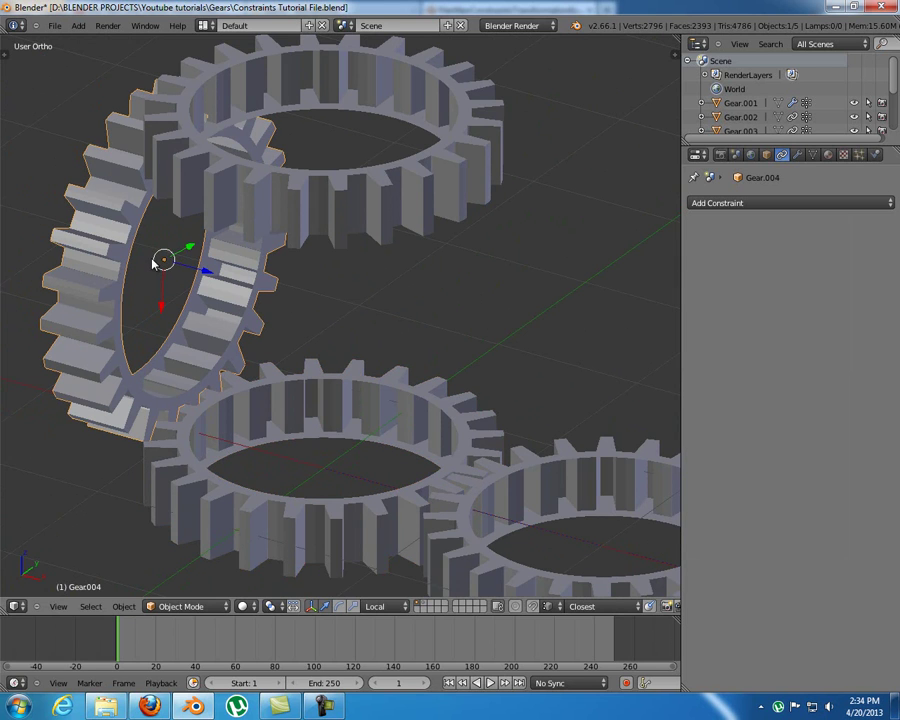
{"action": "right_click", "coordinate": [217, 453]}
{"action": "right_click", "coordinate": [140, 370]}
{"action": "right_click", "coordinate": [265, 510]}
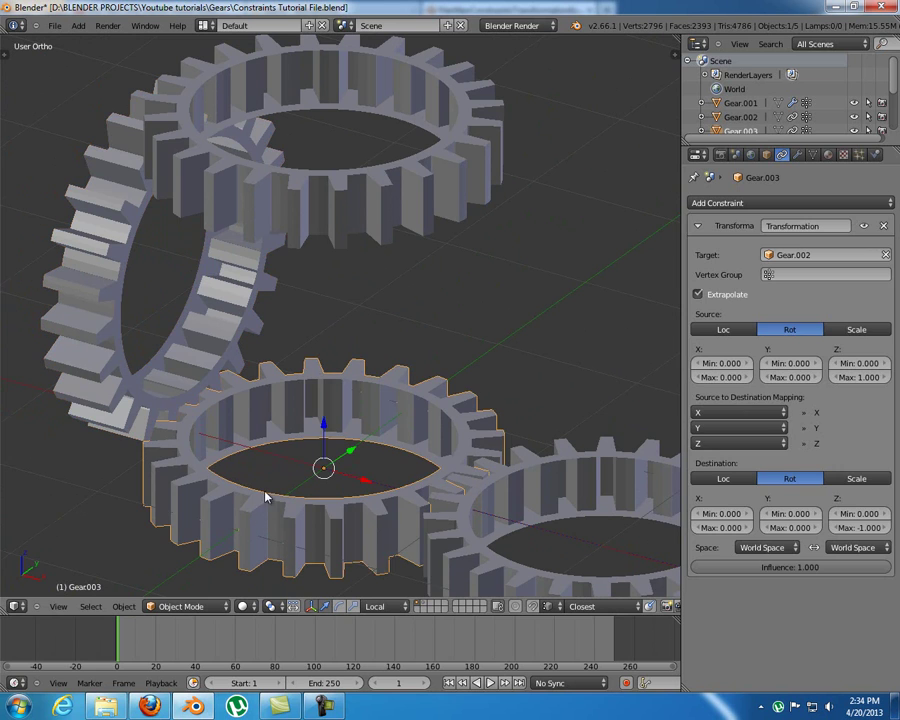
{"action": "left_click", "coordinate": [377, 607]}
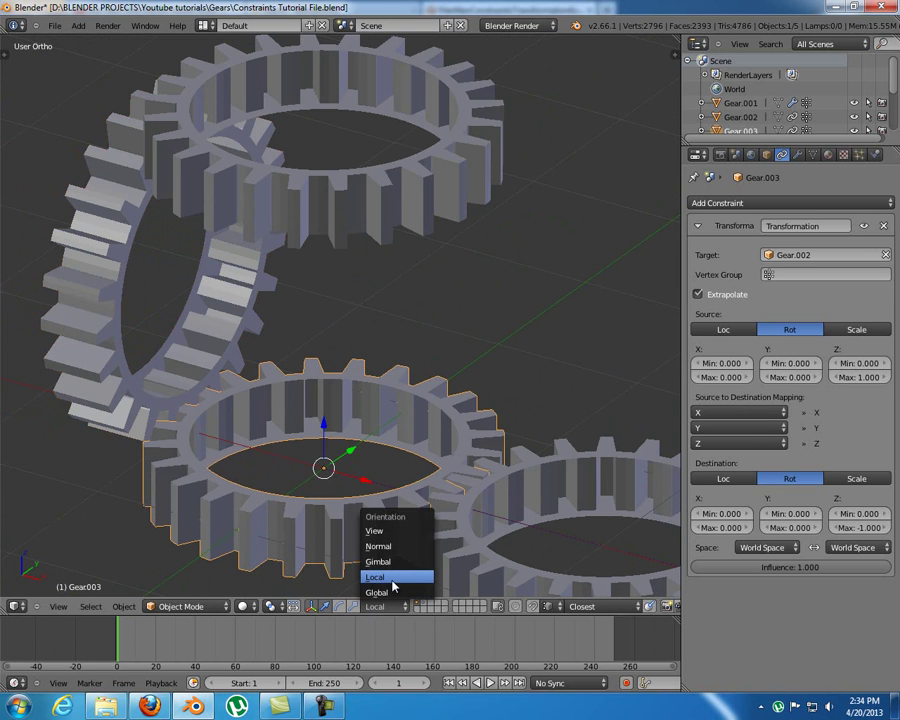
{"action": "left_click", "coordinate": [404, 578]}
{"action": "middle_click_drag", "start_coordinate": [219, 481], "coordinate": [259, 466], "text": "shift"}
Step: Add a Transformation constraint to the upright gear, Gear.004
{"action": "right_click", "coordinate": [163, 382]}
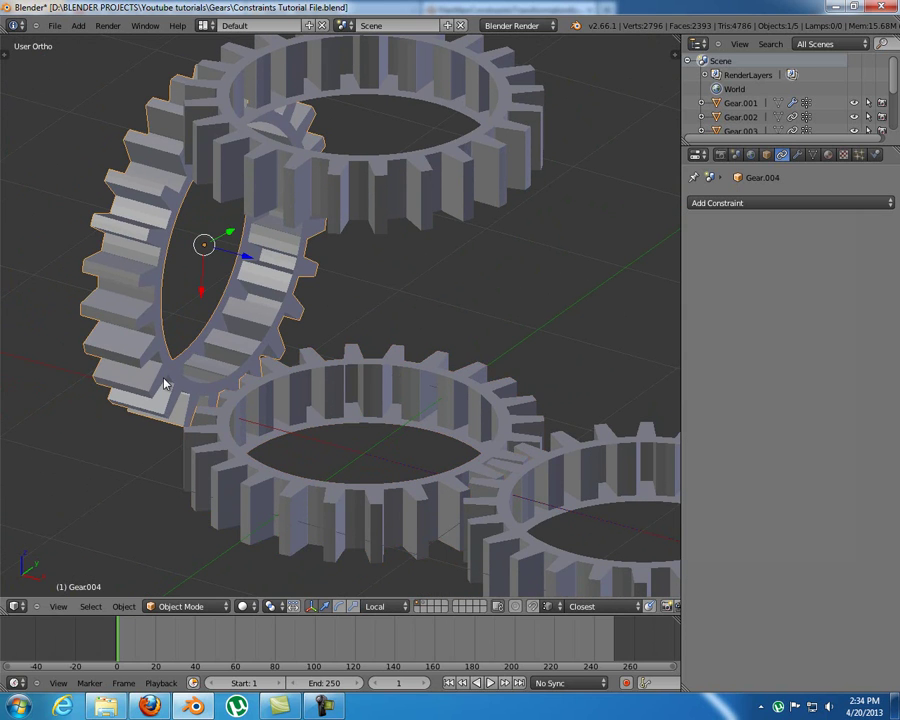
{"action": "mouse_move", "coordinate": [330, 385]}
{"action": "middle_mouse_down", "text": "shift"}
{"action": "mouse_move", "coordinate": [307, 380]}
{"action": "mouse_move", "coordinate": [318, 394]}
{"action": "middle_mouse_up", "text": "shift"}
{"action": "left_click", "coordinate": [703, 203]}
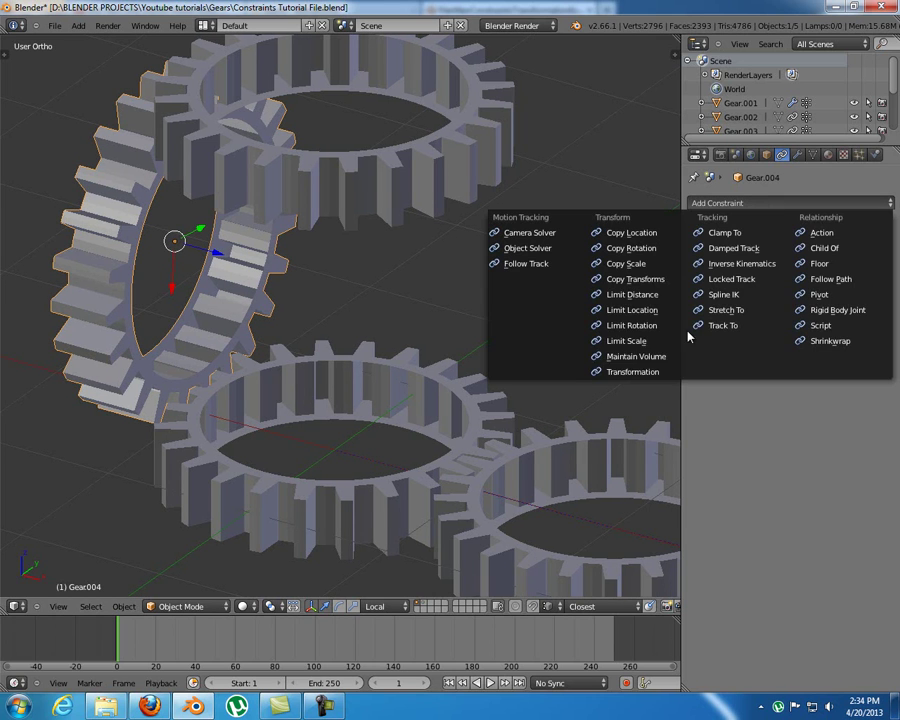
{"action": "left_click", "coordinate": [668, 376]}
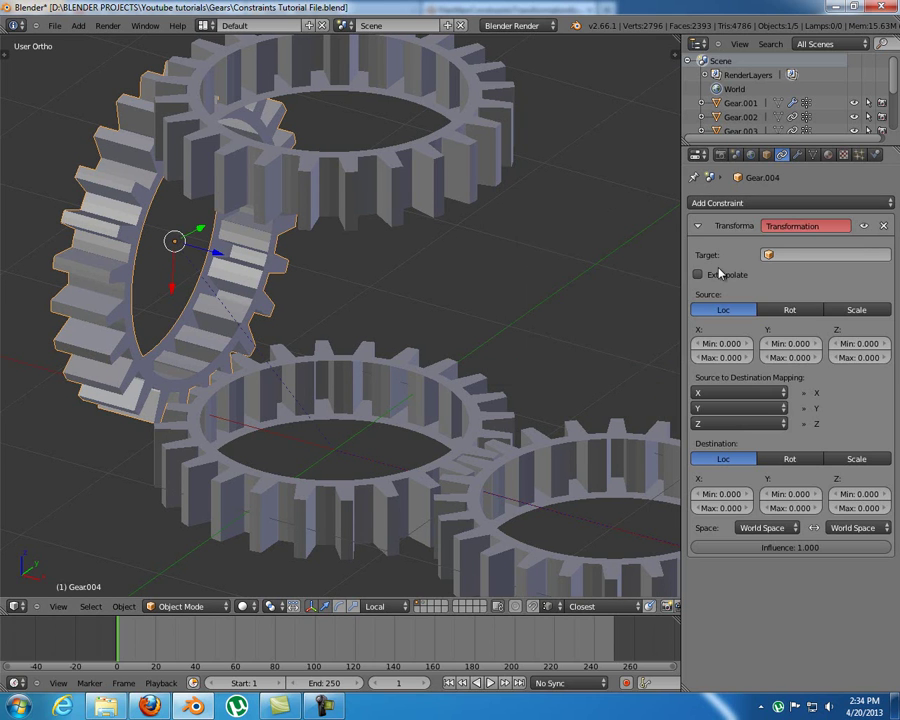
{"action": "mouse_move", "coordinate": [442, 352]}
{"action": "middle_mouse_down"}
{"action": "mouse_move", "coordinate": [422, 345]}
{"action": "mouse_move", "coordinate": [436, 342]}
{"action": "middle_mouse_up"}
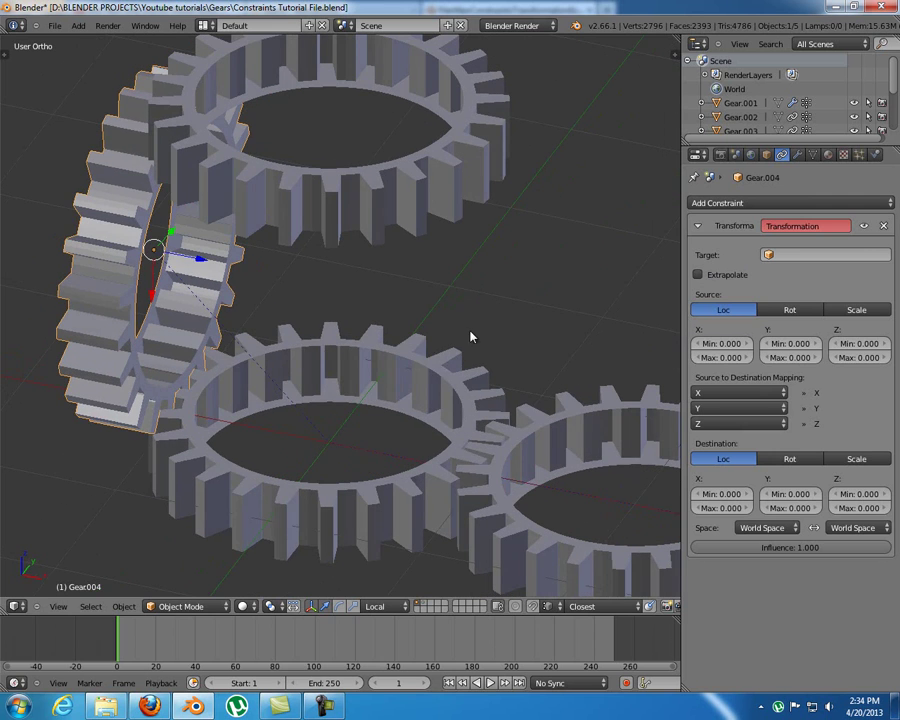
Step: Set Gear.003 as the target of the upright gear's Transformation constraint
{"action": "right_click", "coordinate": [433, 375]}
{"action": "key", "text": "g"}
{"action": "right_click", "coordinate": [465, 349]}
{"action": "right_click", "coordinate": [170, 341]}
{"action": "left_click", "coordinate": [810, 255]}
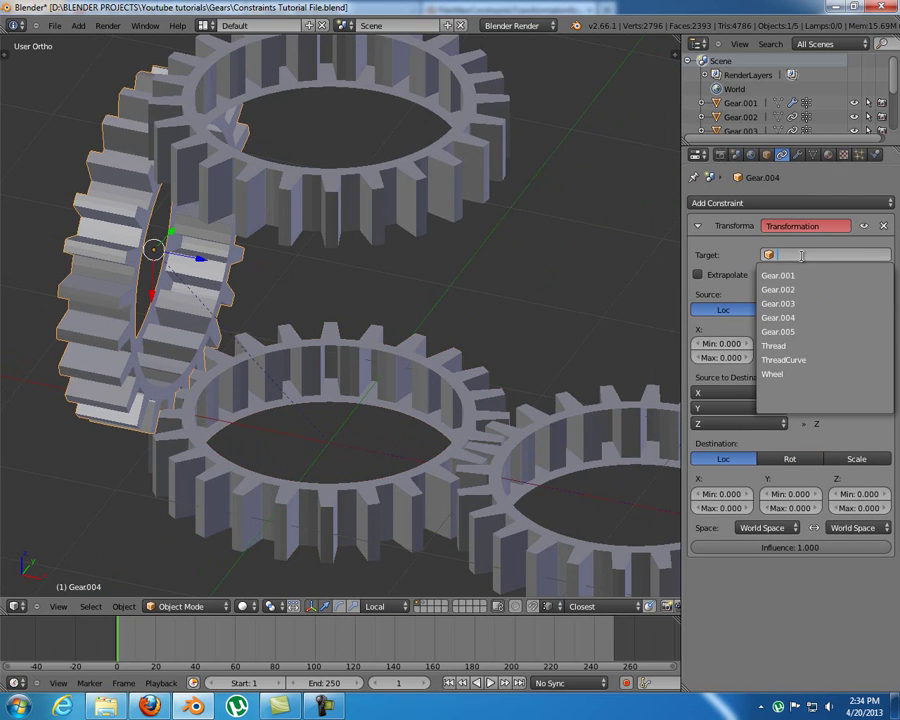
{"action": "left_click", "coordinate": [808, 303]}
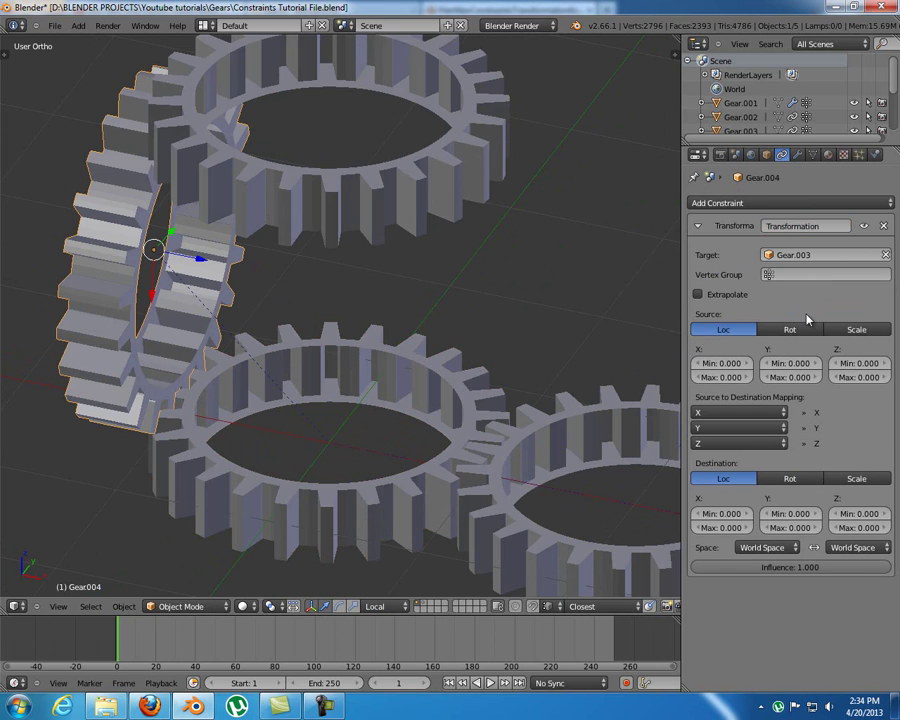
Step: Set both source and destination to rotation in Gear.004's Transformation constraint
{"action": "left_click", "coordinate": [787, 328]}
{"action": "left_click", "coordinate": [788, 479]}
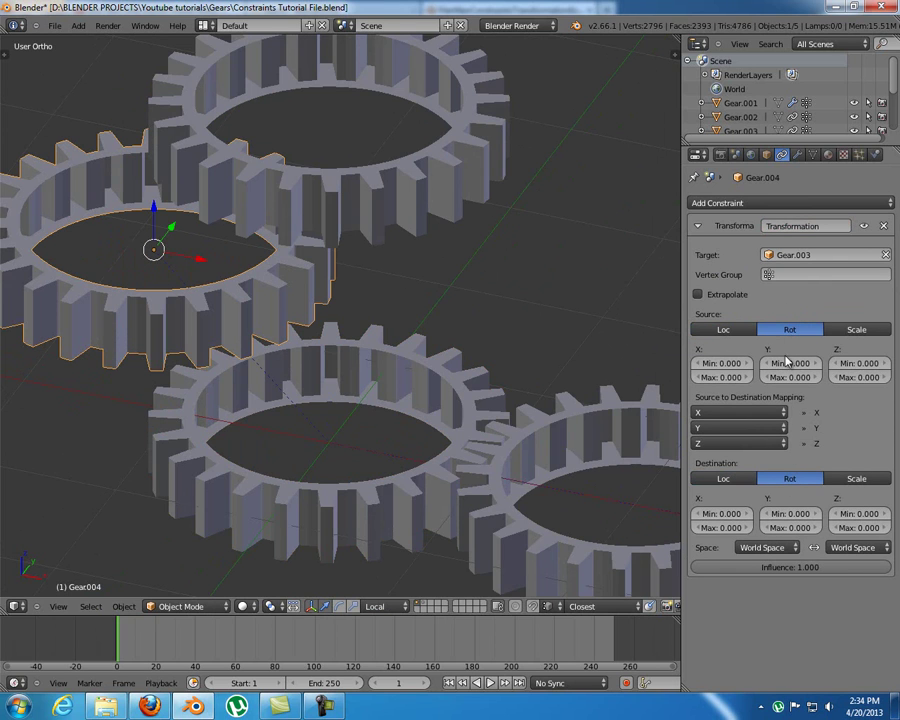
{"action": "middle_click_drag", "start_coordinate": [406, 397], "coordinate": [386, 362]}
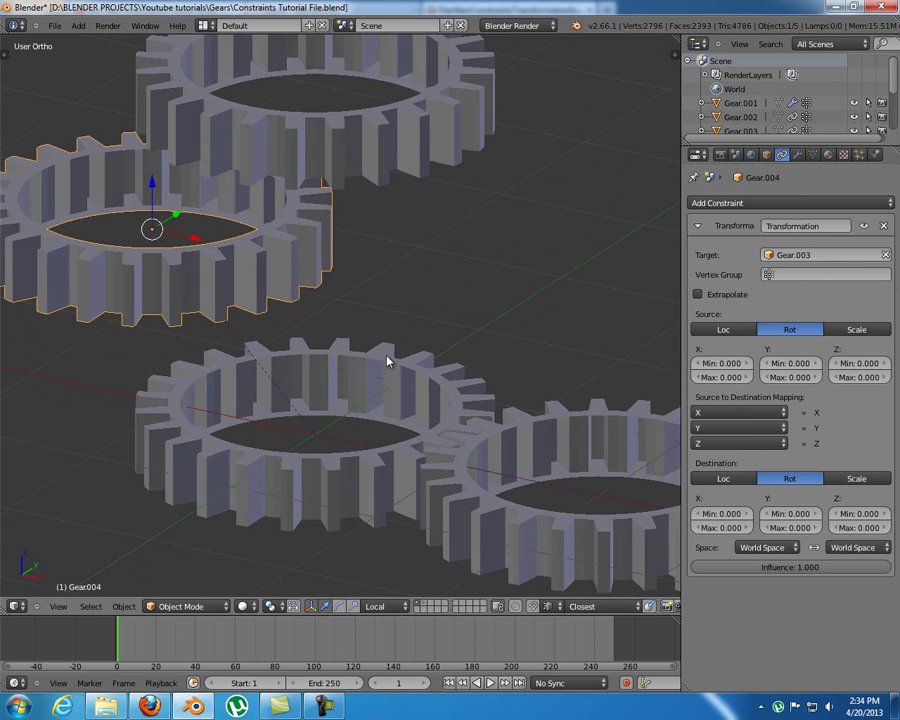
Step: Enable Extrapolate and set the owner space to Local Space in Gear.004's Transformation constraint
{"action": "left_click", "coordinate": [699, 295]}
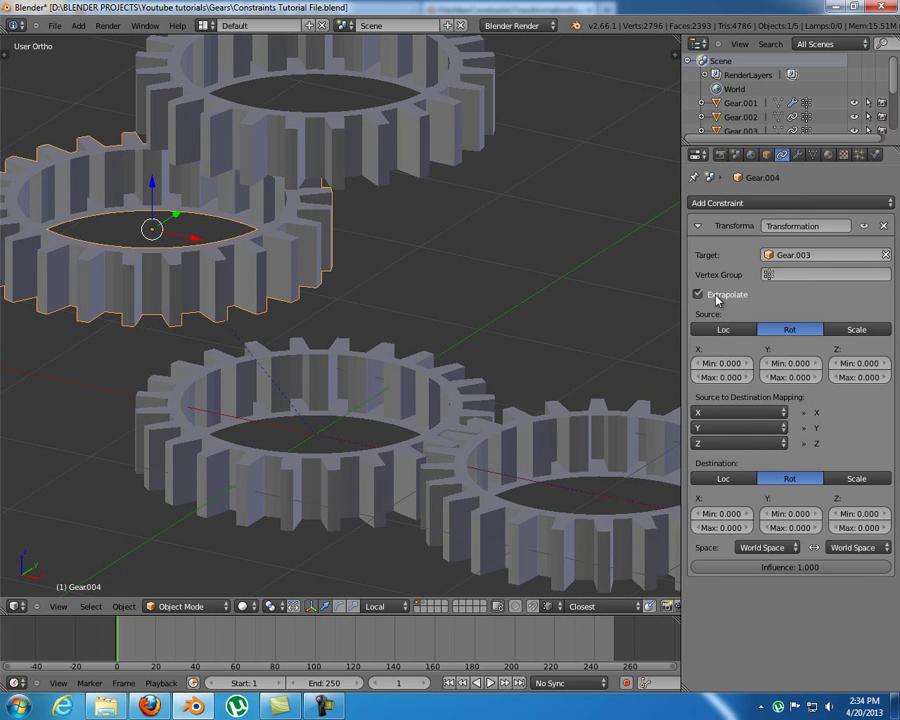
{"action": "left_click", "coordinate": [856, 547]}
{"action": "left_click", "coordinate": [848, 519]}
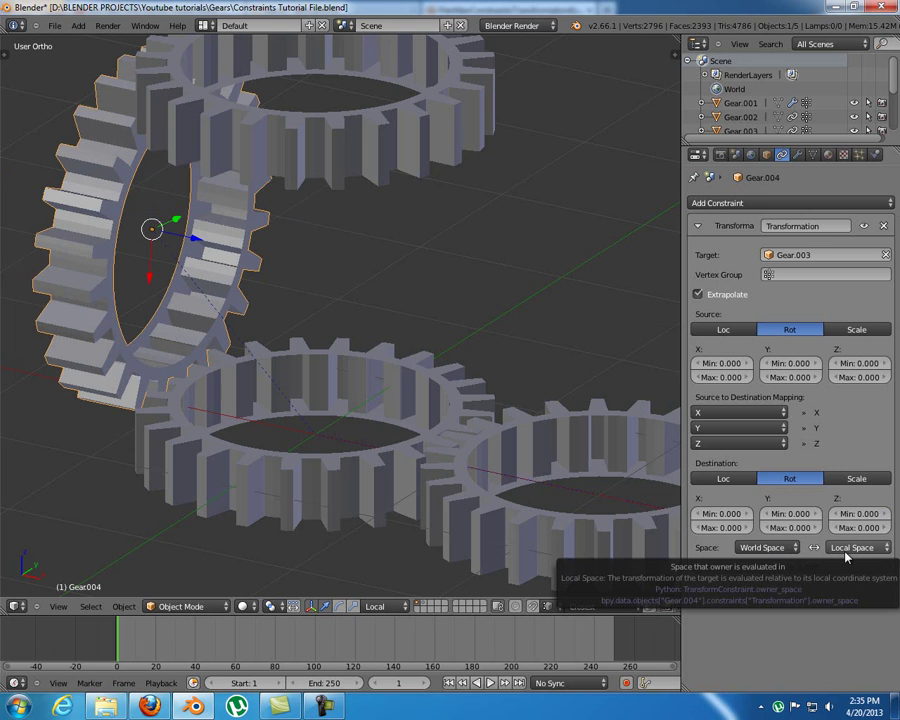
Step: Set the source and destination rotation Z maximums to 1 in Gear.004's Transformation constraint
{"action": "left_click", "coordinate": [861, 377]}
{"action": "type", "text": "1"}
{"action": "key", "text": "Return"}
{"action": "left_click", "coordinate": [858, 527]}
{"action": "type", "text": "1"}
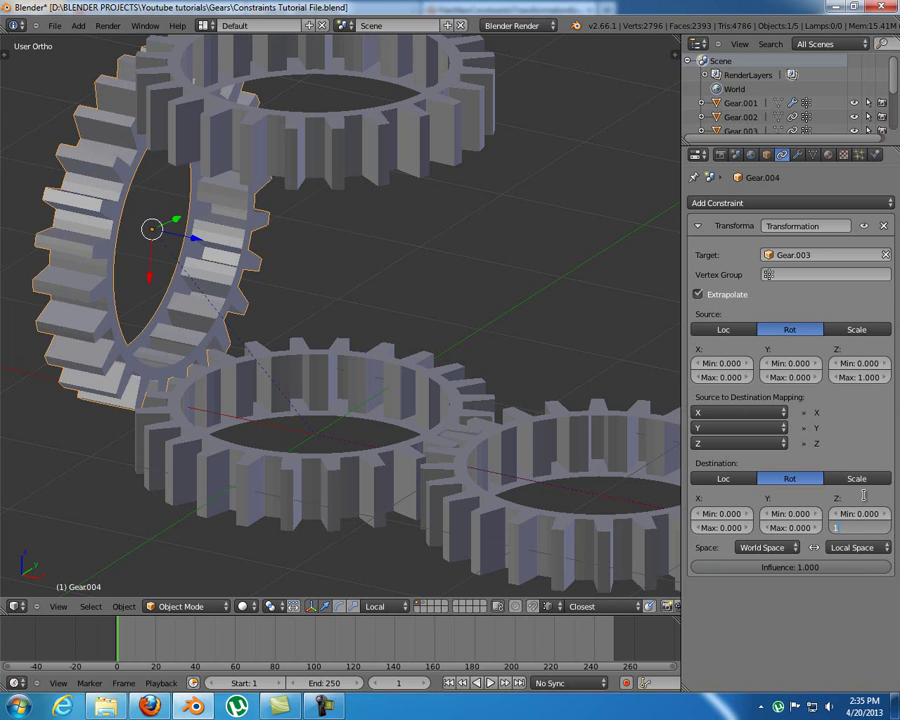
Step: Trial-rotate the lower flat gear about its Z axis, cancel the rotation, and inspect the upright gear's local Z axis
{"action": "right_click", "coordinate": [304, 484]}
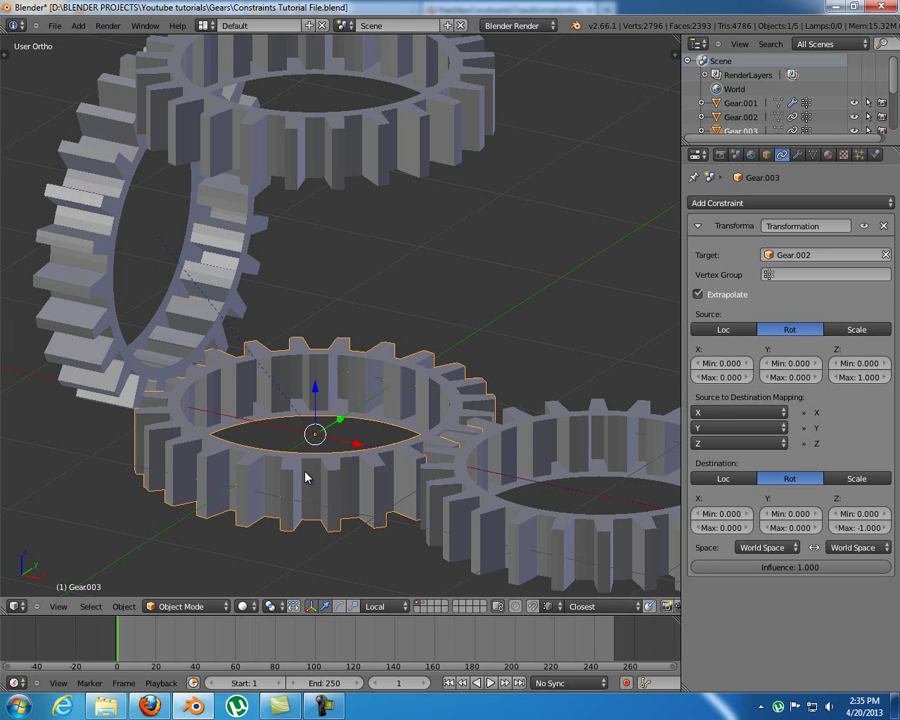
{"action": "key", "text": "r"}
{"action": "key", "text": "z"}
{"action": "key", "text": "Escape"}
{"action": "right_click", "coordinate": [76, 219]}
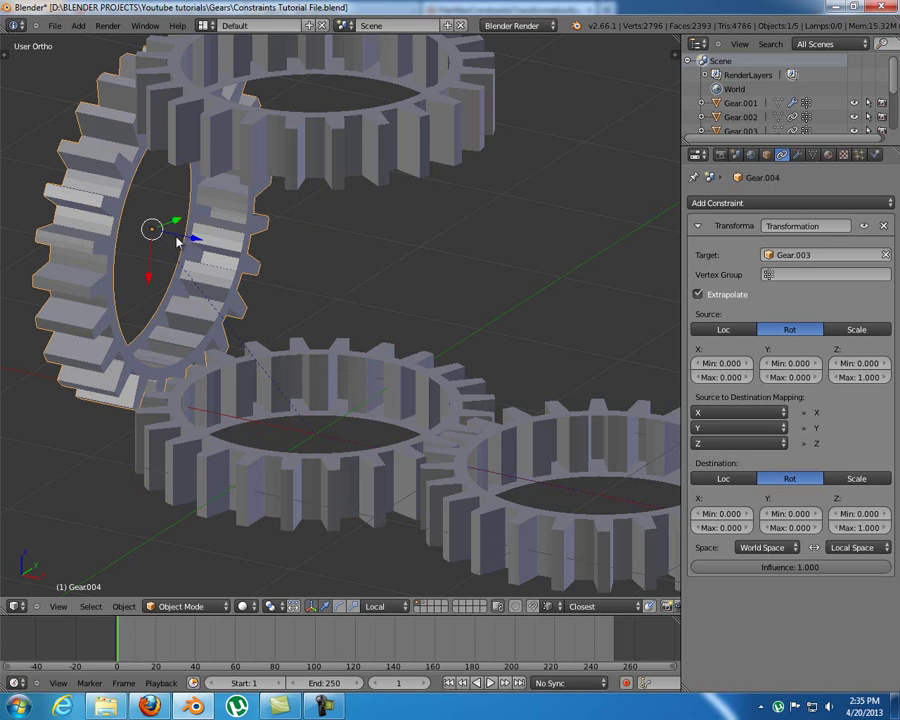
{"action": "middle_click_drag", "start_coordinate": [160, 253], "coordinate": [159, 255]}
{"action": "mouse_move", "coordinate": [294, 333]}
{"action": "middle_mouse_down"}
{"action": "mouse_move", "coordinate": [277, 322]}
{"action": "mouse_move", "coordinate": [294, 325]}
{"action": "middle_mouse_up"}
Step: Slide the toothed rack along its local Y axis to check which way the upright gear turns
{"action": "scroll", "coordinate": [294, 325], "scroll_direction": "down", "scroll_amount": 2}
{"action": "right_click", "coordinate": [600, 478]}
{"action": "mouse_move", "coordinate": [624, 446]}
{"action": "left_mouse_down"}
{"action": "mouse_move", "coordinate": [659, 421]}
{"action": "mouse_move", "coordinate": [573, 468]}
{"action": "mouse_move", "coordinate": [620, 438]}
{"action": "left_mouse_up"}
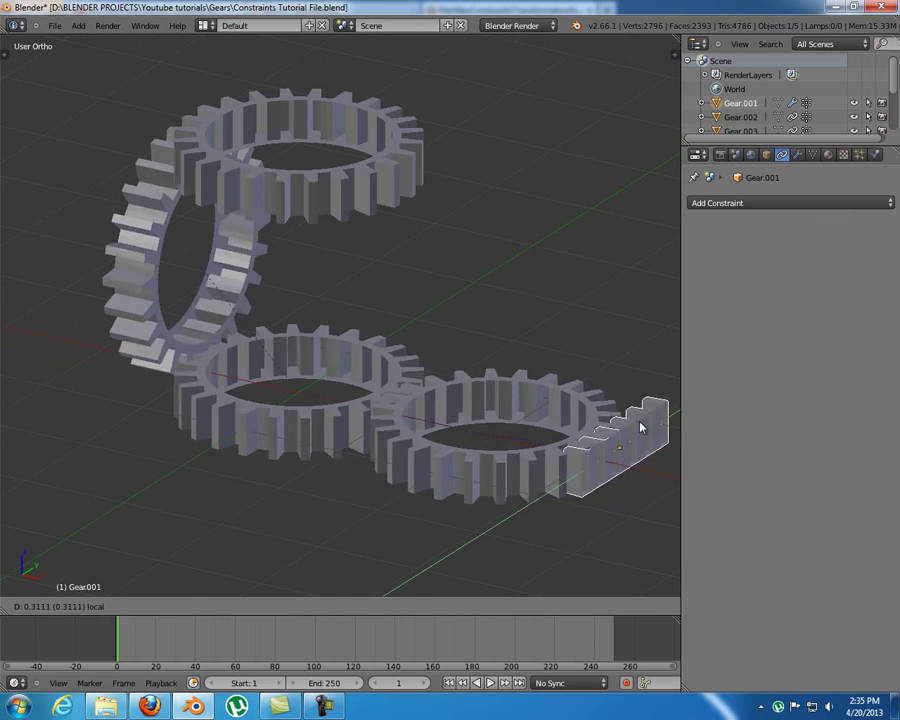
{"action": "left_click", "coordinate": [613, 413]}
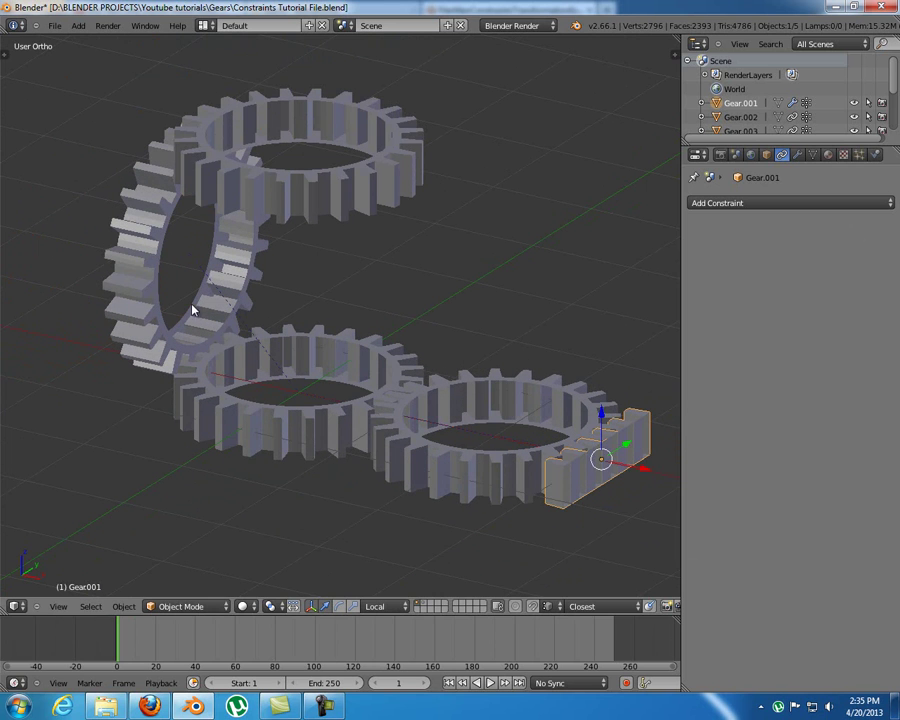
Step: Set the destination rotation Z maximum to -1 in Gear.004's Transformation constraint
{"action": "right_click", "coordinate": [222, 318]}
{"action": "left_click", "coordinate": [858, 529]}
{"action": "type", "text": "-1"}
{"action": "key", "text": "Return"}
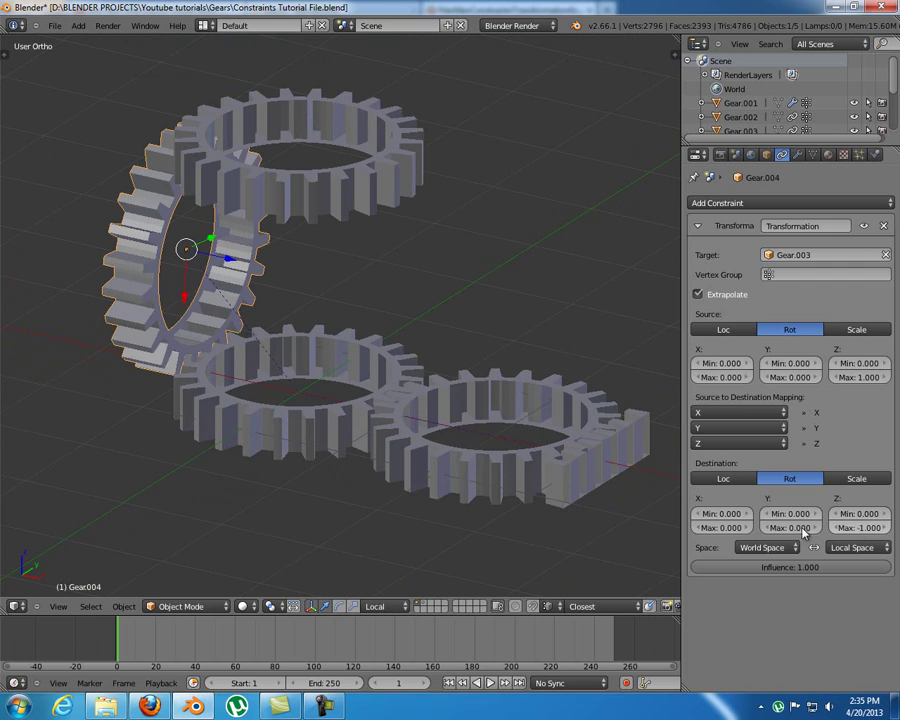
Step: Test the upright gear's rotation by sliding the rack along local Y, and review the constraint settings of Gear.004 and Gear.003
{"action": "right_click", "coordinate": [591, 491]}
{"action": "left_click_drag", "start_coordinate": [621, 444], "coordinate": [573, 479]}
{"action": "left_click", "coordinate": [600, 458]}
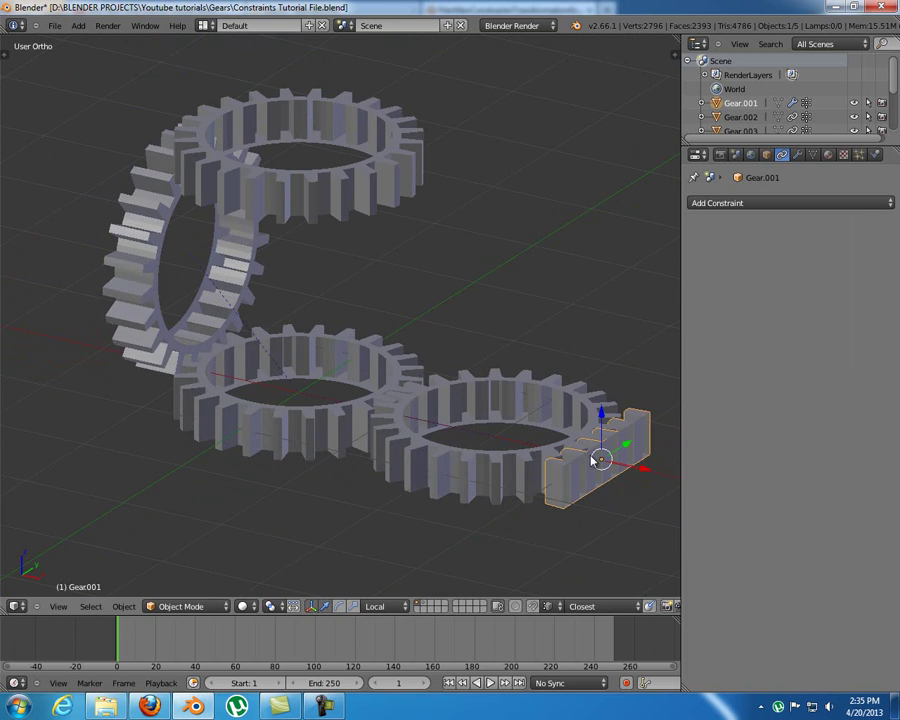
{"action": "right_click", "coordinate": [170, 308]}
{"action": "middle_click_drag", "start_coordinate": [285, 351], "coordinate": [271, 344]}
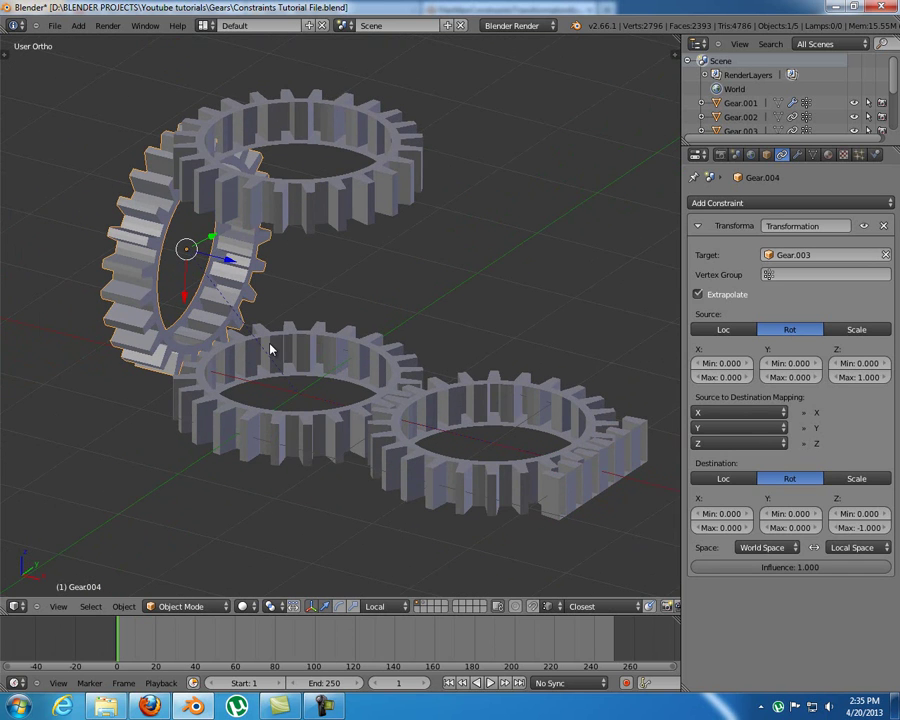
{"action": "middle_click_drag", "start_coordinate": [556, 333], "coordinate": [556, 348], "text": "shift"}
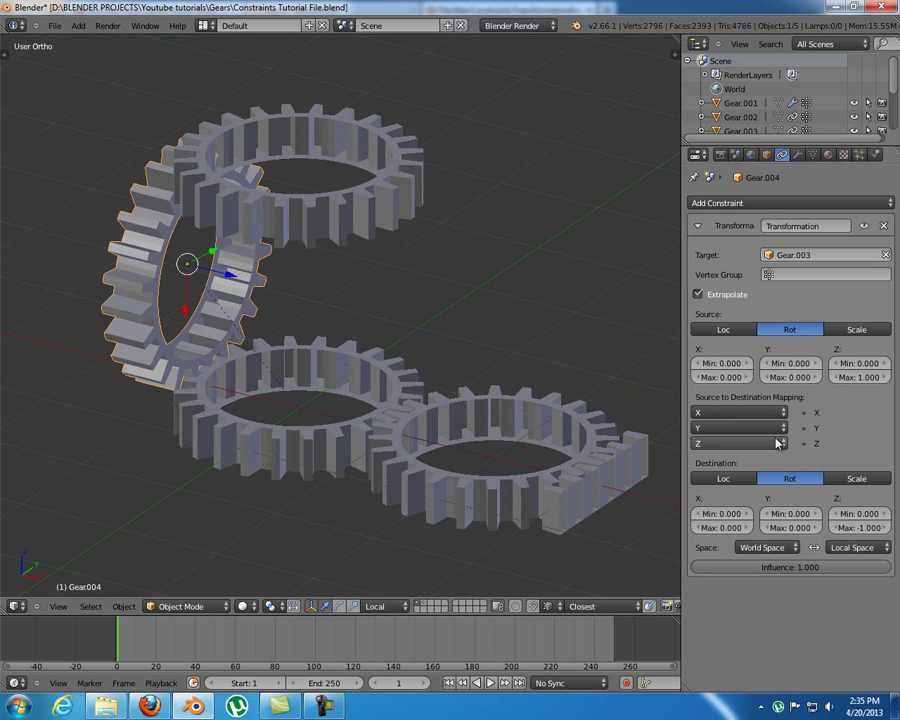
{"action": "right_click", "coordinate": [327, 390]}
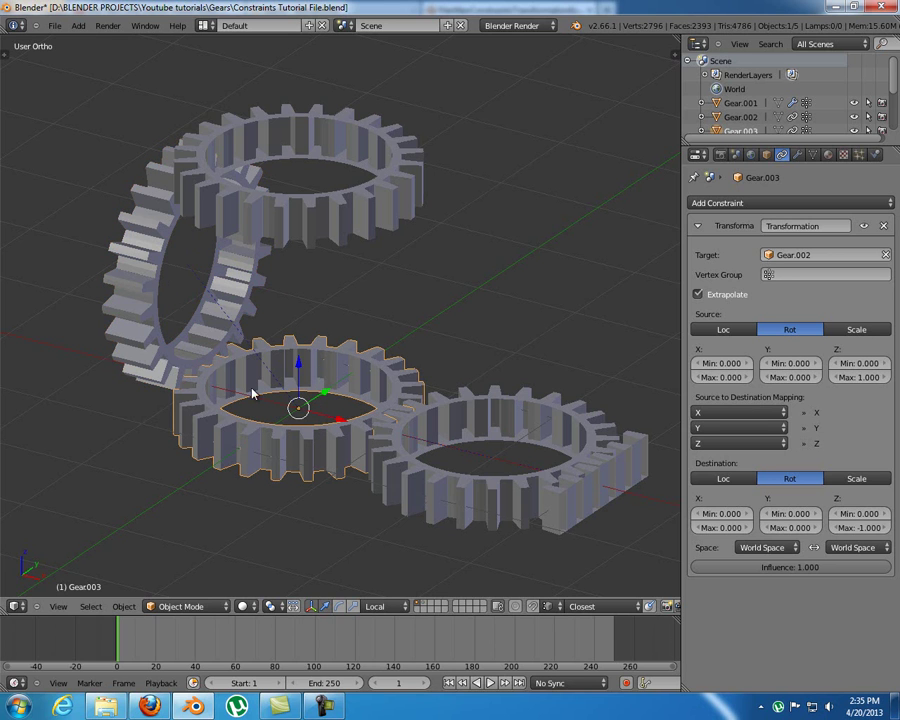
Step: Add a Transformation constraint to the upper flat gear, Gear.005
{"action": "middle_click_drag", "start_coordinate": [293, 358], "coordinate": [251, 213]}
{"action": "right_click", "coordinate": [294, 236]}
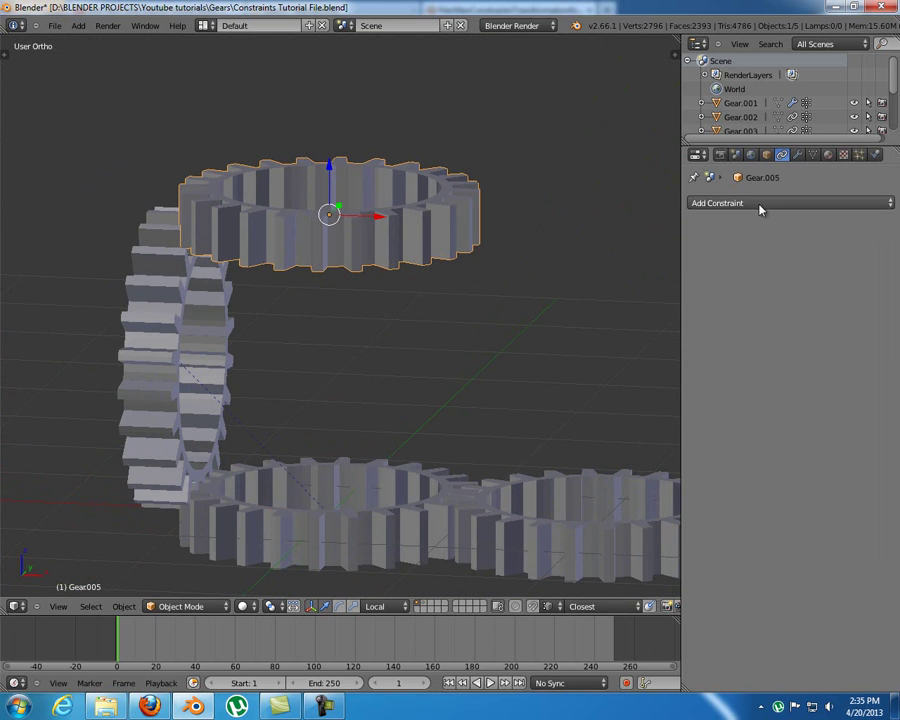
{"action": "left_click", "coordinate": [704, 203]}
{"action": "left_click", "coordinate": [623, 371]}
{"action": "middle_click_drag", "start_coordinate": [623, 371], "coordinate": [520, 250]}
Step: Set the upright gear, Gear.004, as the target of Gear.005's Transformation constraint
{"action": "left_click", "coordinate": [836, 256]}
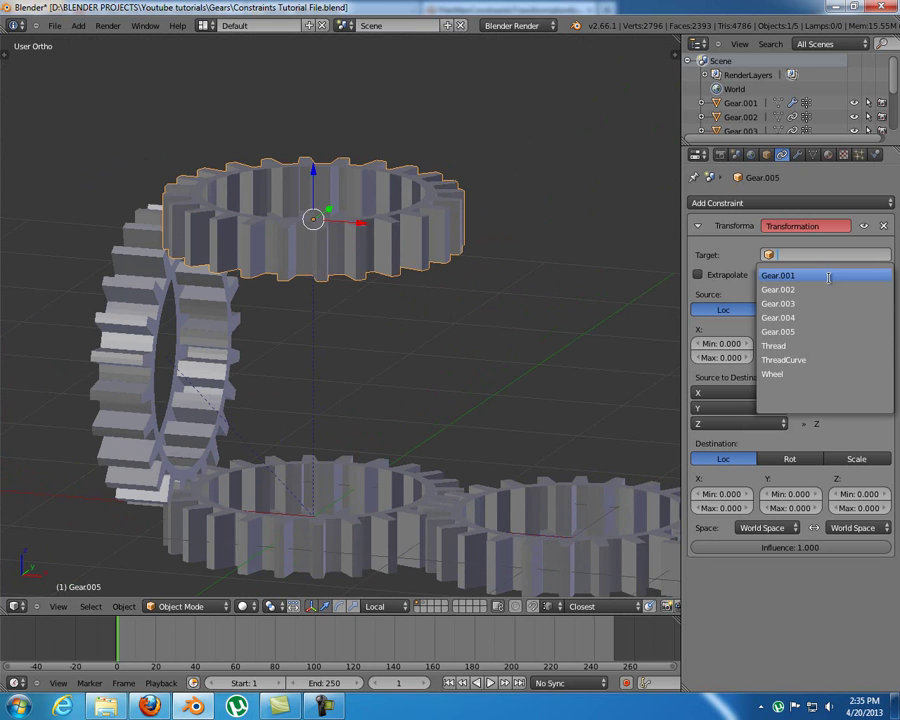
{"action": "left_click", "coordinate": [784, 317]}
{"action": "right_click", "coordinate": [170, 334]}
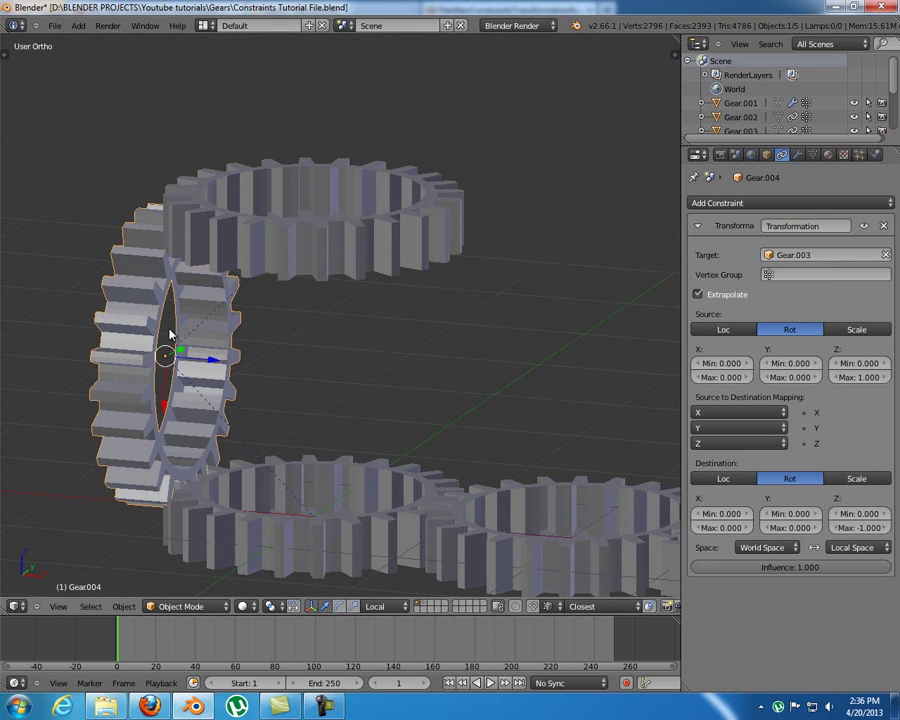
{"action": "key", "text": "g"}
{"action": "right_click", "coordinate": [183, 348]}
{"action": "right_click", "coordinate": [318, 243]}
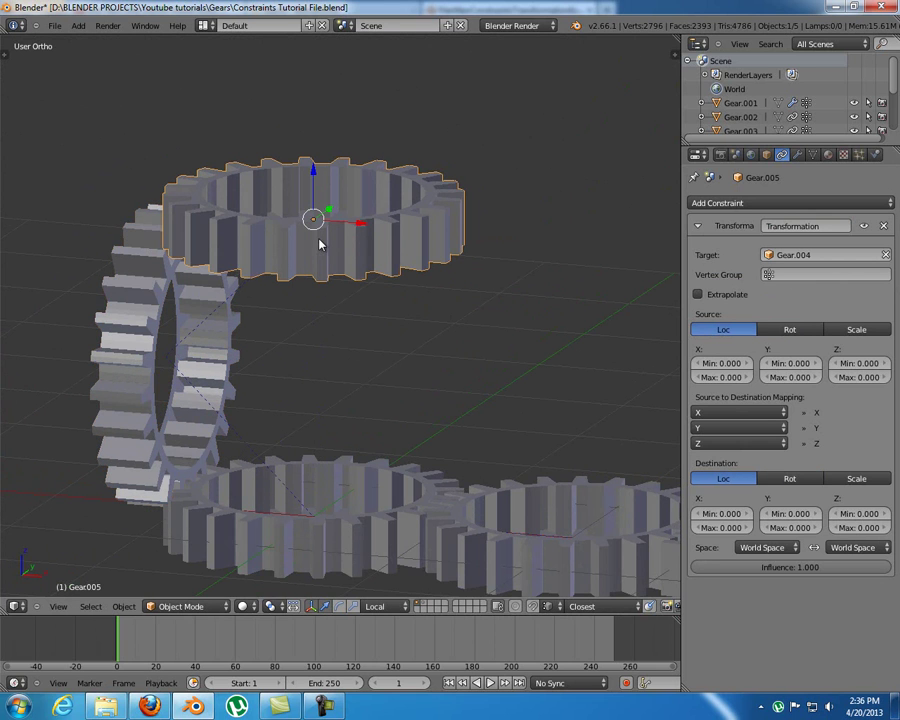
Step: Set both source and destination to rotation in Gear.005's Transformation constraint
{"action": "left_click", "coordinate": [790, 329]}
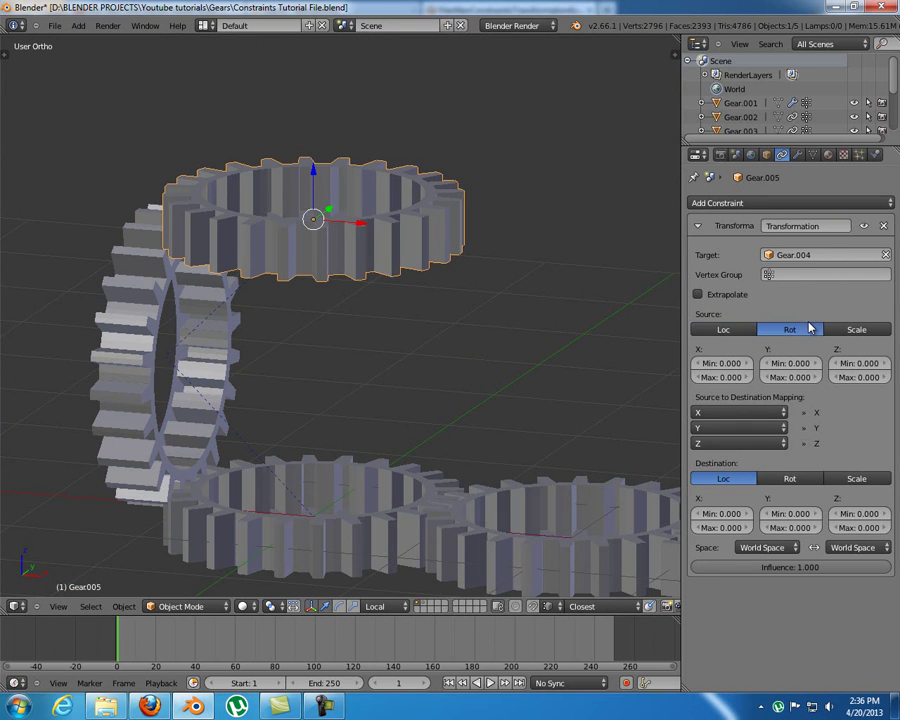
{"action": "left_click", "coordinate": [790, 478]}
{"action": "mouse_move", "coordinate": [365, 292]}
{"action": "middle_mouse_down"}
{"action": "mouse_move", "coordinate": [386, 298]}
{"action": "mouse_move", "coordinate": [369, 289]}
{"action": "middle_mouse_up"}
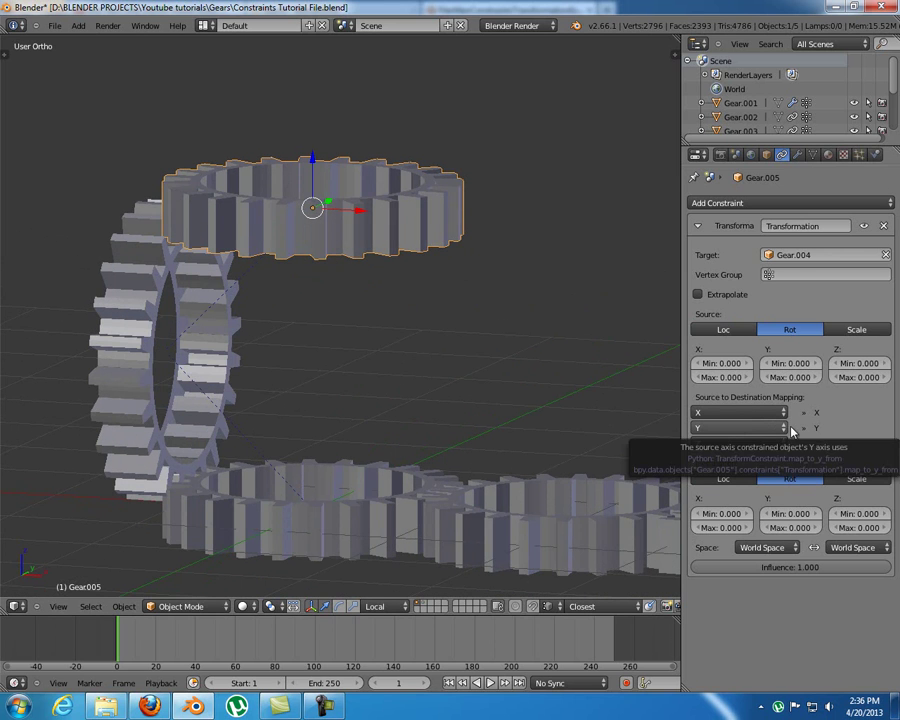
{"action": "middle_click_drag", "start_coordinate": [366, 343], "coordinate": [333, 353]}
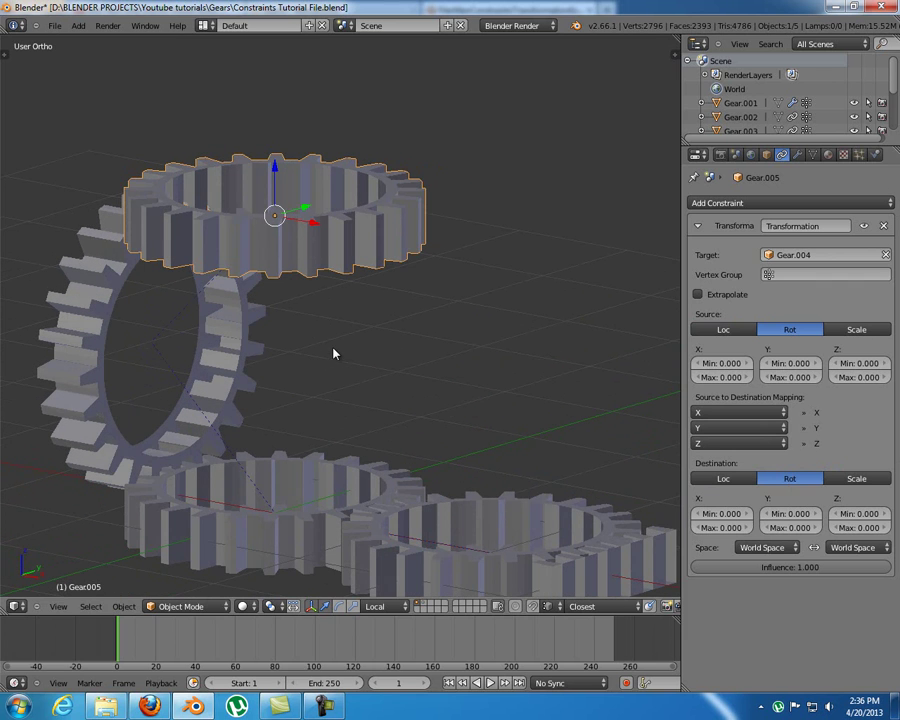
Step: Set the target space to Local Space in Gear.005's Transformation constraint
{"action": "left_click", "coordinate": [748, 548]}
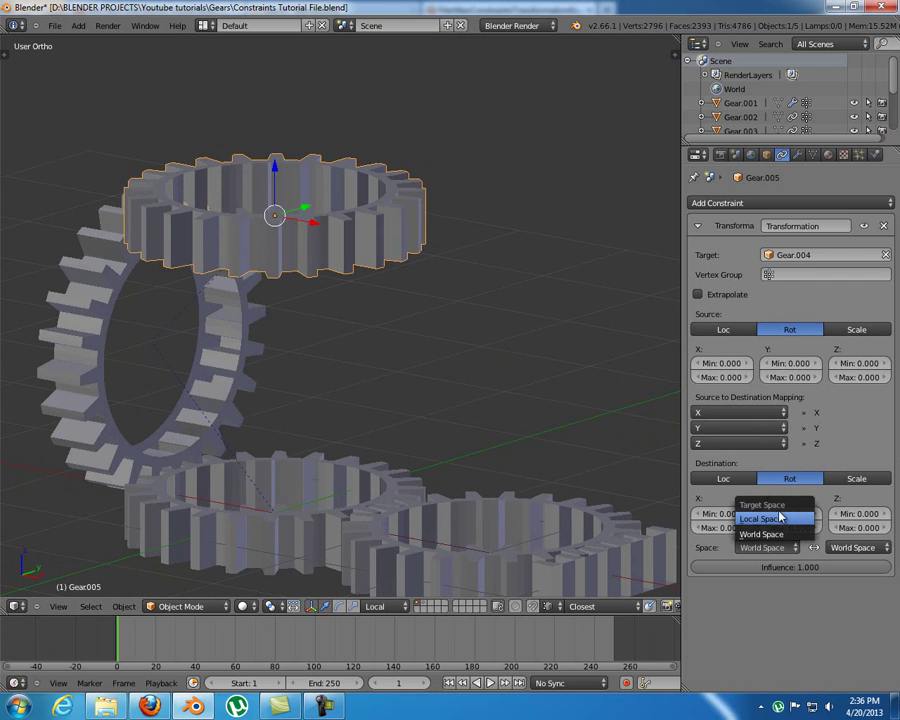
{"action": "left_click", "coordinate": [777, 521]}
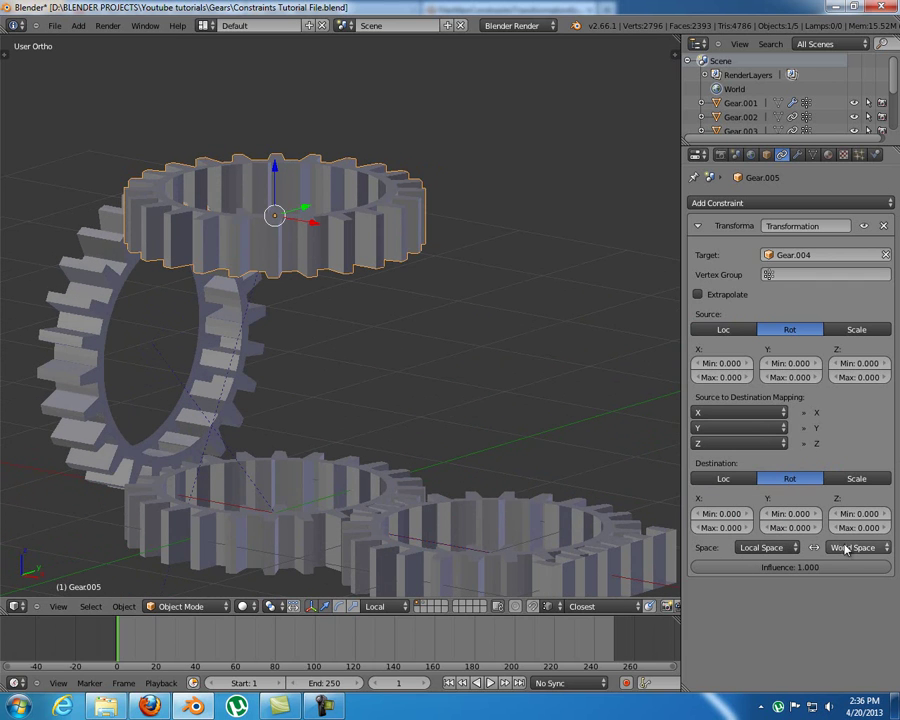
{"action": "middle_click_drag", "start_coordinate": [246, 304], "coordinate": [294, 304]}
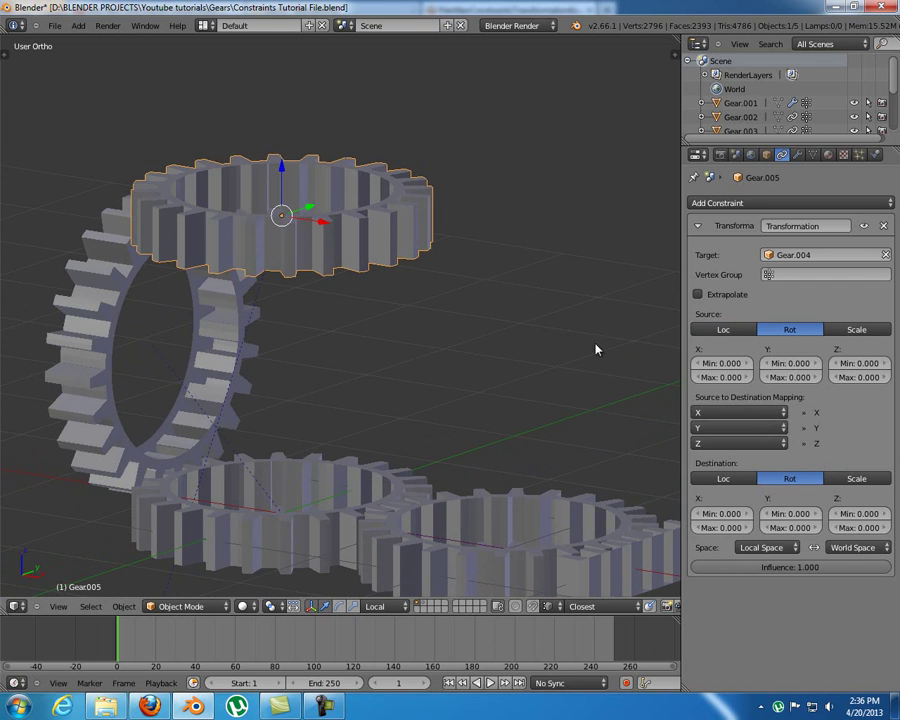
Step: Set the source and destination rotation Z maximums to 1 in Gear.005's Transformation constraint
{"action": "left_click", "coordinate": [859, 379]}
{"action": "type", "text": "1"}
{"action": "key", "text": "Return"}
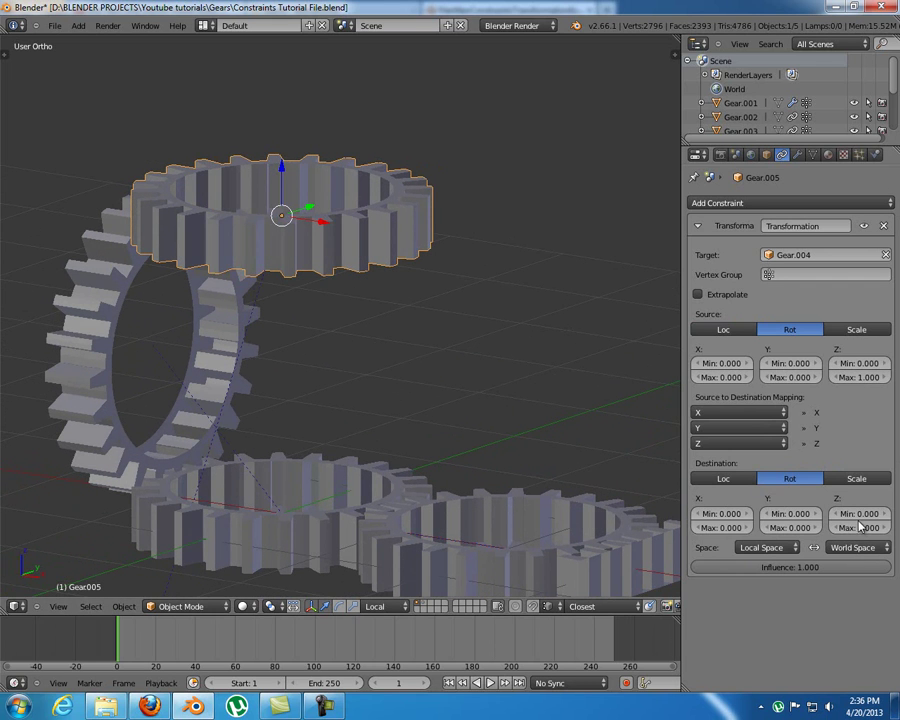
{"action": "left_click", "coordinate": [859, 528]}
{"action": "type", "text": "1"}
{"action": "key", "text": "Return"}
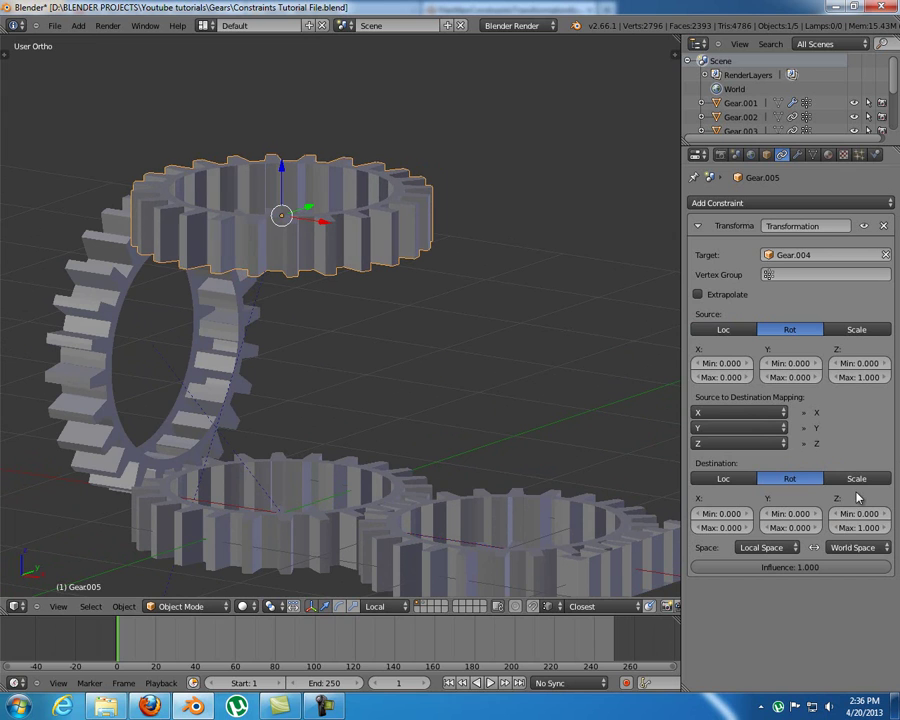
Step: Try a destination rotation Z maximum of -1 in Gear.005's Transformation constraint
{"action": "right_click", "coordinate": [178, 388]}
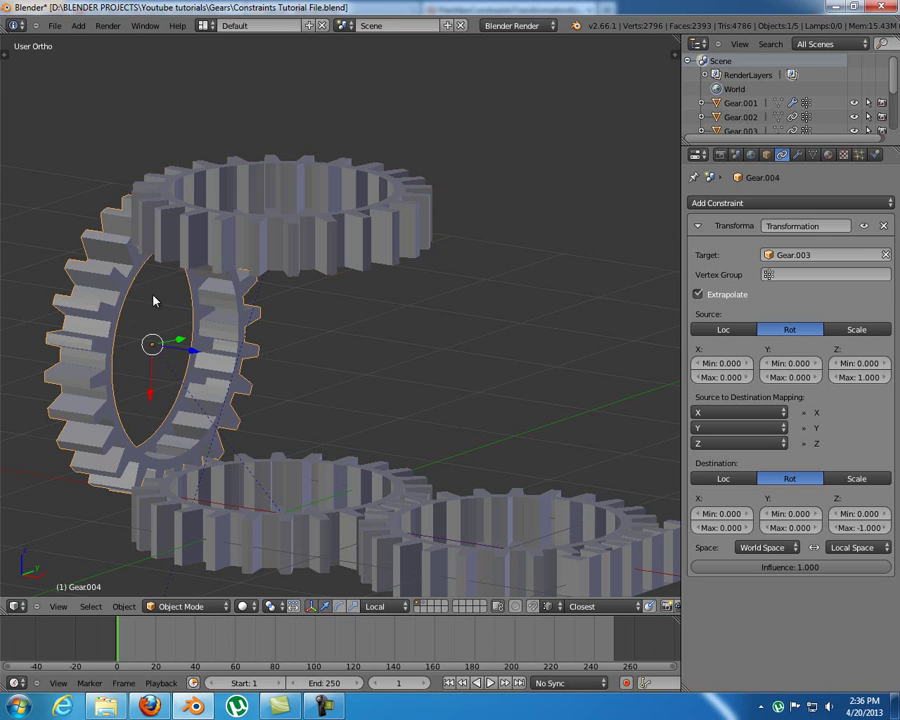
{"action": "right_click", "coordinate": [302, 247]}
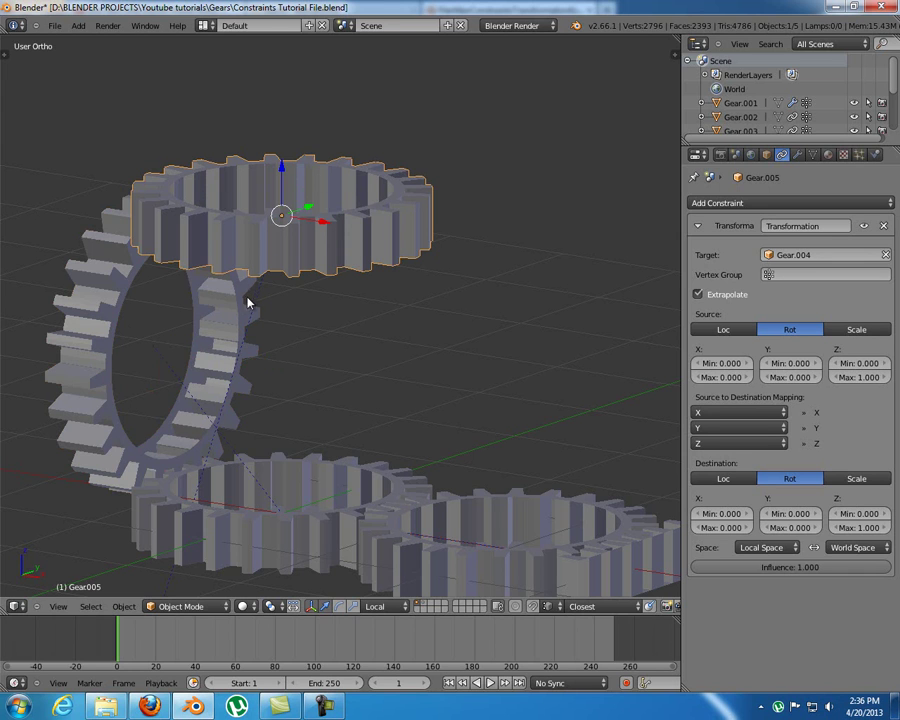
{"action": "left_click", "coordinate": [855, 527]}
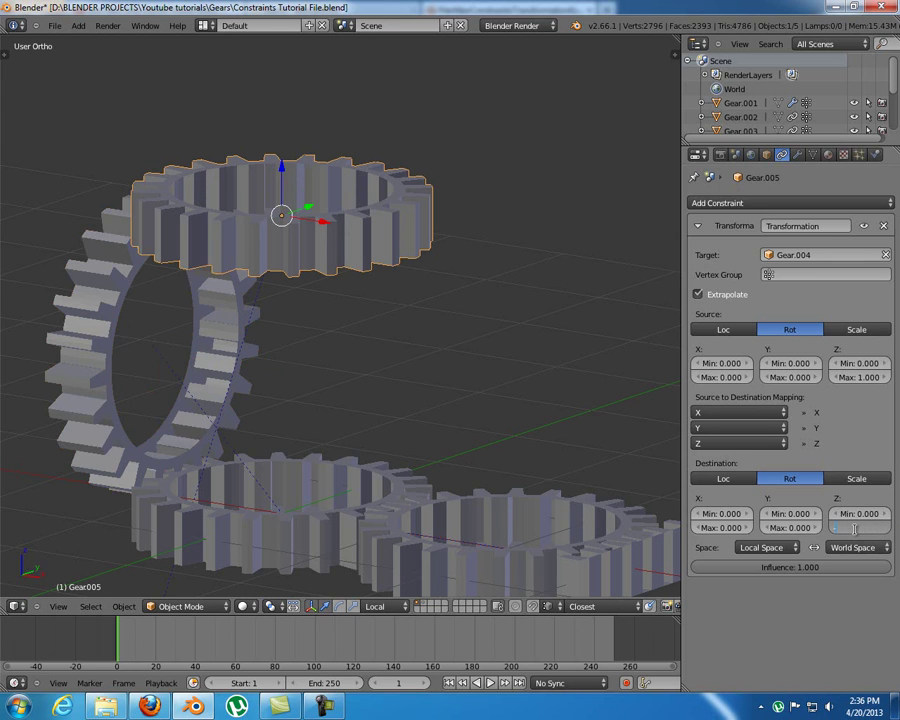
{"action": "type", "text": "-1"}
{"action": "key", "text": "Return"}
Step: Test the upper gear's rotation direction by sliding the toothed rack along its local Y axis, and cancel the move
{"action": "middle_click_drag", "start_coordinate": [247, 358], "coordinate": [577, 462]}
{"action": "right_click", "coordinate": [590, 461]}
{"action": "right_click", "coordinate": [592, 453]}
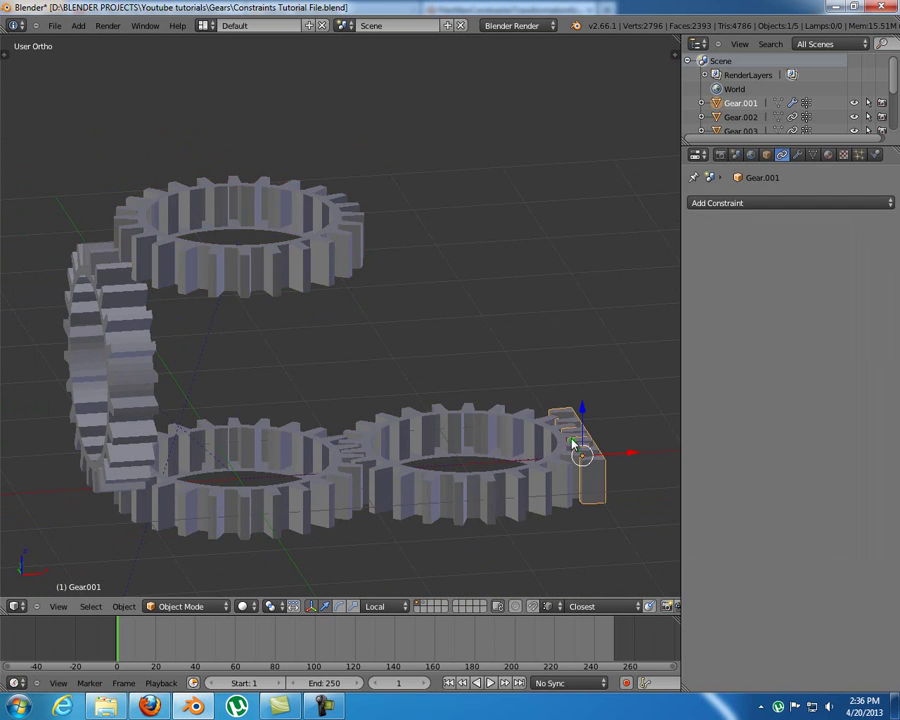
{"action": "key", "text": "g"}
{"action": "key", "text": "y"}
{"action": "key", "text": "y"}
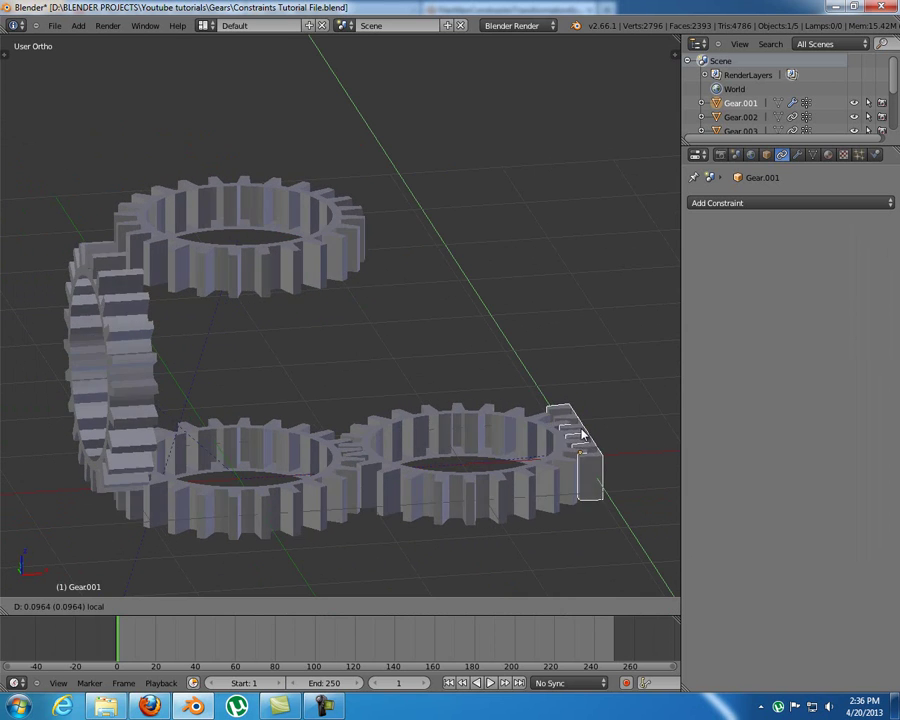
{"action": "right_click", "coordinate": [560, 428]}
Step: Set the destination rotation Z maximum back to 1 in Gear.005's Transformation constraint
{"action": "right_click_drag", "start_coordinate": [320, 317], "coordinate": [313, 311]}
{"action": "right_click", "coordinate": [299, 290]}
{"action": "right_click", "coordinate": [299, 290]}
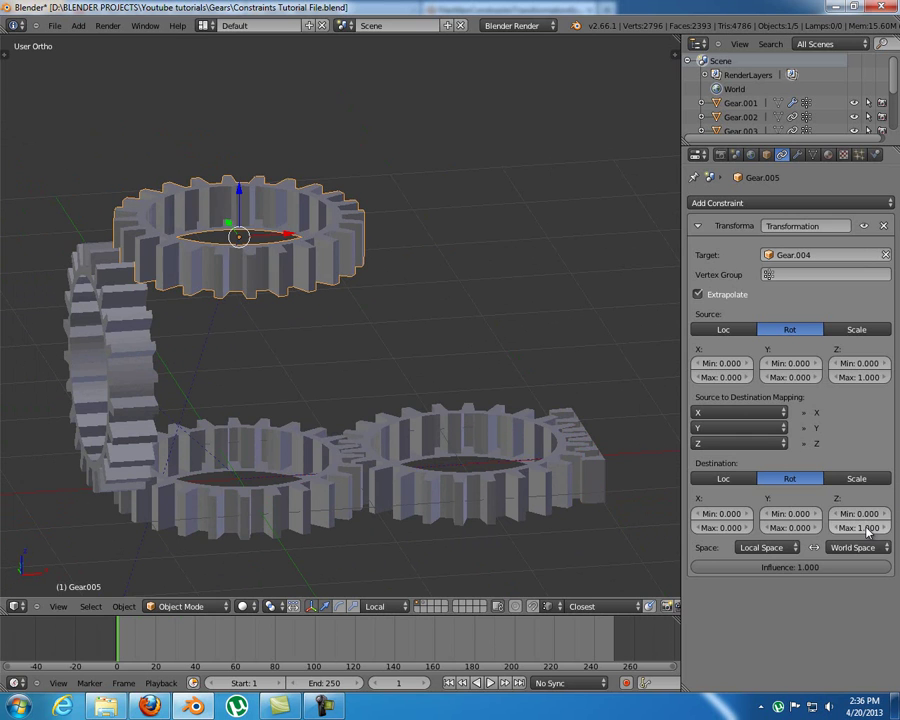
Step: Slide the rack back and forth along its local Y axis to test the rotation of the whole gear train
{"action": "right_click", "coordinate": [577, 437]}
{"action": "key", "text": "g"}
{"action": "key", "text": "y"}
{"action": "key", "text": "y"}
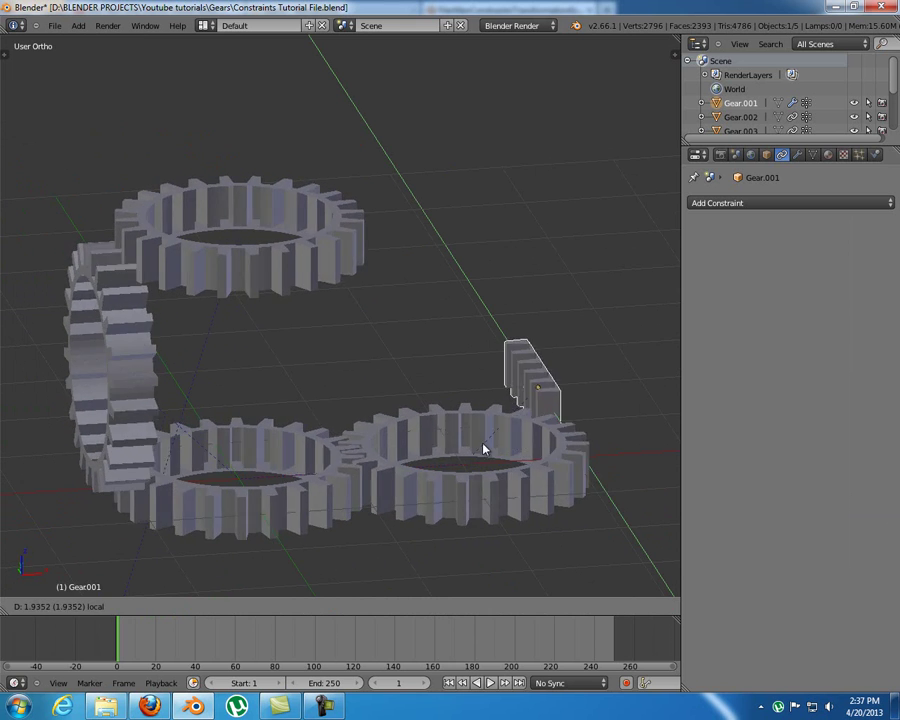
{"action": "left_click", "coordinate": [510, 535]}
{"action": "middle_click_drag", "start_coordinate": [510, 535], "coordinate": [500, 465]}
{"action": "key", "text": "g"}
{"action": "key", "text": "y"}
{"action": "key", "text": "y"}
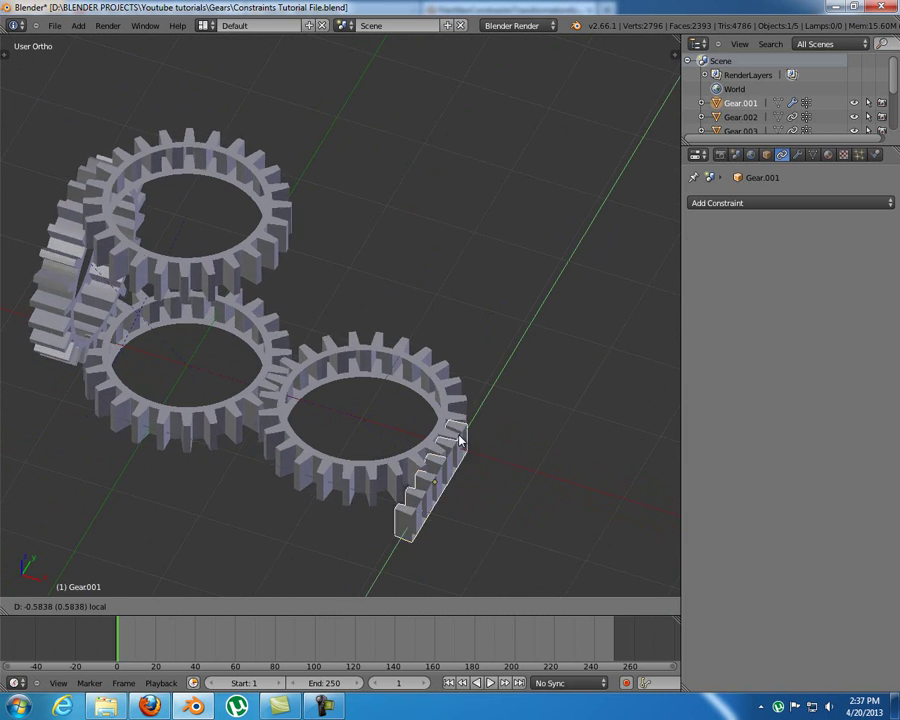
{"action": "left_click", "coordinate": [445, 481]}
Step: Slide the rack along its local Y axis past the adjacent flat gear to check how its teeth mesh
{"action": "scroll", "coordinate": [437, 437], "scroll_direction": "up", "scroll_amount": 3}
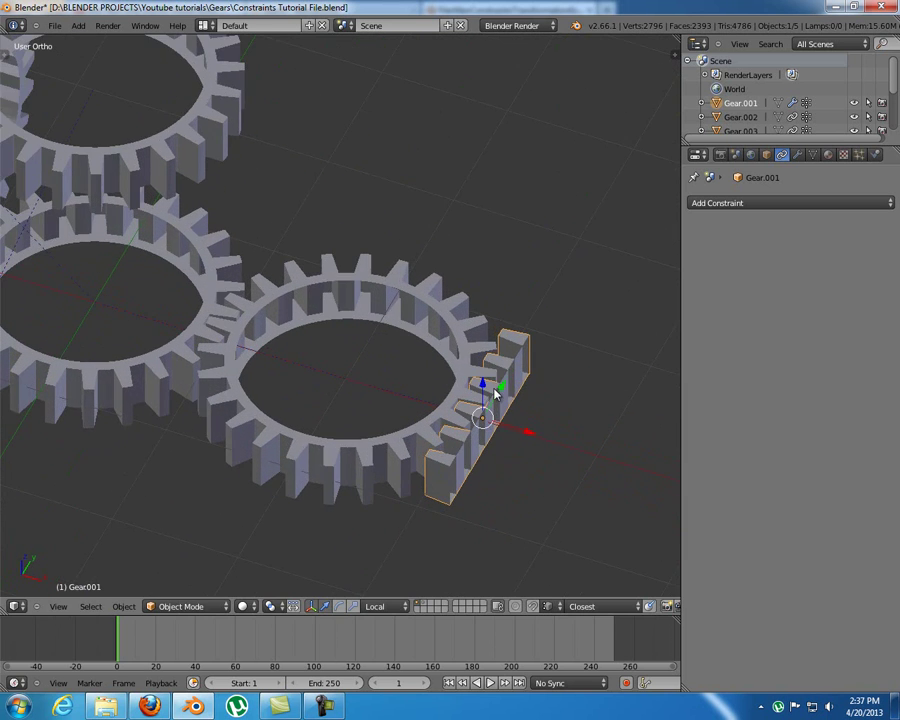
{"action": "key", "text": "g"}
{"action": "key", "text": "y"}
{"action": "key", "text": "y"}
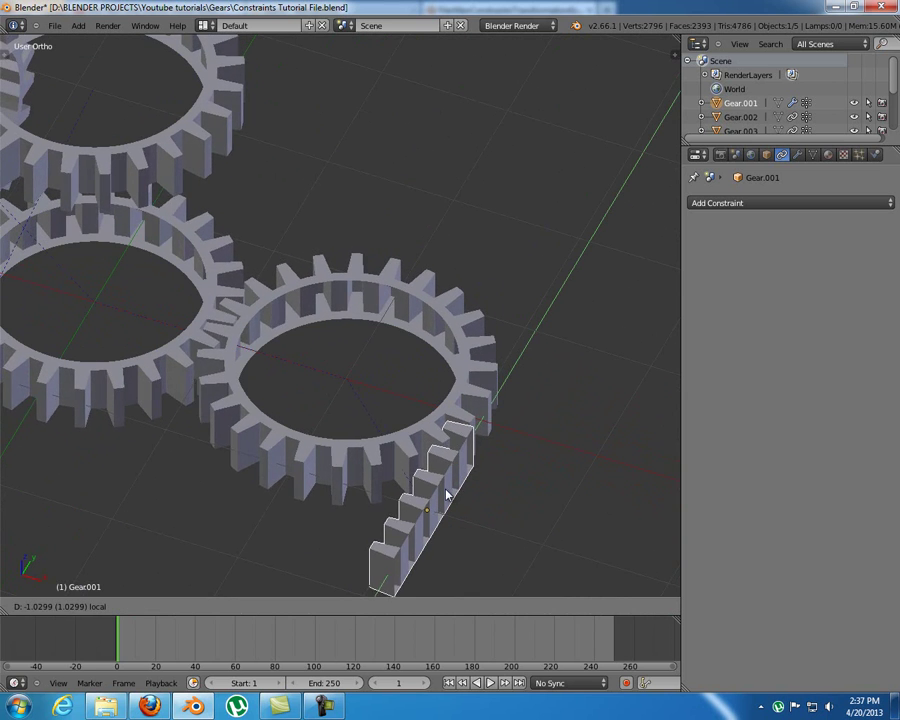
{"action": "left_click", "coordinate": [562, 352]}
{"action": "middle_click_drag", "start_coordinate": [562, 352], "coordinate": [466, 394]}
Step: Add a Limit Location constraint to the rack, Gear.001, and enable its Minimum Y and Maximum Y limits
{"action": "left_click", "coordinate": [742, 204]}
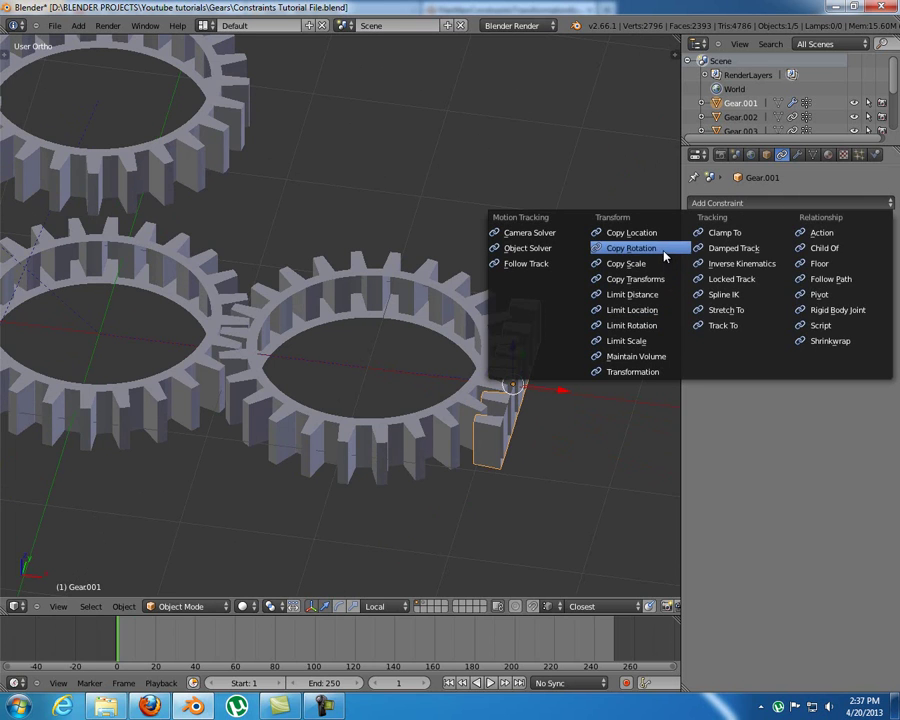
{"action": "left_click", "coordinate": [612, 311]}
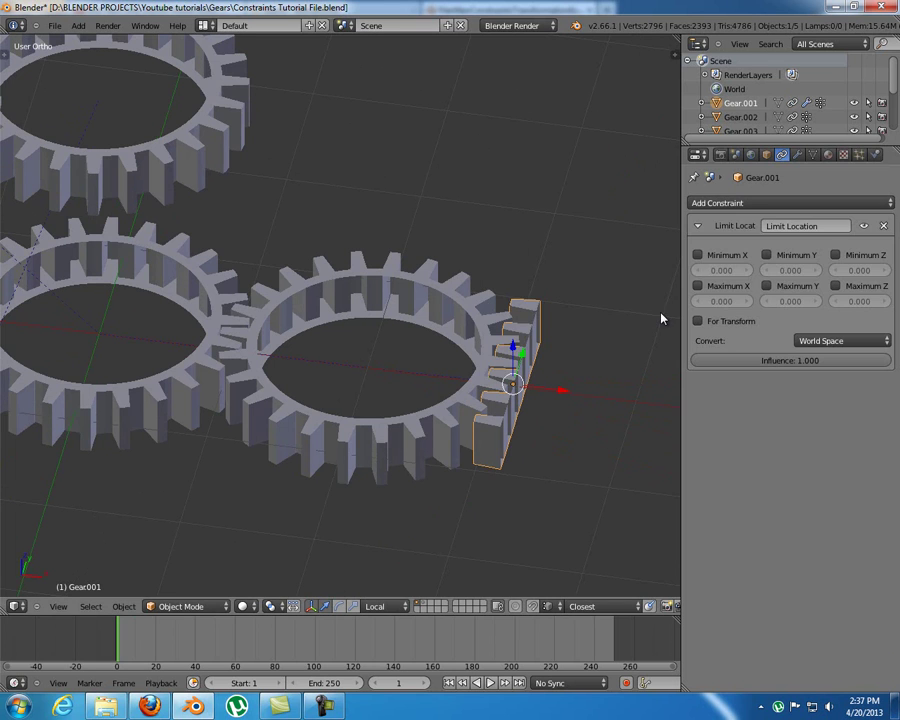
{"action": "middle_click_drag", "start_coordinate": [661, 315], "coordinate": [488, 335]}
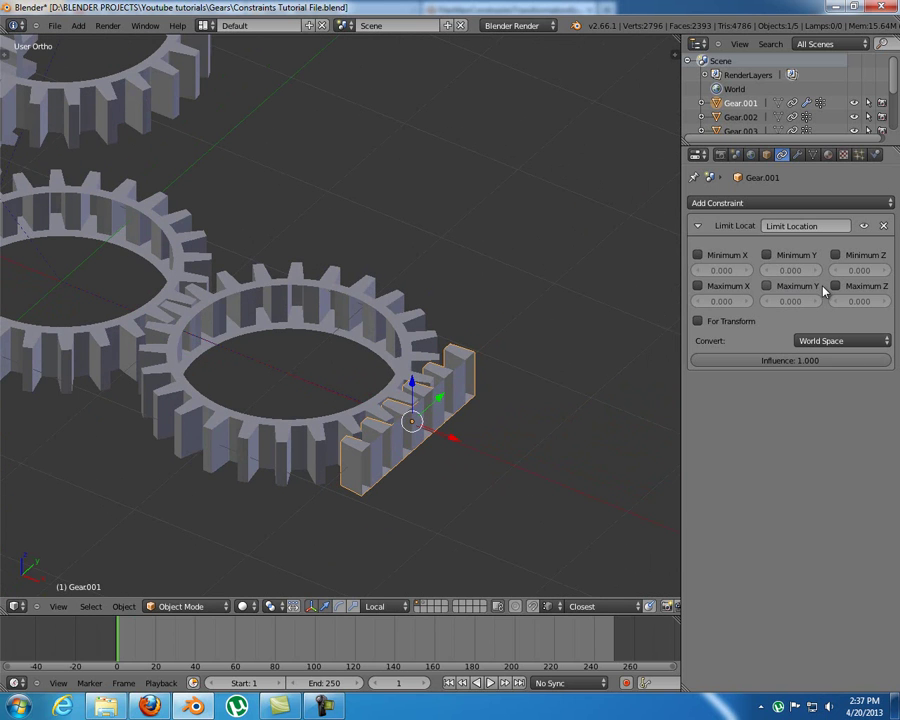
{"action": "left_click", "coordinate": [794, 258]}
{"action": "left_click", "coordinate": [798, 287]}
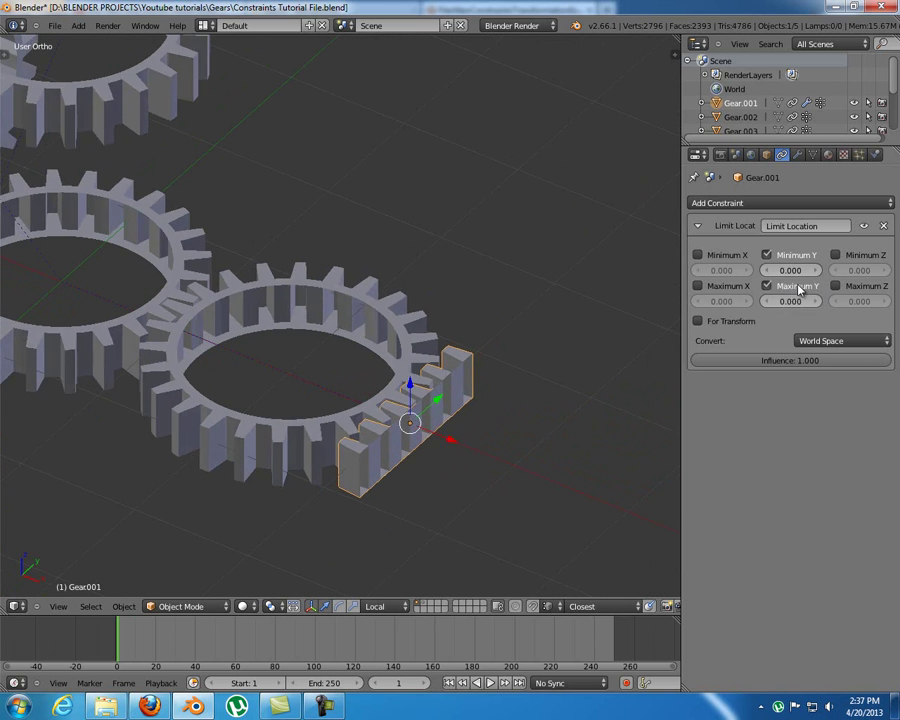
Step: Try a Minimum Y of 1 and a Maximum Y of -1 in the rack's Limit Location constraint
{"action": "left_click", "coordinate": [791, 270]}
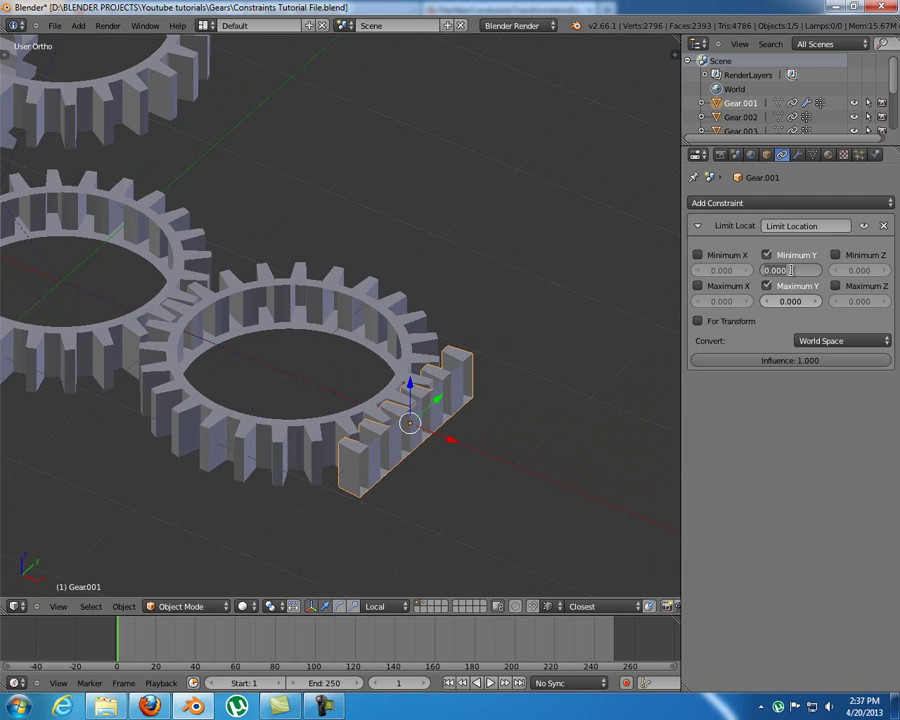
{"action": "type", "text": "1"}
{"action": "key", "text": "Return"}
{"action": "left_click", "coordinate": [800, 299]}
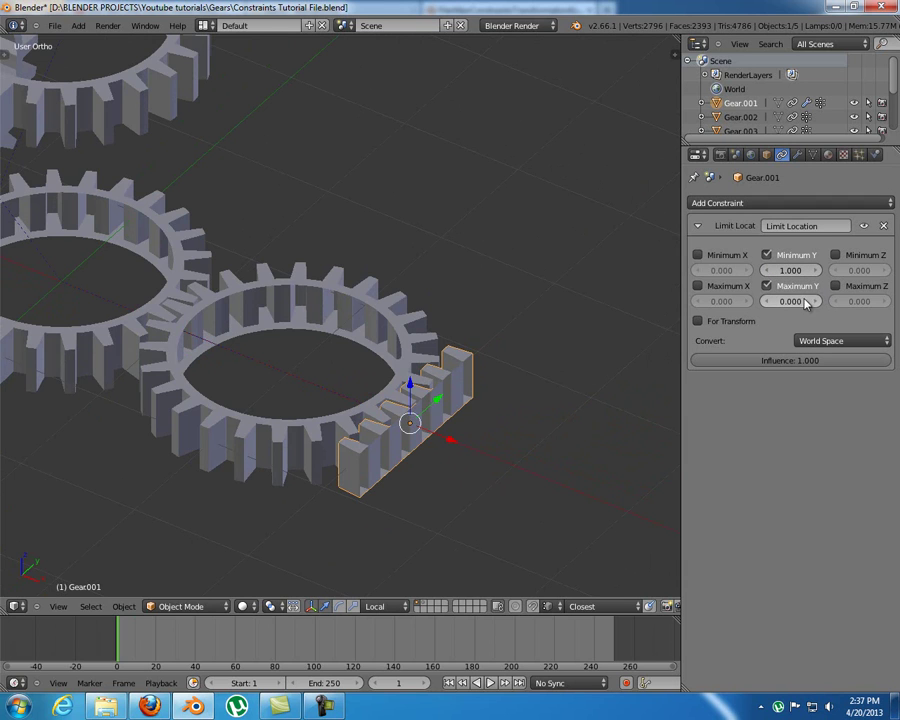
{"action": "type", "text": "-1"}
{"action": "key", "text": "Return"}
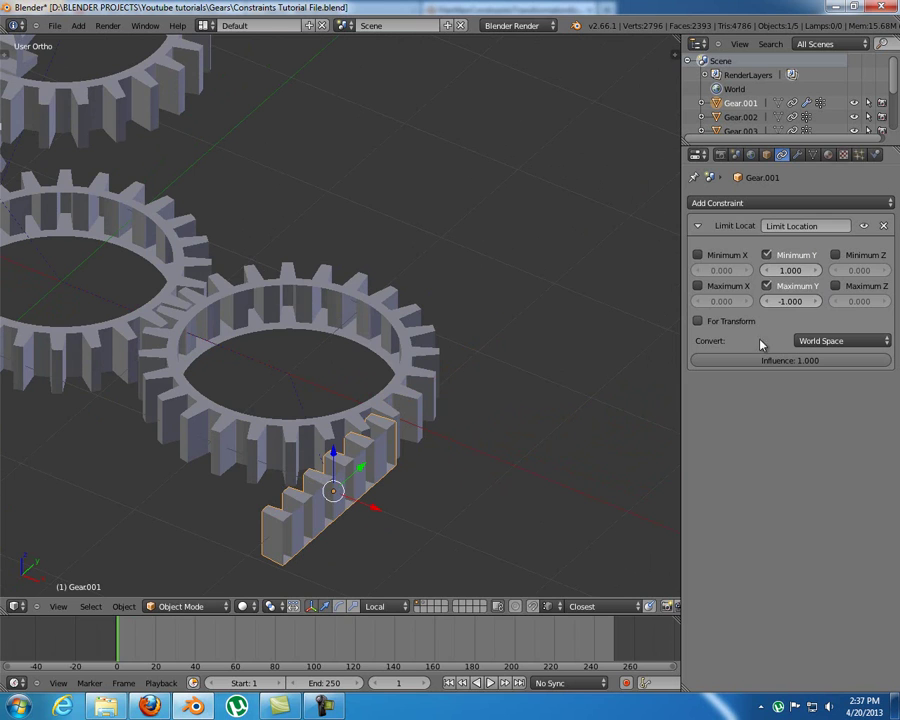
Step: Set Minimum Y to -1 and Maximum Y to 1 in the rack's Limit Location constraint
{"action": "left_click", "coordinate": [799, 271]}
{"action": "type", "text": "-1"}
{"action": "key", "text": "Return"}
{"action": "left_click", "coordinate": [791, 302]}
{"action": "type", "text": "1"}
{"action": "key", "text": "Return"}
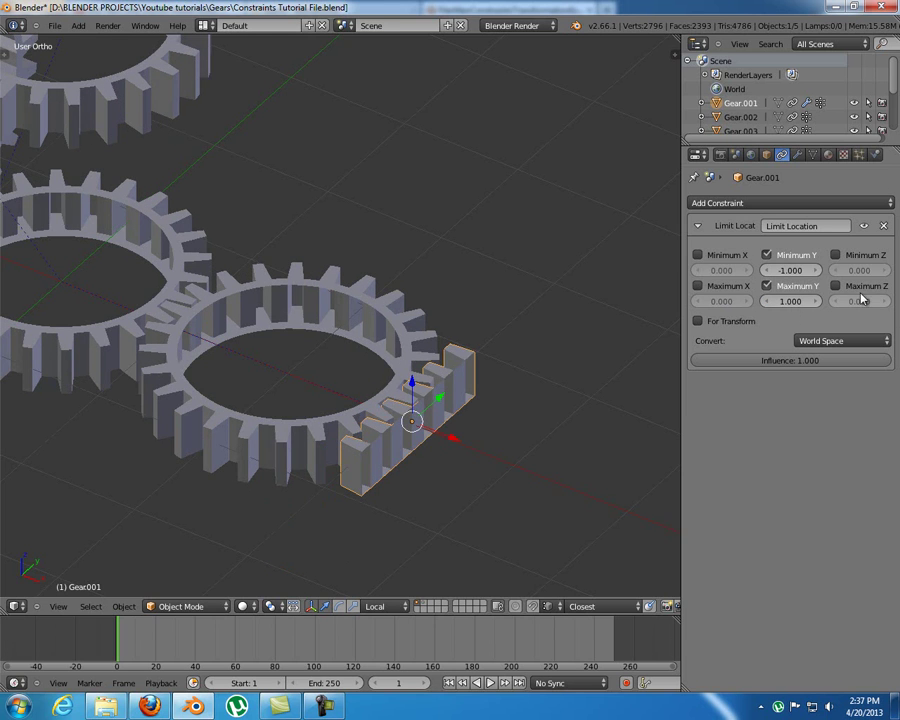
Step: Slide the rack along its local Y axis in both directions to test its location limits, cancelling each move
{"action": "middle_click_drag", "start_coordinate": [437, 457], "coordinate": [458, 411]}
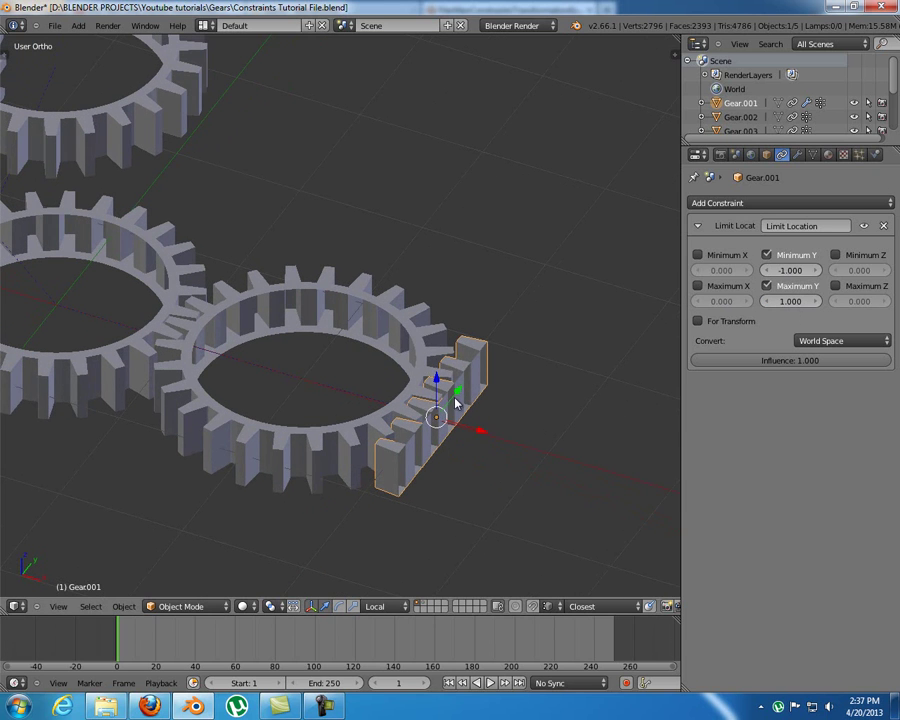
{"action": "key", "text": "g"}
{"action": "key", "text": "y"}
{"action": "key", "text": "y"}
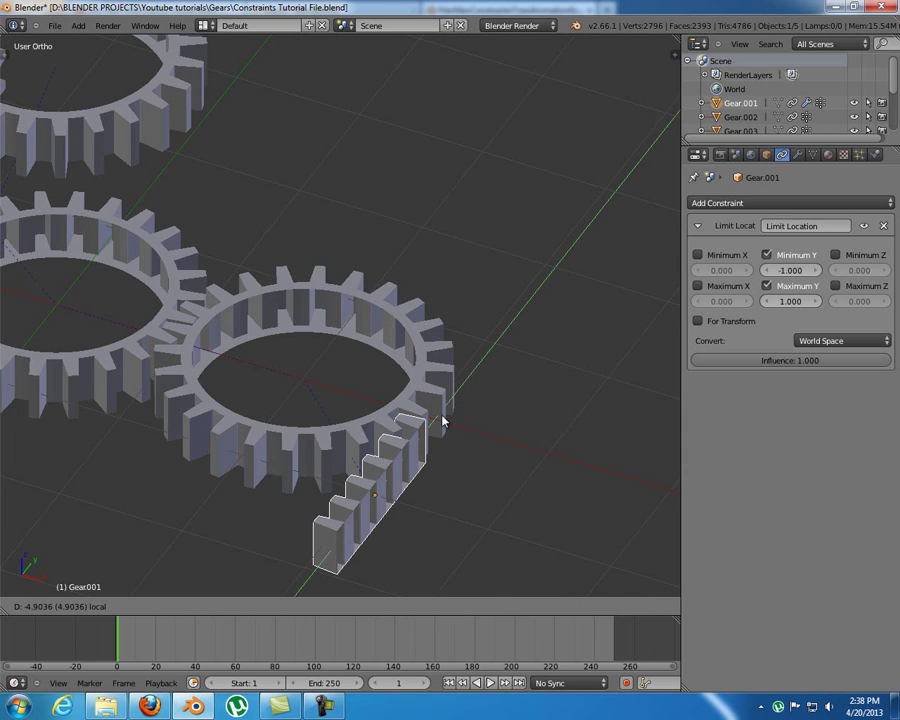
{"action": "right_click", "coordinate": [498, 317]}
{"action": "key", "text": "g"}
{"action": "key", "text": "y"}
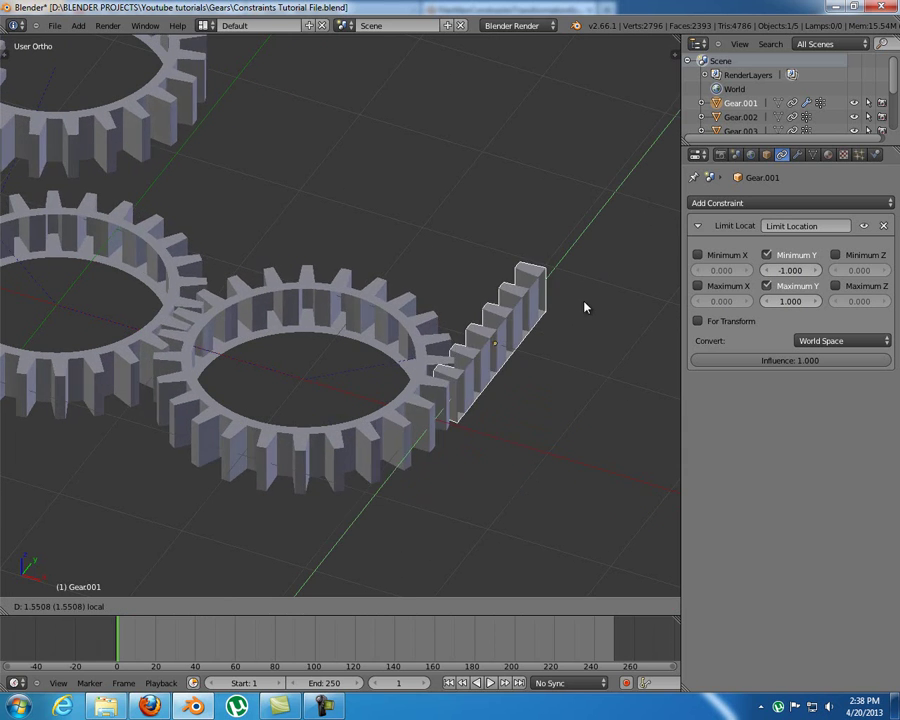
{"action": "right_click", "coordinate": [512, 343]}
Step: Test the connected gears by sliding the limited rack along its local Y axis once more
{"action": "middle_click_drag", "start_coordinate": [194, 311], "coordinate": [367, 394], "text": "shift"}
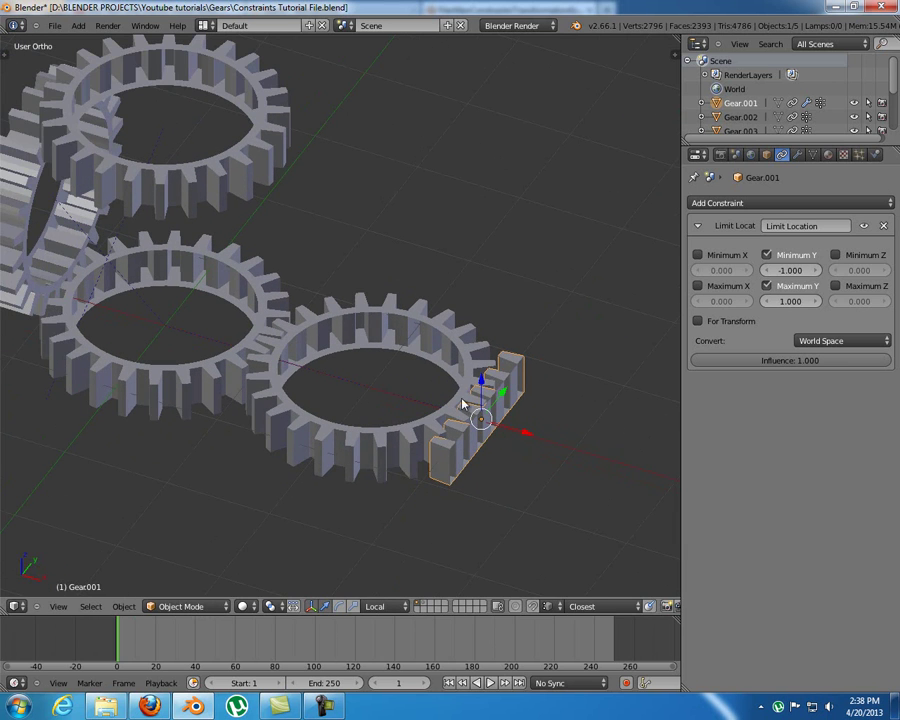
{"action": "key", "text": "g"}
{"action": "key", "text": "y"}
{"action": "key", "text": "y"}
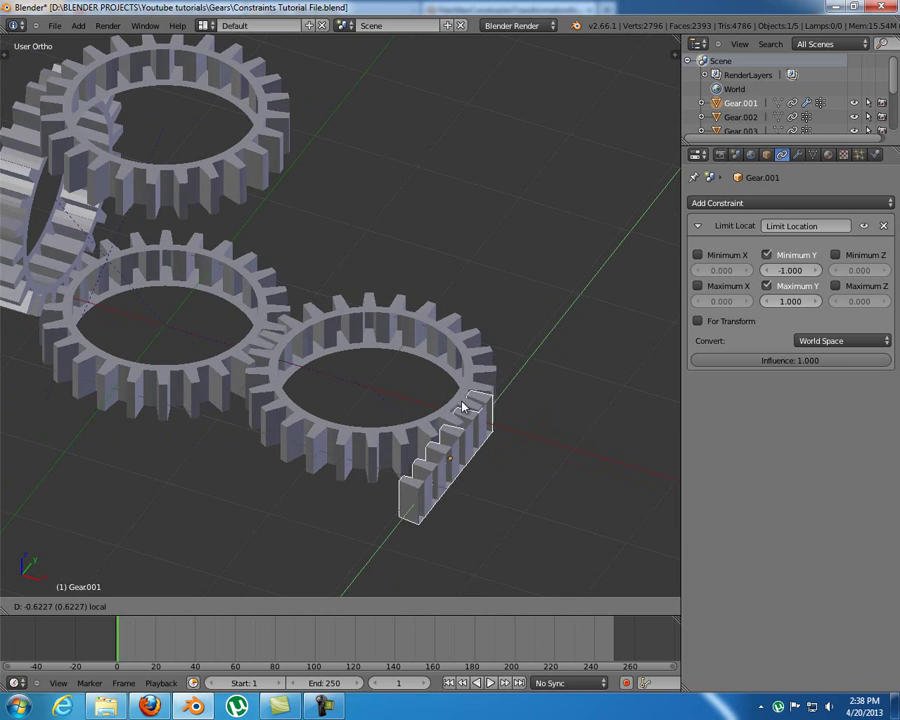
{"action": "left_click", "coordinate": [478, 401]}
Step: Examine the Transformation constraints of Gear.004, Gear.005 and Gear.002, and the list of constraints available to add
{"action": "right_click", "coordinate": [290, 481]}
{"action": "middle_click_drag", "start_coordinate": [305, 422], "coordinate": [297, 301]}
{"action": "middle_click_drag", "start_coordinate": [402, 302], "coordinate": [226, 356]}
{"action": "right_click", "coordinate": [226, 356]}
{"action": "left_click", "coordinate": [883, 226]}
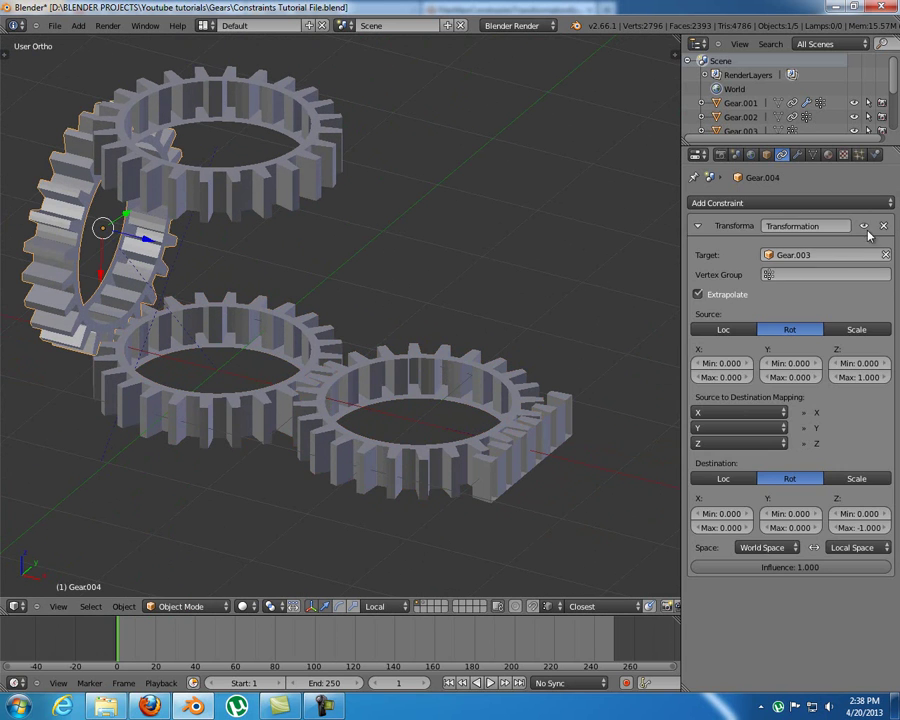
{"action": "left_click", "coordinate": [883, 226]}
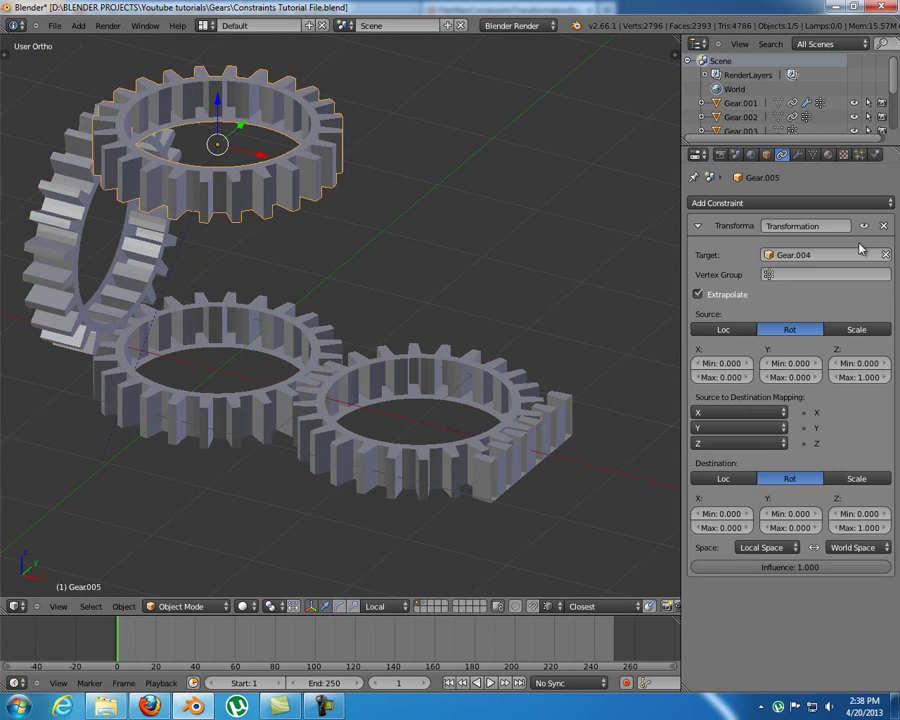
{"action": "left_click", "coordinate": [883, 226]}
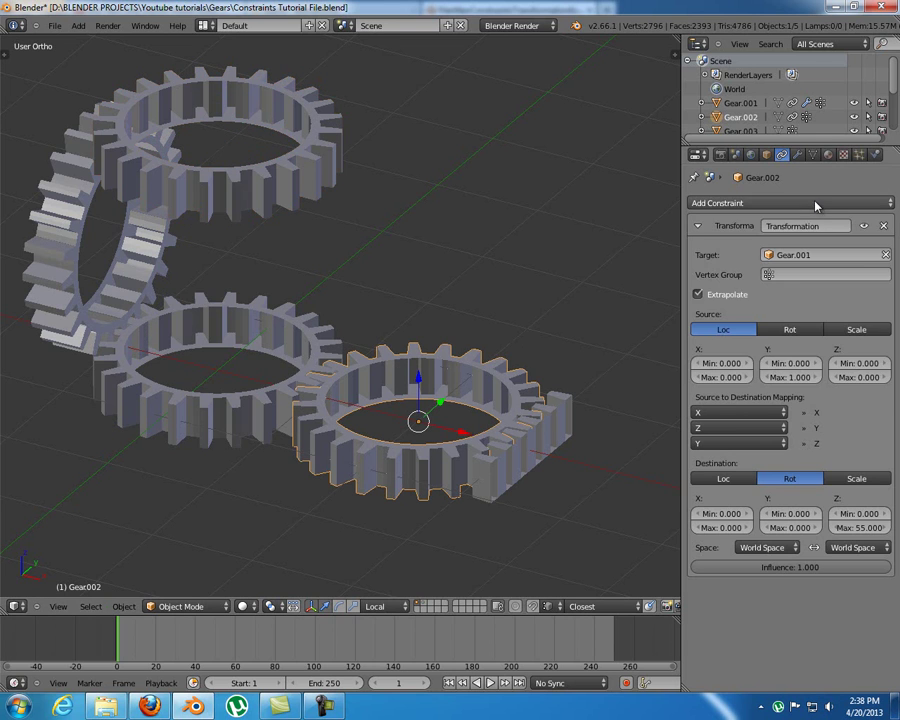
{"action": "left_click", "coordinate": [814, 203]}
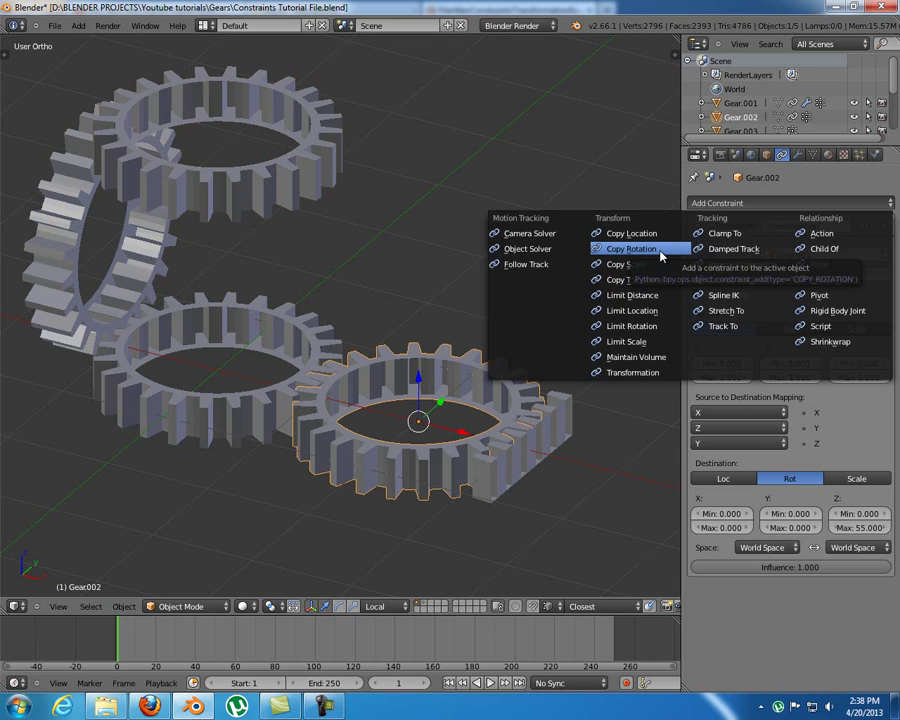
{"action": "middle_click_drag", "start_coordinate": [362, 394], "coordinate": [376, 401]}
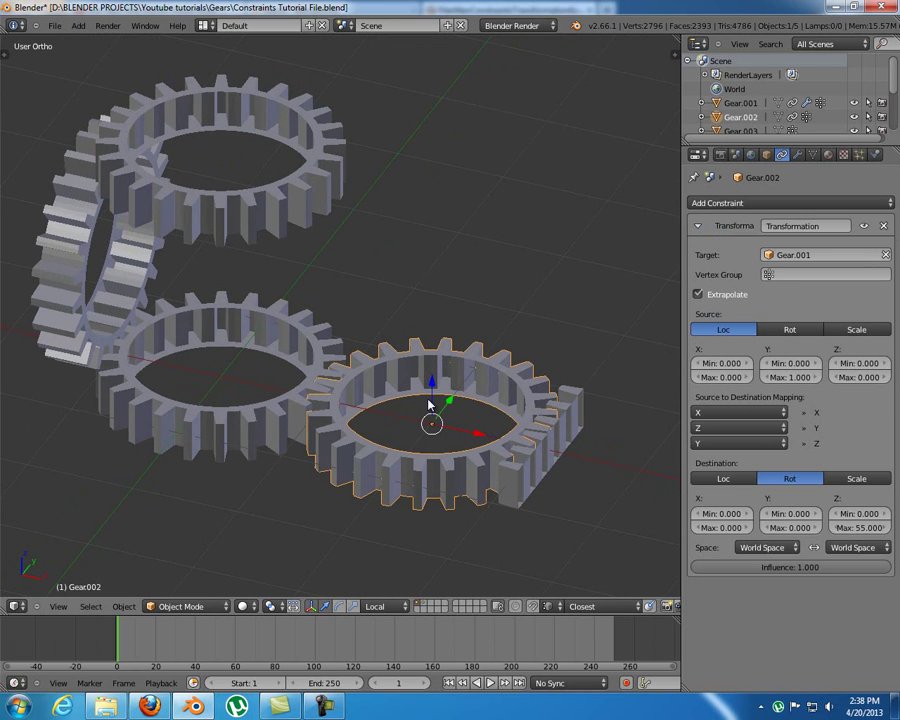
Step: Try moving the flat gear beside the rack and the rack itself freely, cancelling both moves
{"action": "key", "text": "g"}
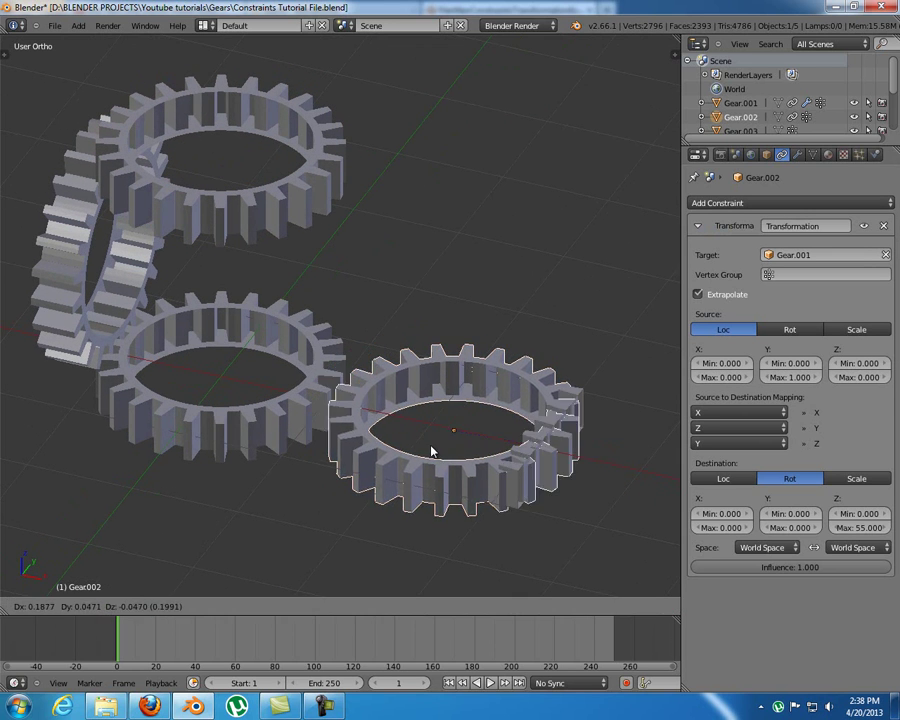
{"action": "key", "text": "Escape"}
{"action": "middle_click_drag", "start_coordinate": [480, 388], "coordinate": [522, 425]}
{"action": "right_click", "coordinate": [527, 430]}
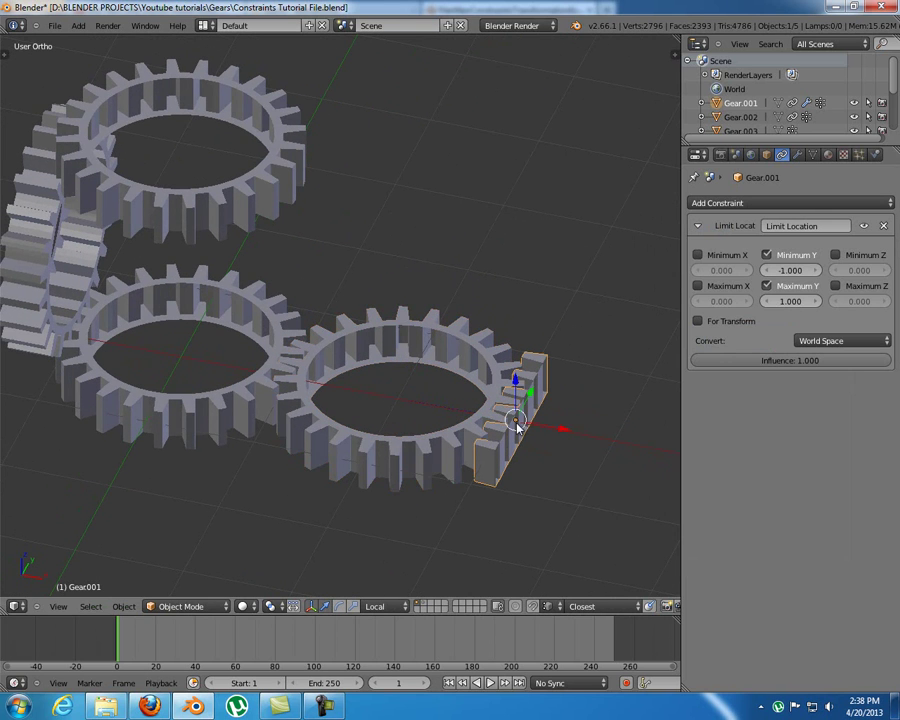
{"action": "key", "text": "g"}
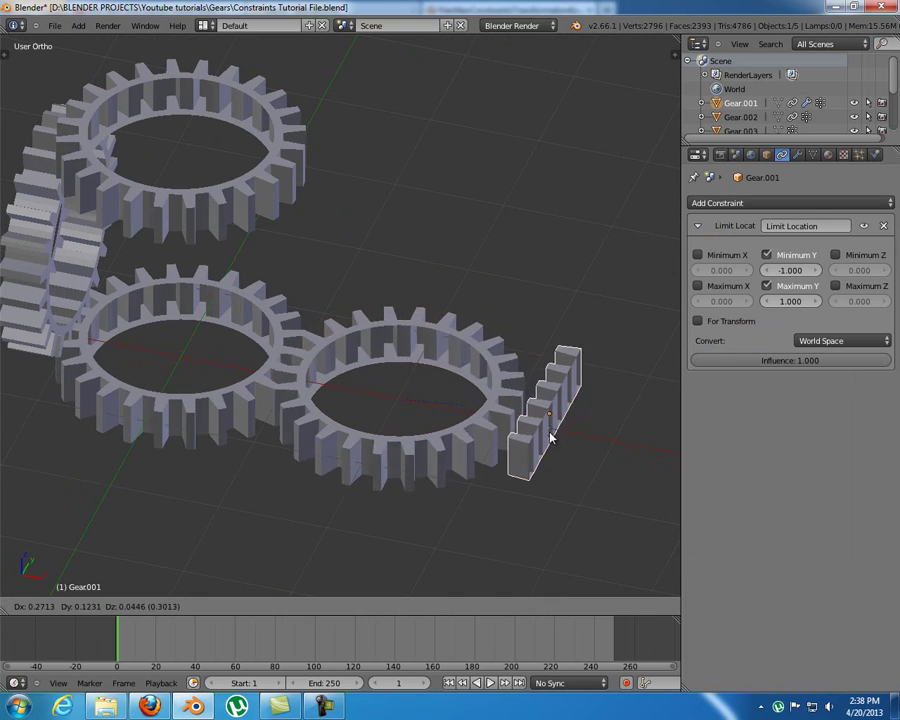
{"action": "key", "text": "Escape"}
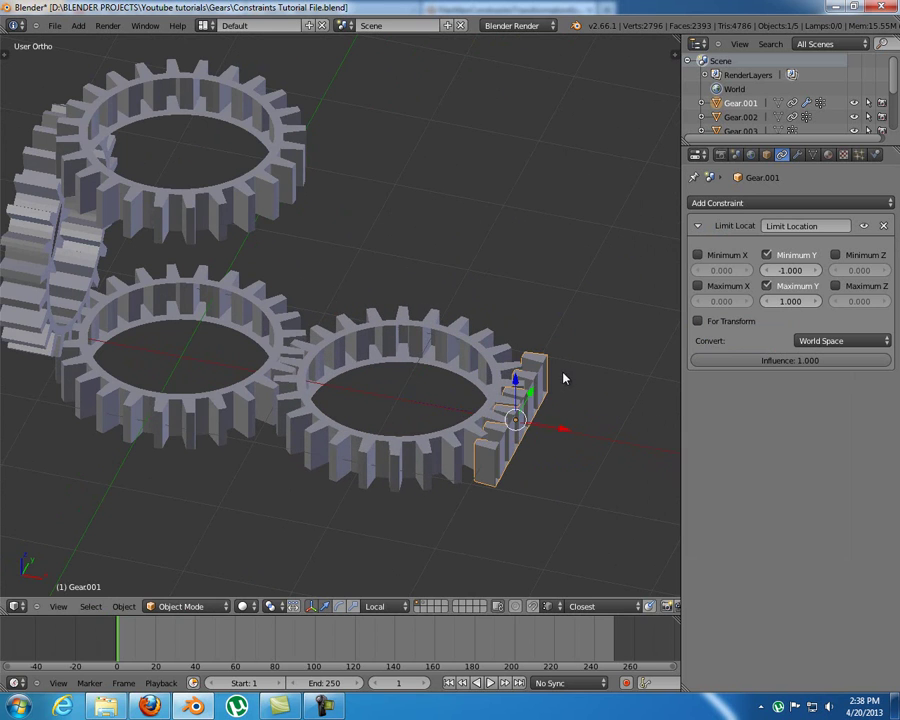
Step: Add a Copy Rotation constraint to Gear.003 with Gear.002 as its target
{"action": "middle_click_drag", "start_coordinate": [283, 355], "coordinate": [447, 399], "text": "shift"}
{"action": "right_click", "coordinate": [368, 440]}
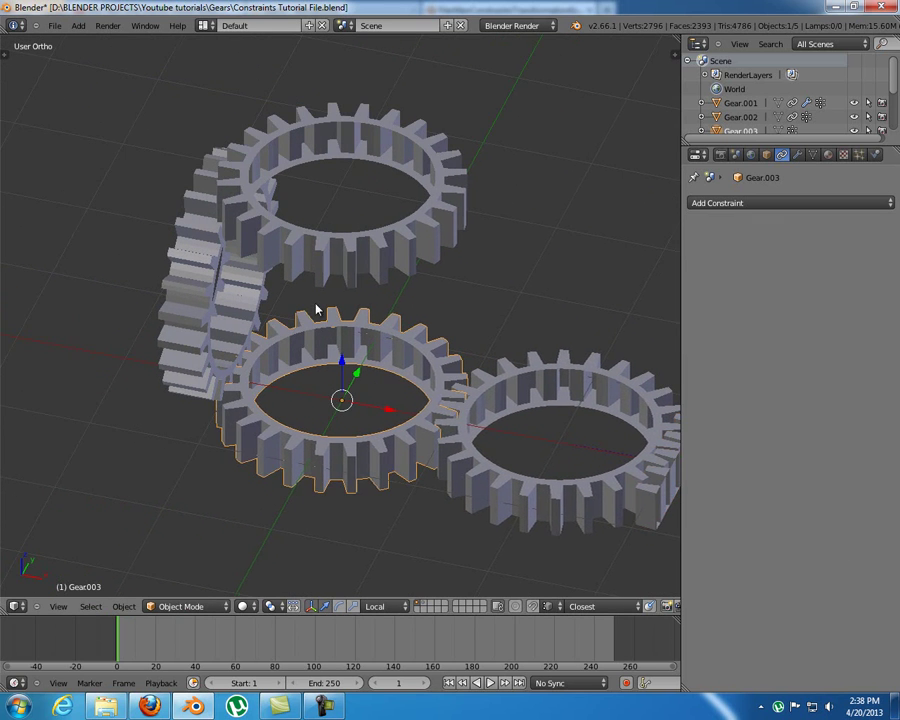
{"action": "scroll", "coordinate": [315, 311], "scroll_direction": "up", "scroll_amount": 3}
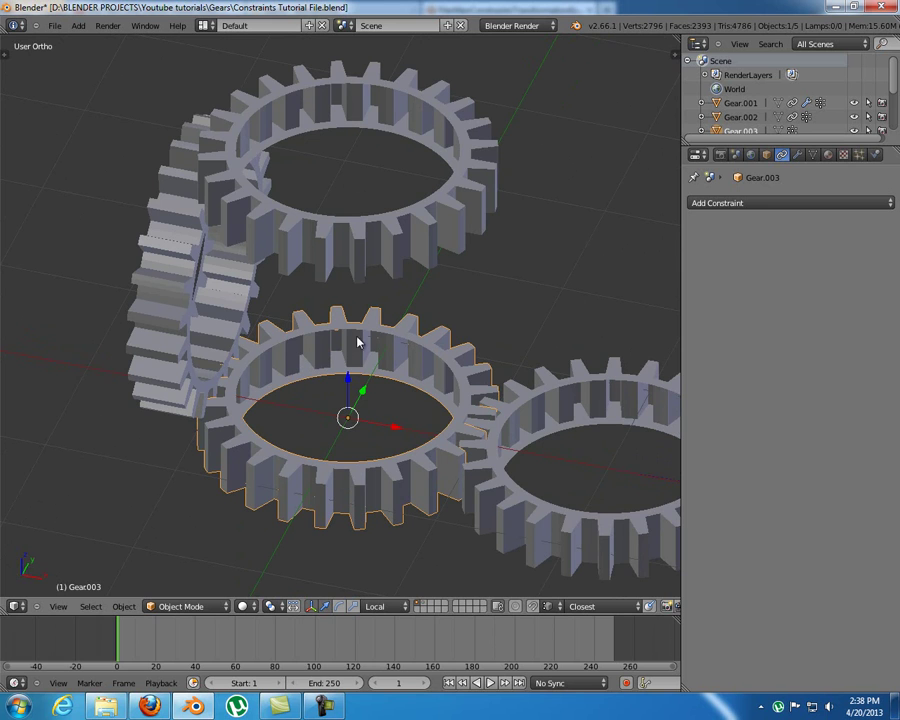
{"action": "middle_click_drag", "start_coordinate": [301, 400], "coordinate": [305, 376]}
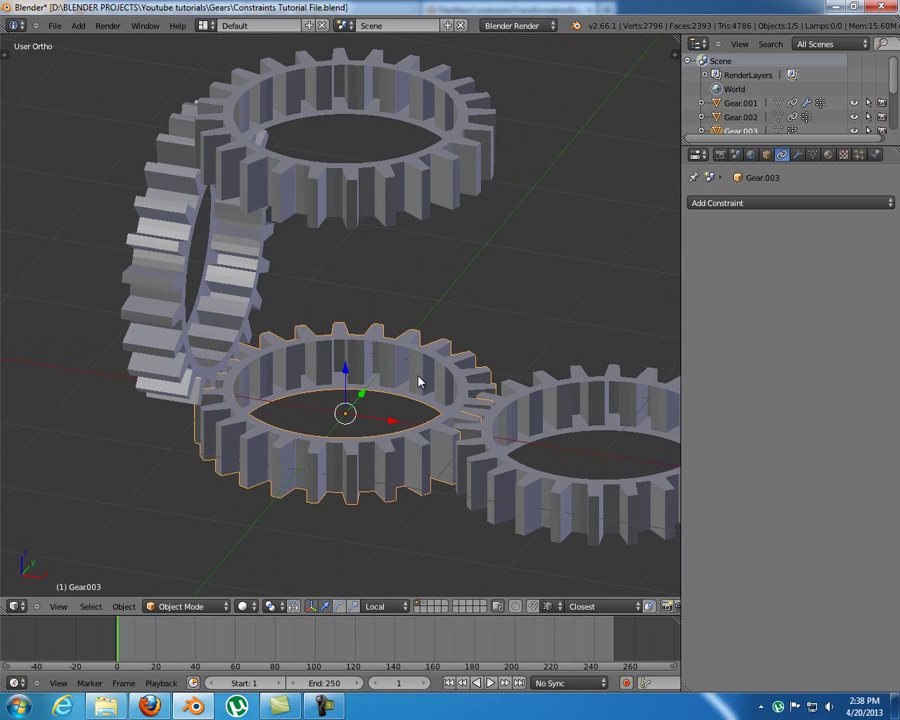
{"action": "left_click", "coordinate": [704, 202]}
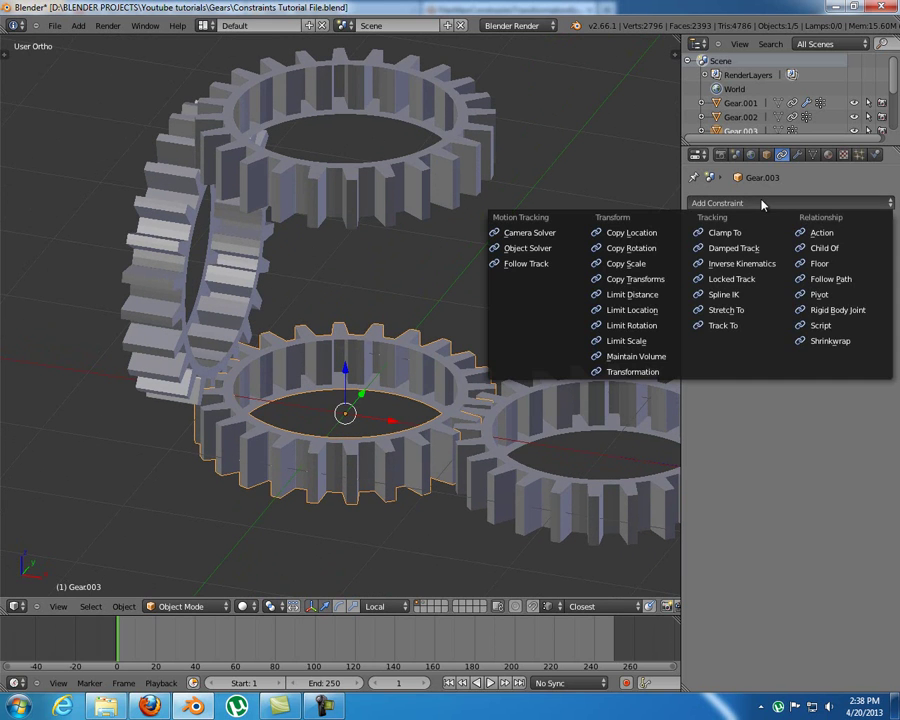
{"action": "left_click", "coordinate": [645, 249]}
{"action": "middle_click_drag", "start_coordinate": [587, 291], "coordinate": [524, 287], "text": "shift"}
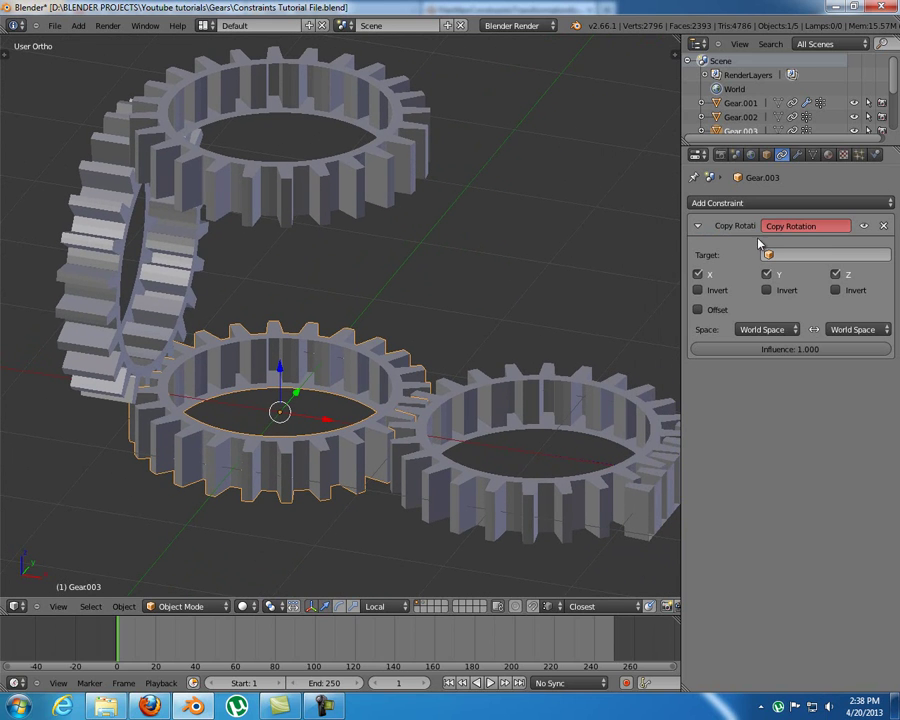
{"action": "left_click", "coordinate": [815, 255]}
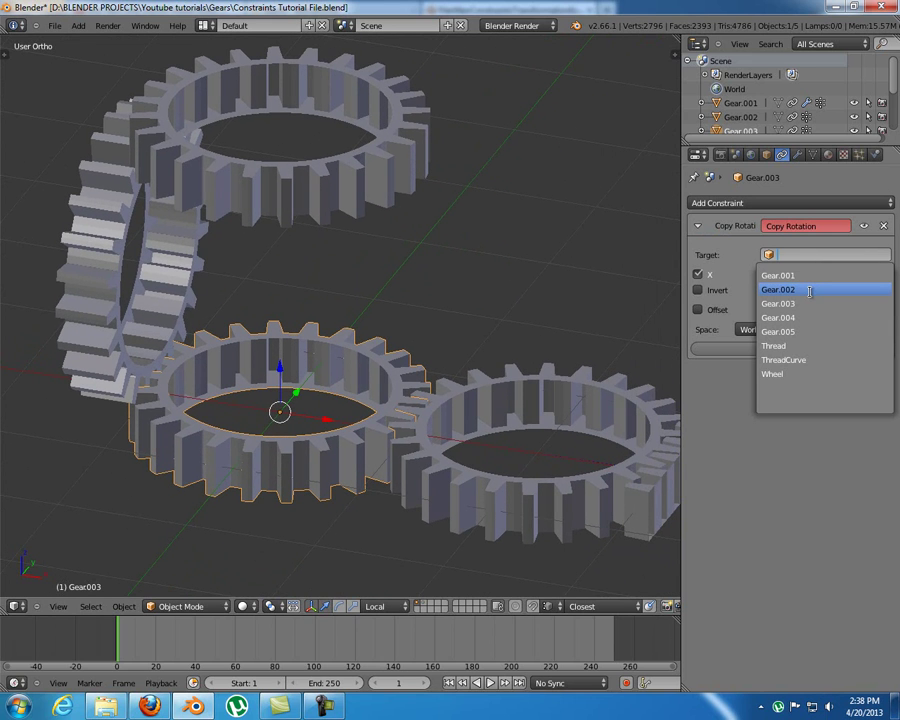
{"action": "left_click", "coordinate": [810, 290]}
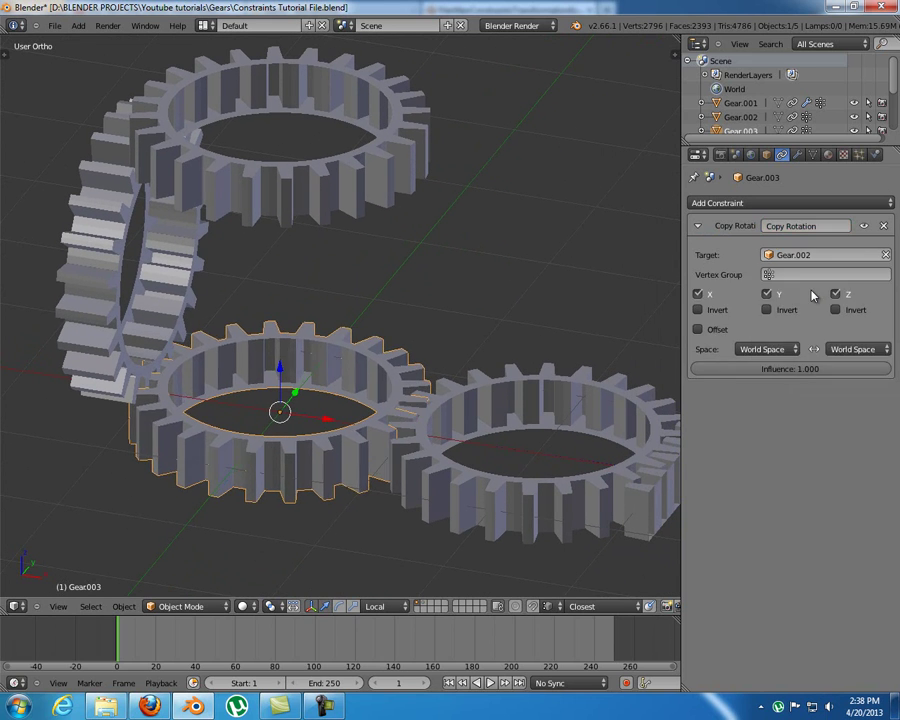
Step: Try moving Gear.002 freely to check its link to Gear.003, cancelling the move
{"action": "right_click", "coordinate": [508, 469]}
{"action": "key", "text": "g"}
{"action": "right_click", "coordinate": [590, 338]}
{"action": "middle_click_drag", "start_coordinate": [591, 338], "coordinate": [566, 327]}
Step: Restrict Gear.003's Copy Rotation constraint to the Z axis by disabling X and Y
{"action": "right_click", "coordinate": [402, 478]}
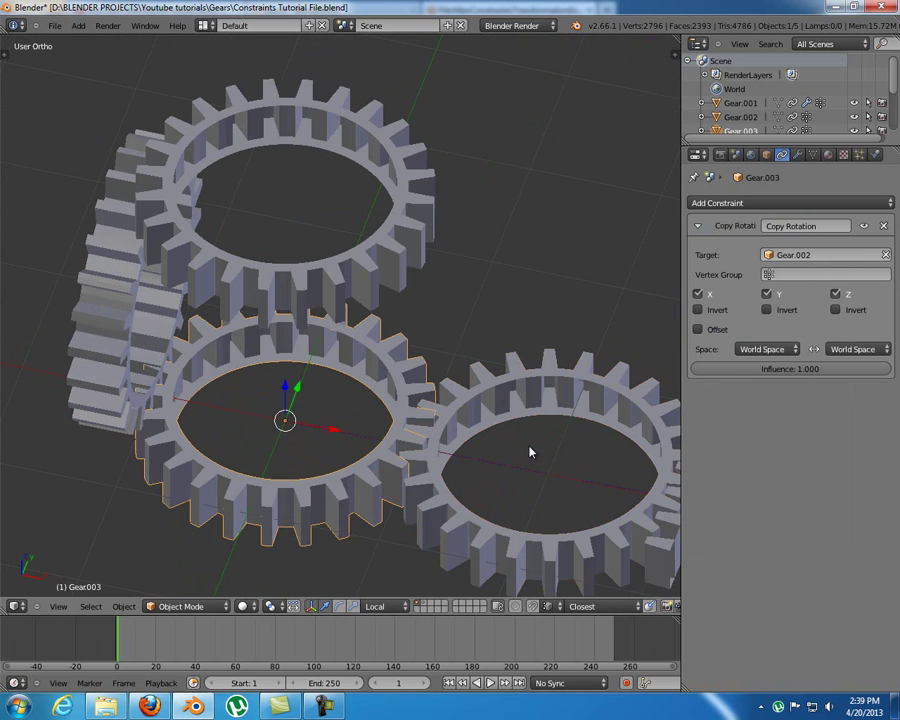
{"action": "middle_click_drag", "start_coordinate": [402, 478], "coordinate": [488, 365]}
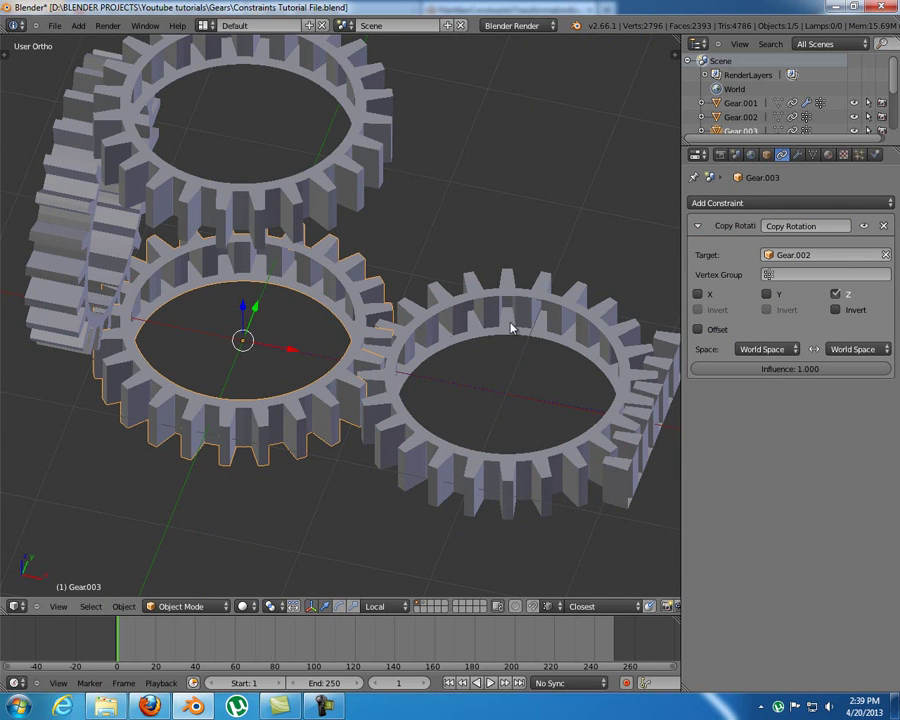
{"action": "middle_click_drag", "start_coordinate": [465, 325], "coordinate": [428, 320]}
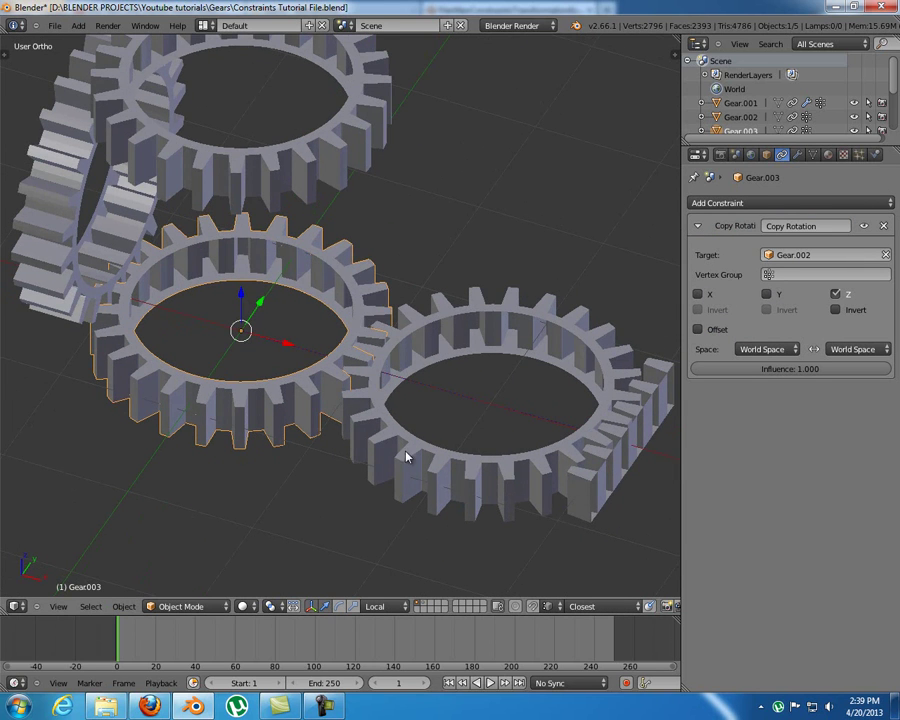
Step: Slide the rack along its local Y axis to compare the gears' rotation directions, cancelling the move
{"action": "right_click", "coordinate": [628, 417]}
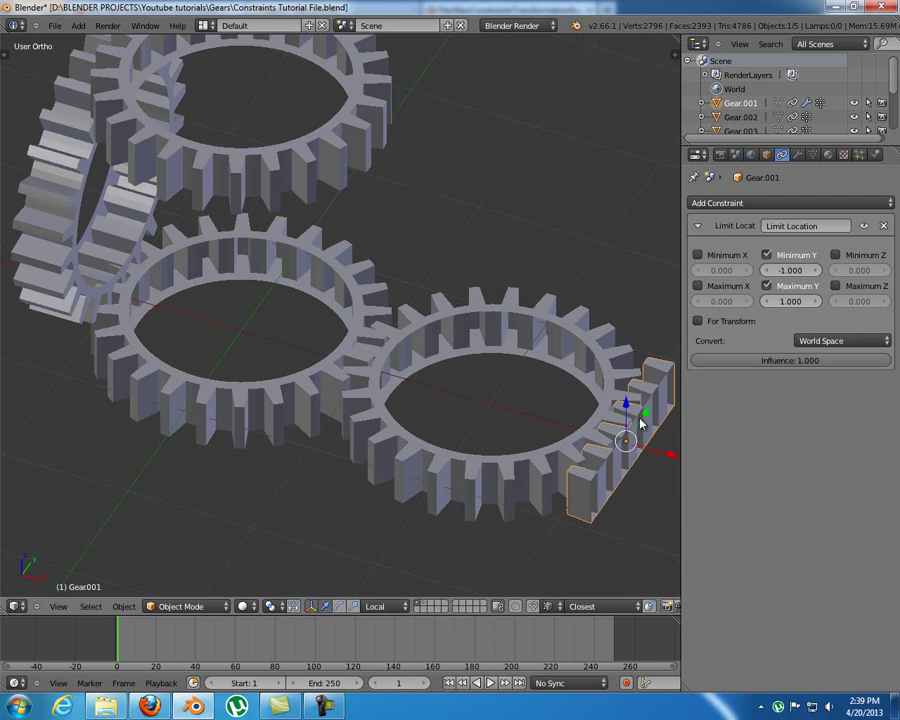
{"action": "key", "text": "g"}
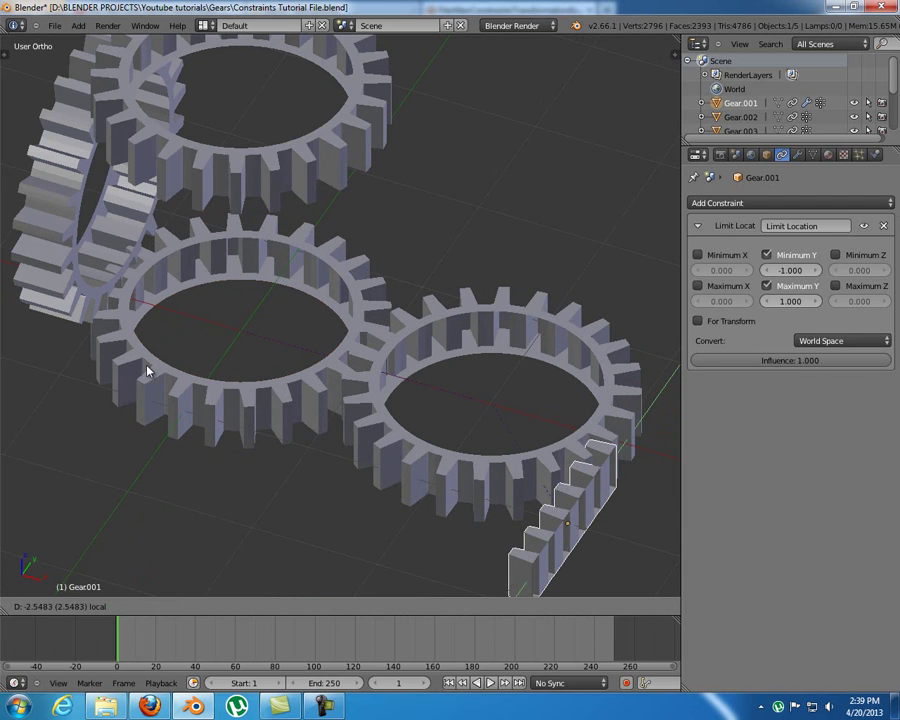
{"action": "right_click", "coordinate": [117, 371]}
Step: Invert the Z rotation in Gear.003's Copy Rotation constraint
{"action": "right_click", "coordinate": [255, 387]}
{"action": "middle_click_drag", "start_coordinate": [335, 419], "coordinate": [338, 425]}
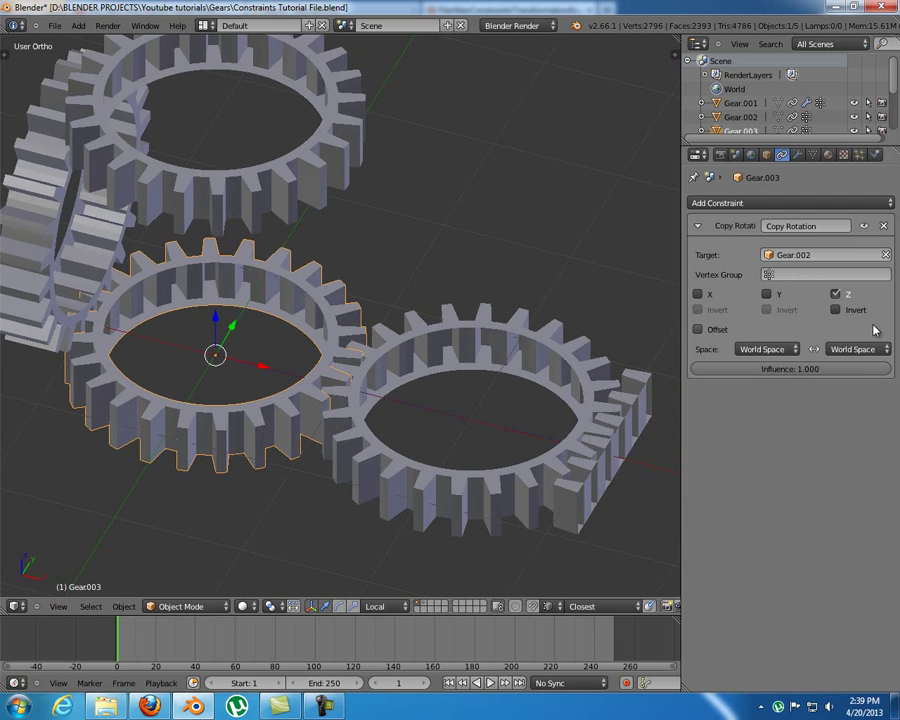
{"action": "left_click", "coordinate": [836, 311]}
Step: Test the inverted rotation by sliding the rack along its local Y axis
{"action": "mouse_move", "coordinate": [454, 416]}
{"action": "middle_mouse_down"}
{"action": "mouse_move", "coordinate": [255, 404]}
{"action": "mouse_move", "coordinate": [456, 411]}
{"action": "middle_mouse_up"}
{"action": "right_click", "coordinate": [528, 410]}
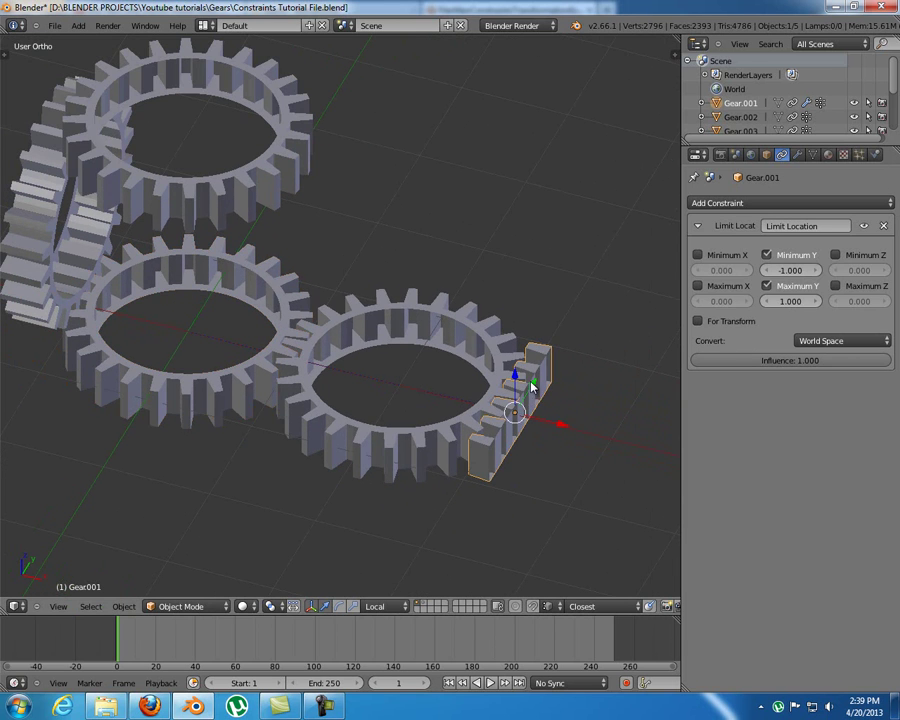
{"action": "key", "text": "g"}
{"action": "key", "text": "y"}
{"action": "key", "text": "y"}
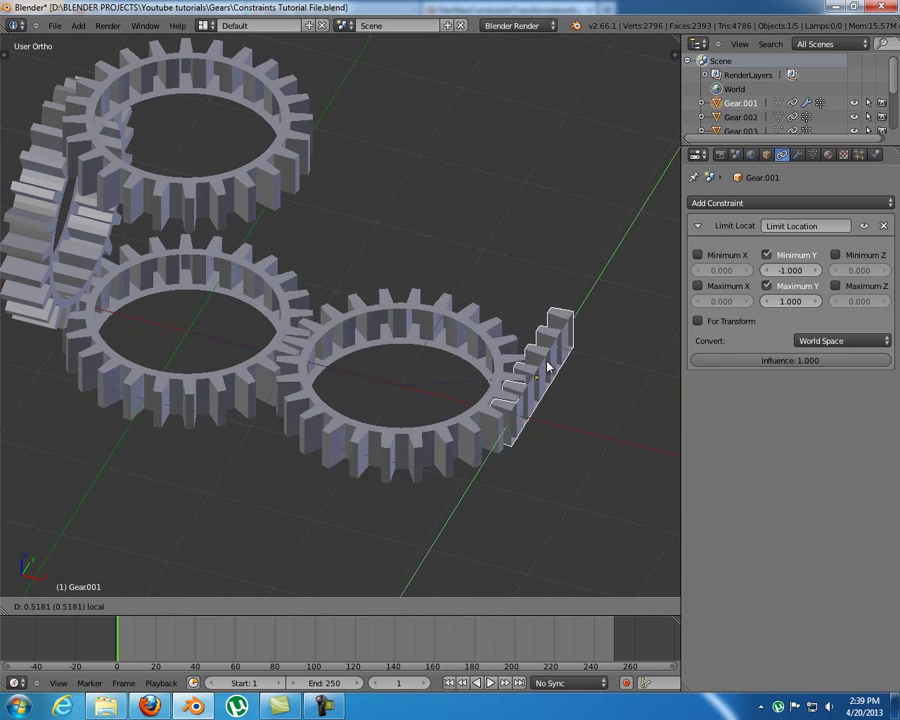
{"action": "left_click", "coordinate": [534, 398]}
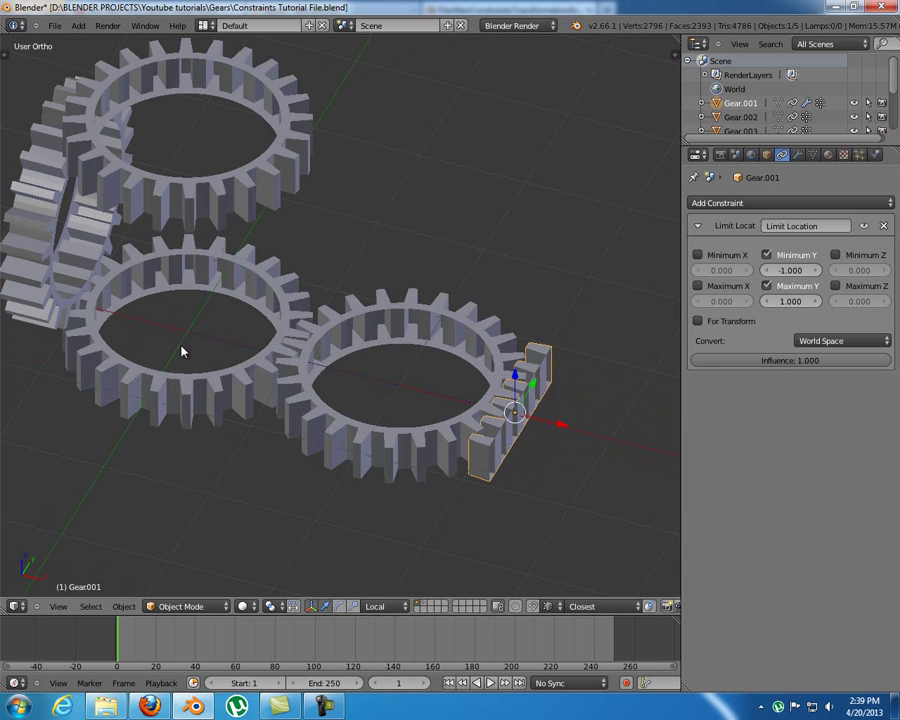
Step: Review Gear.003's Copy Rotation settings and the list of constraints available to add
{"action": "middle_click_drag", "start_coordinate": [276, 365], "coordinate": [267, 438]}
{"action": "right_click", "coordinate": [267, 438]}
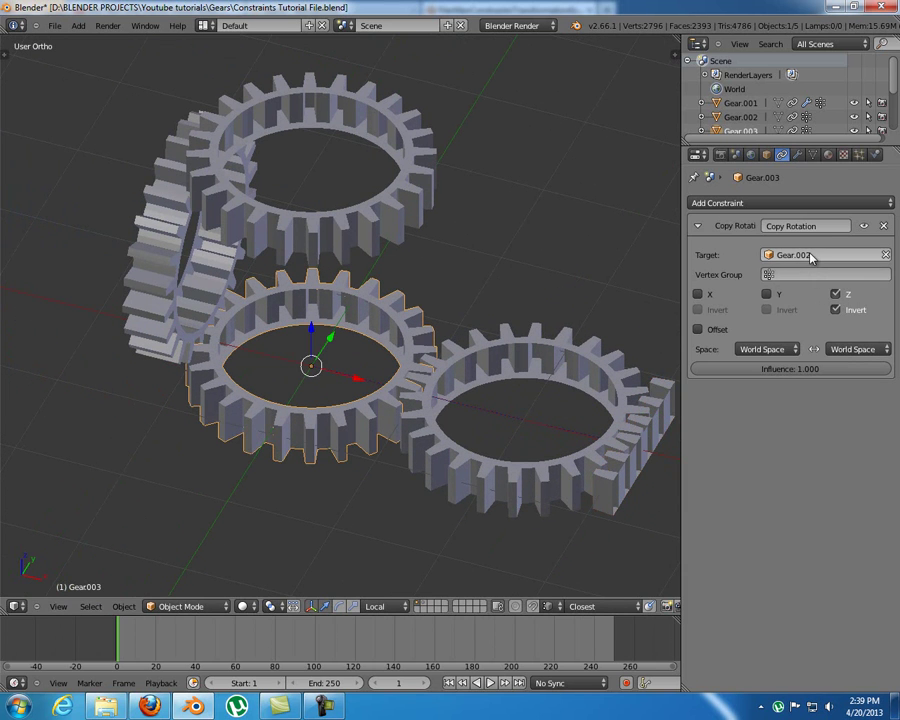
{"action": "left_click", "coordinate": [793, 204]}
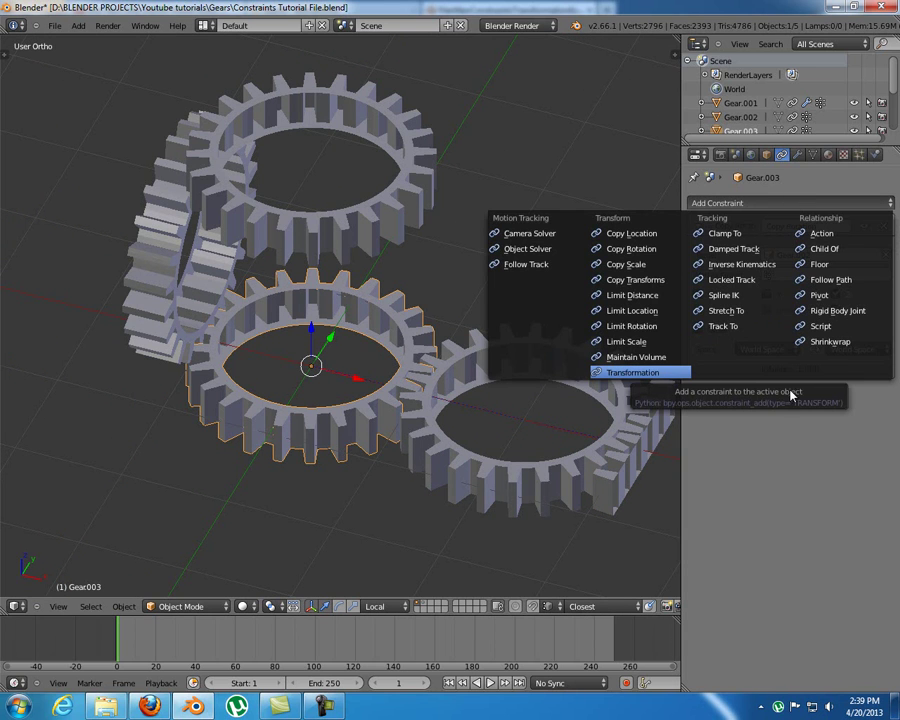
{"action": "key", "text": "Escape"}
Step: Add a Copy Rotation constraint to the upright Gear.004 with Gear.003 as its target
{"action": "middle_click_drag", "start_coordinate": [309, 271], "coordinate": [305, 214]}
{"action": "right_click", "coordinate": [229, 251]}
{"action": "middle_click_drag", "start_coordinate": [361, 169], "coordinate": [387, 211], "text": "shift"}
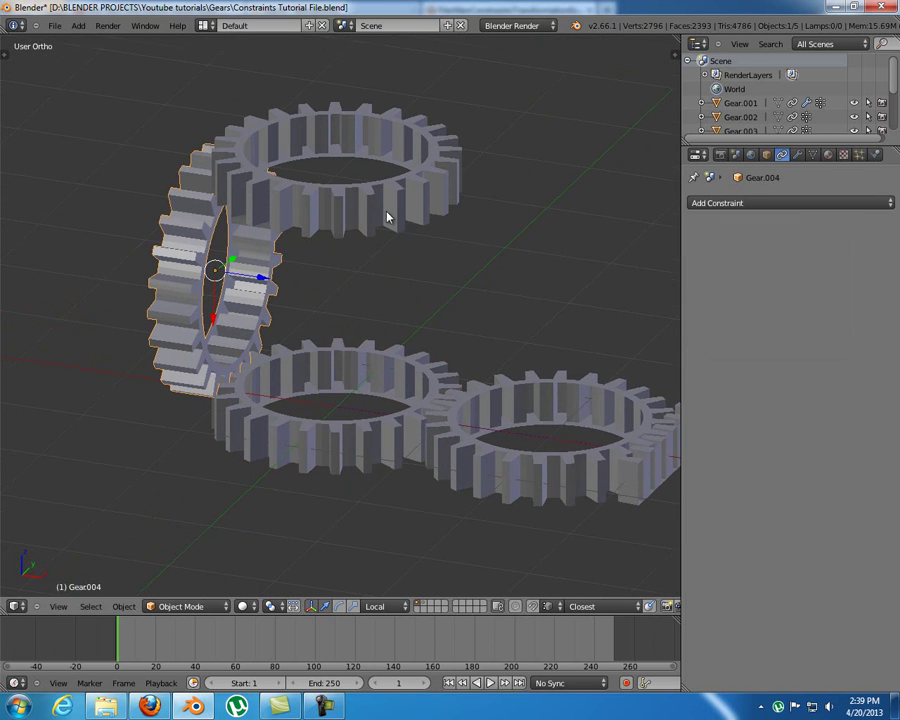
{"action": "left_click", "coordinate": [795, 203]}
{"action": "left_click", "coordinate": [670, 249]}
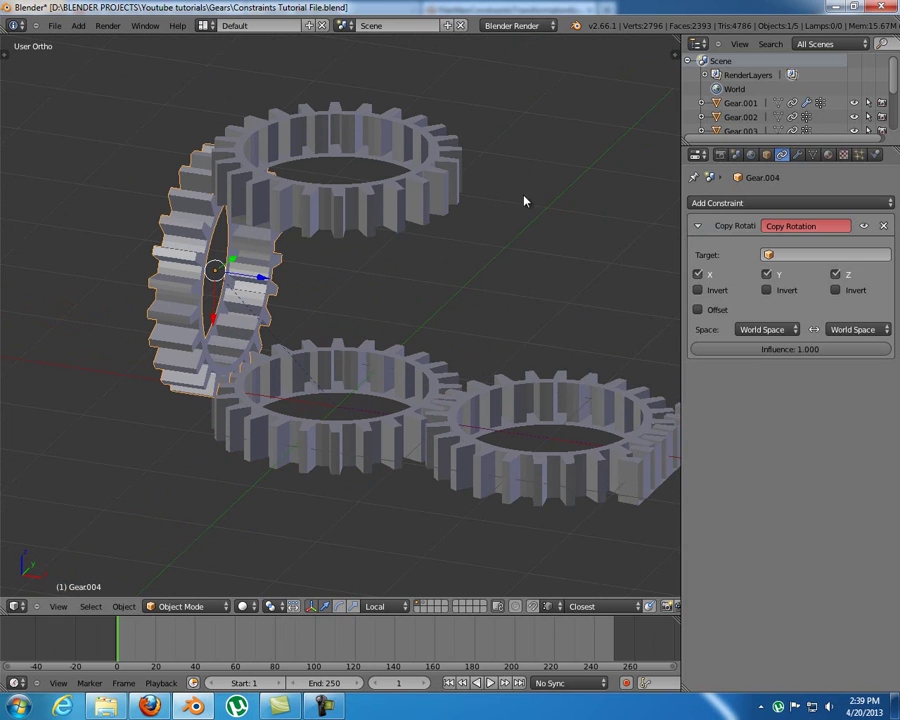
{"action": "middle_click_drag", "start_coordinate": [532, 201], "coordinate": [474, 195]}
{"action": "left_click", "coordinate": [800, 255]}
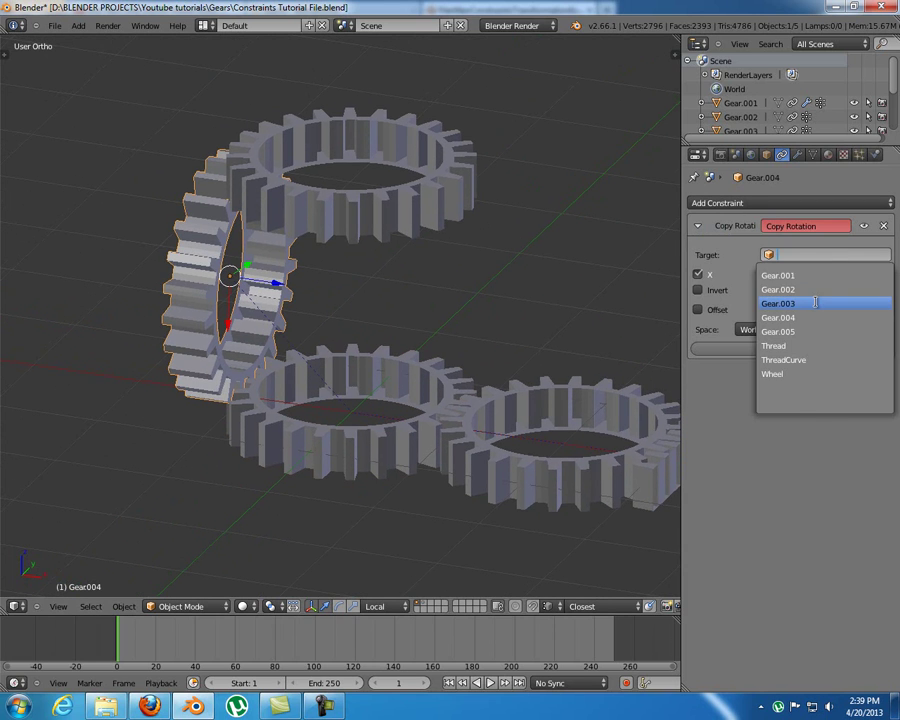
{"action": "left_click", "coordinate": [817, 303]}
Step: Compare Gear.003 with Gear.004, and disable the X, Y and Z axes in Gear.004's Copy Rotation constraint
{"action": "right_click", "coordinate": [342, 440]}
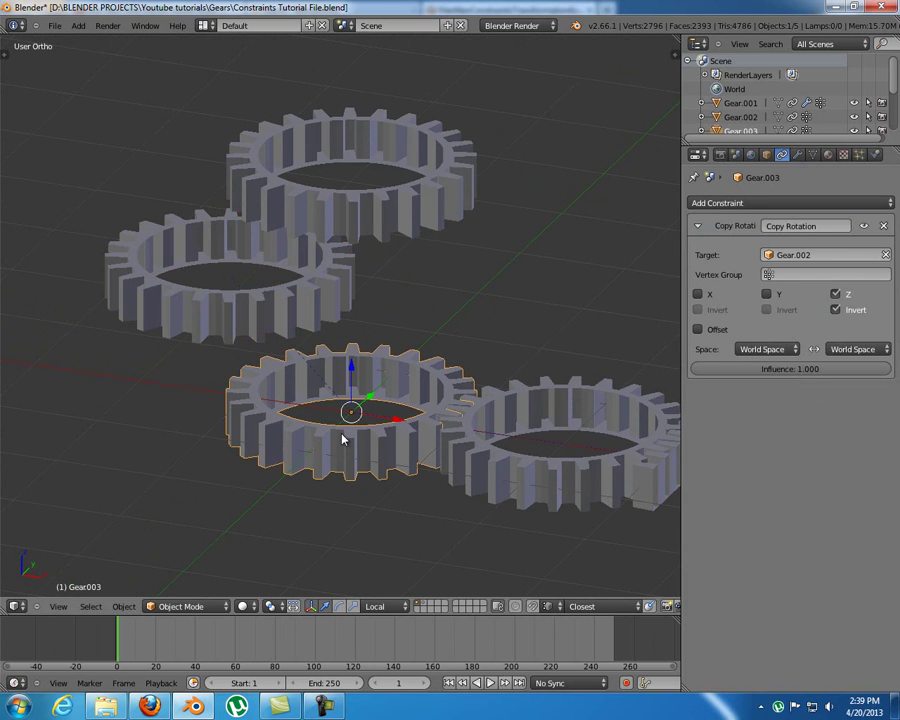
{"action": "right_click", "coordinate": [297, 301]}
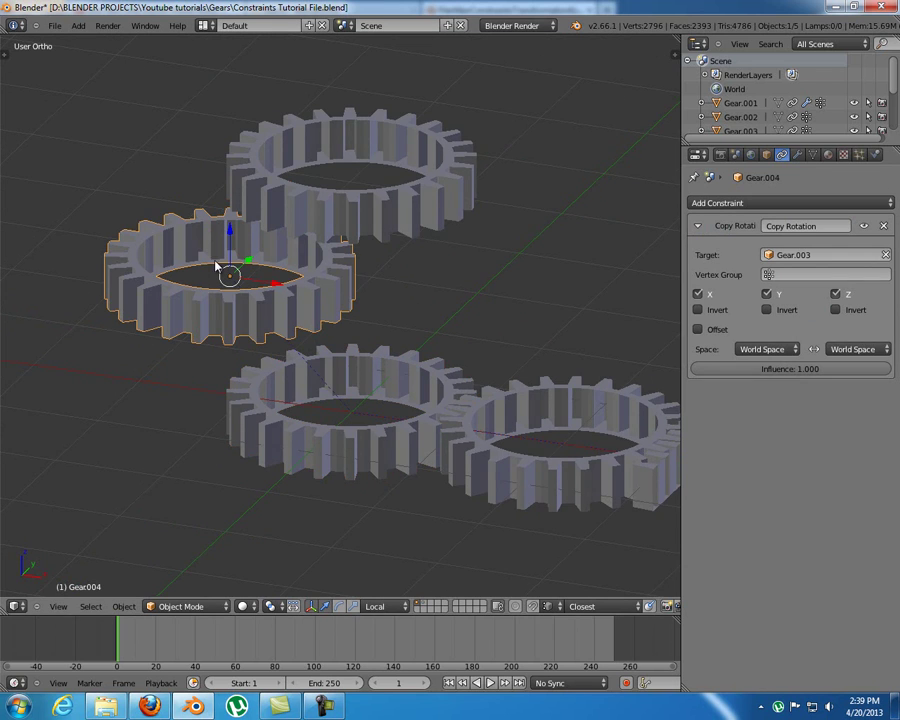
{"action": "middle_click_drag", "start_coordinate": [282, 270], "coordinate": [298, 283]}
{"action": "scroll", "coordinate": [312, 303], "scroll_direction": "up", "scroll_amount": 1}
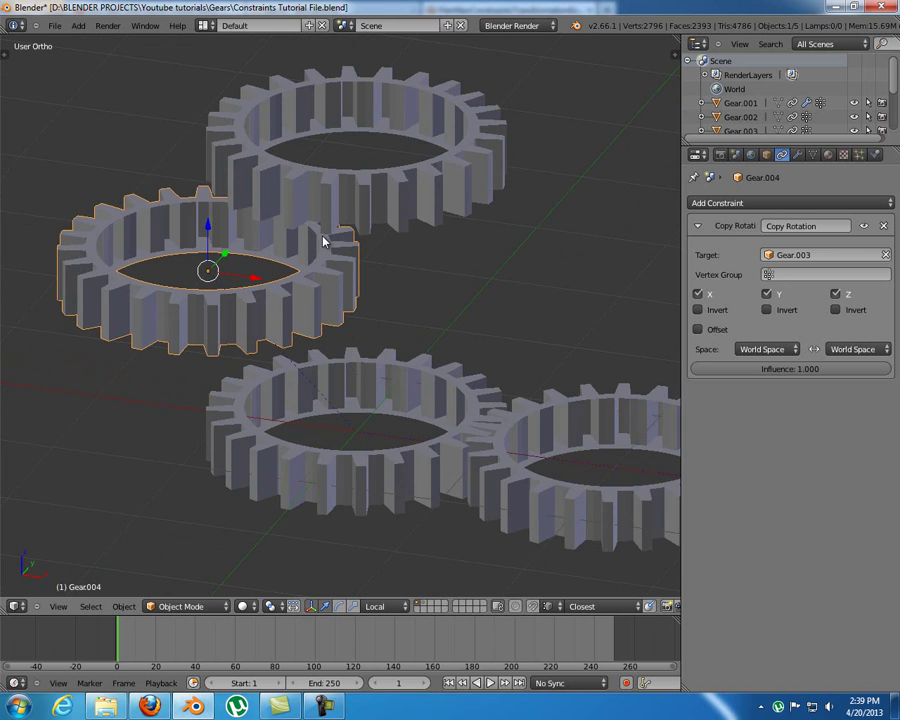
{"action": "left_click", "coordinate": [697, 293]}
{"action": "left_click", "coordinate": [766, 294]}
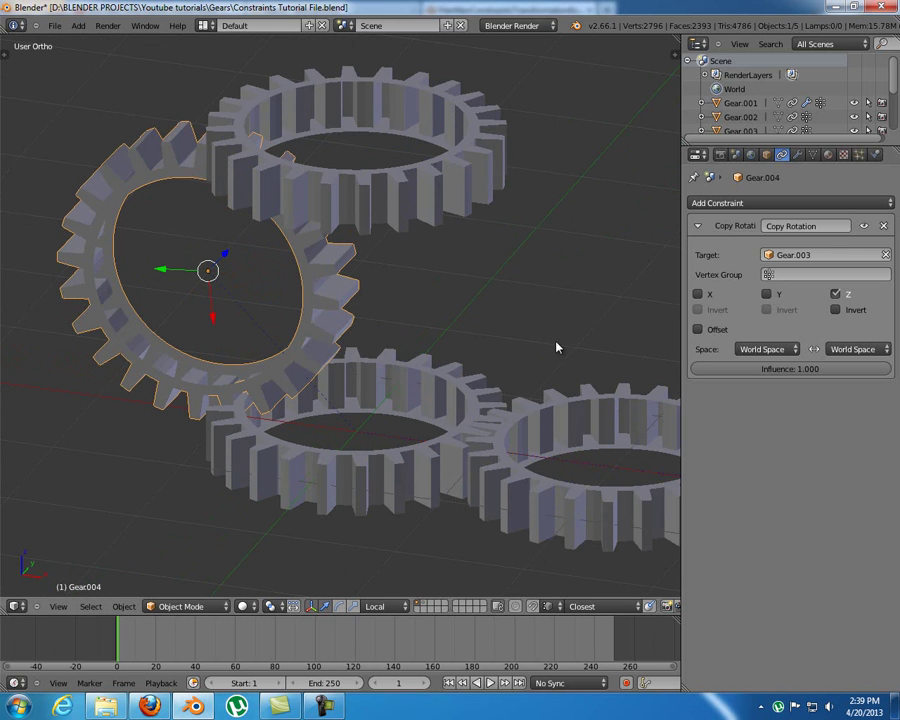
{"action": "left_click", "coordinate": [836, 294]}
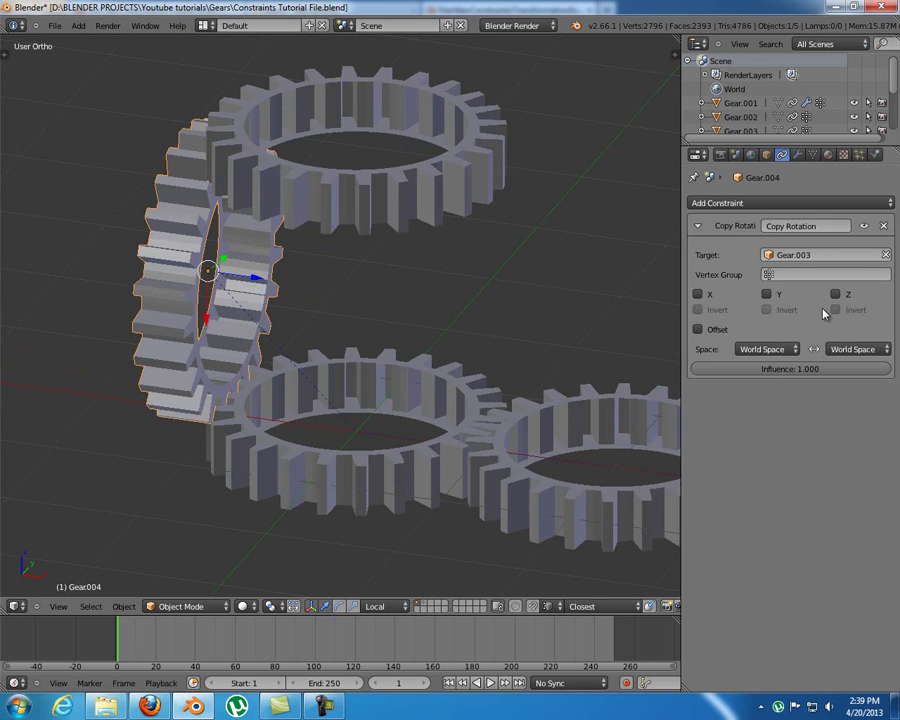
Step: Examine how the local axes of Gear.003 and the upright Gear.004 are oriented relative to each other
{"action": "mouse_move", "coordinate": [311, 277]}
{"action": "middle_mouse_down"}
{"action": "mouse_move", "coordinate": [291, 287]}
{"action": "mouse_move", "coordinate": [303, 288]}
{"action": "middle_mouse_up"}
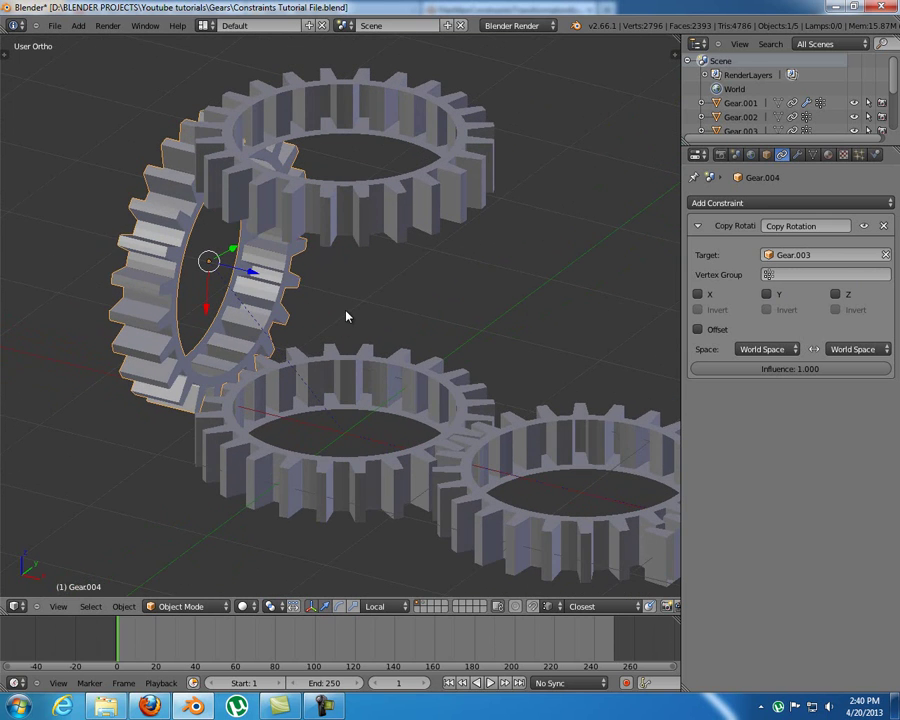
{"action": "right_click", "coordinate": [345, 362]}
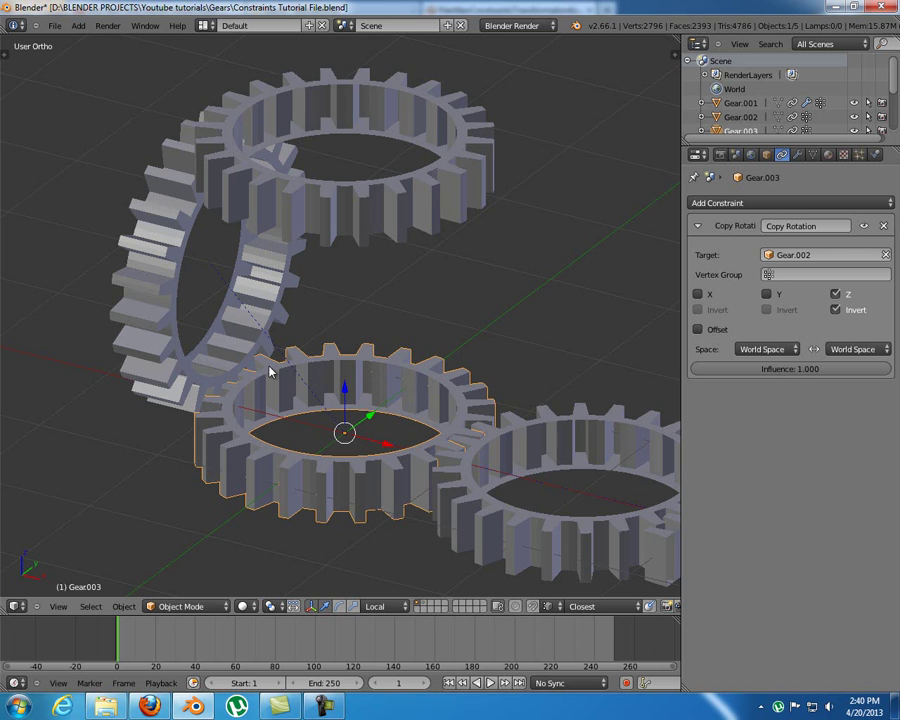
{"action": "middle_click_drag", "start_coordinate": [259, 430], "coordinate": [235, 393]}
{"action": "right_click", "coordinate": [191, 351]}
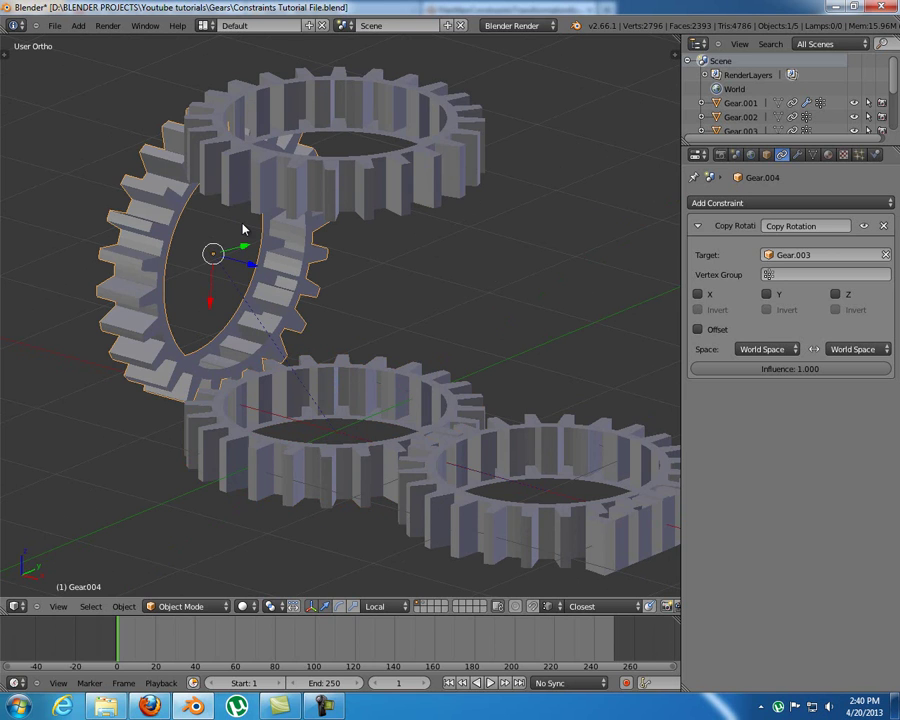
{"action": "middle_click_drag", "start_coordinate": [155, 245], "coordinate": [160, 248]}
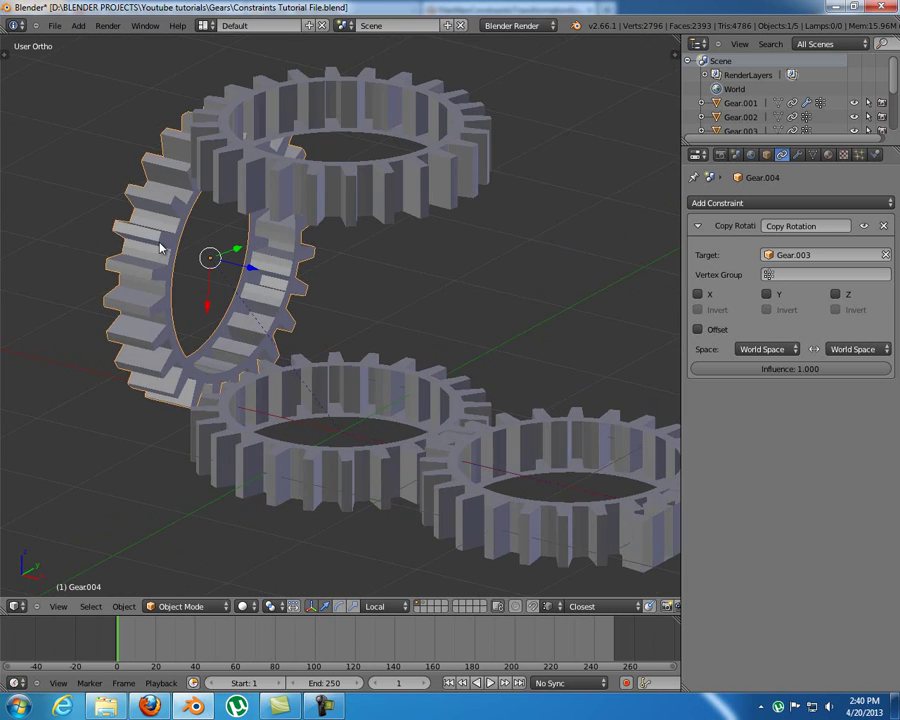
Step: Set the owner space of Gear.004's Copy Rotation to Local Space and try moving the gear, cancelling the move
{"action": "left_click", "coordinate": [851, 350]}
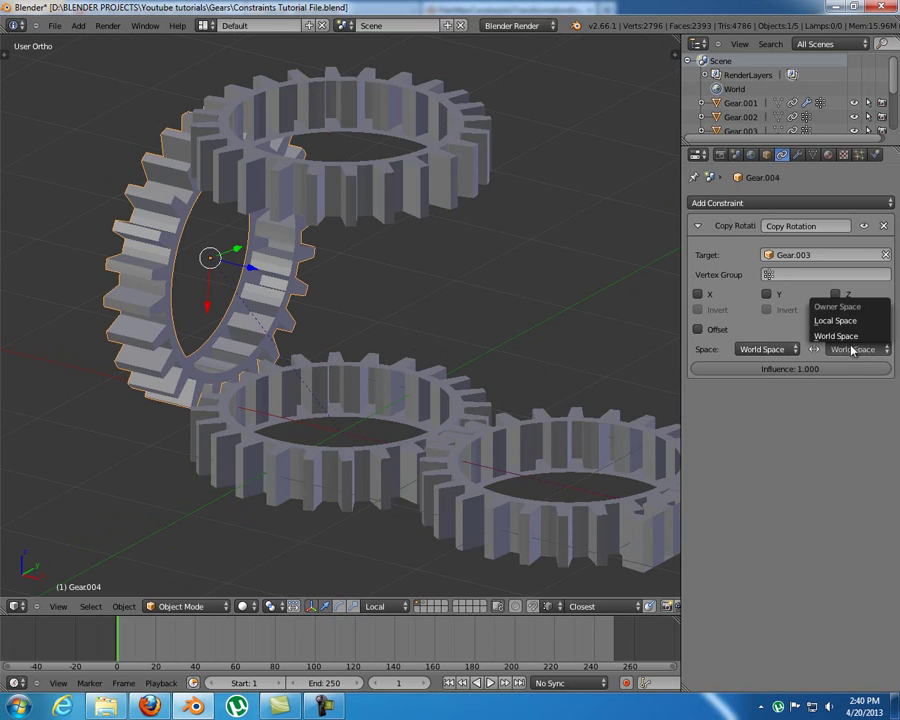
{"action": "left_click", "coordinate": [846, 321]}
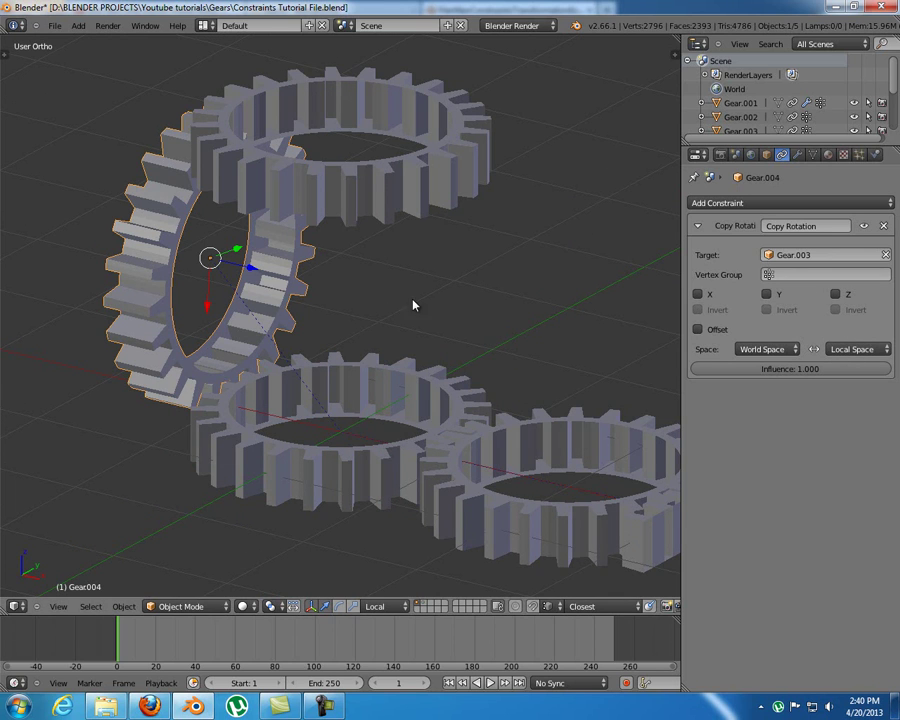
{"action": "key", "text": "g"}
{"action": "right_click", "coordinate": [251, 285]}
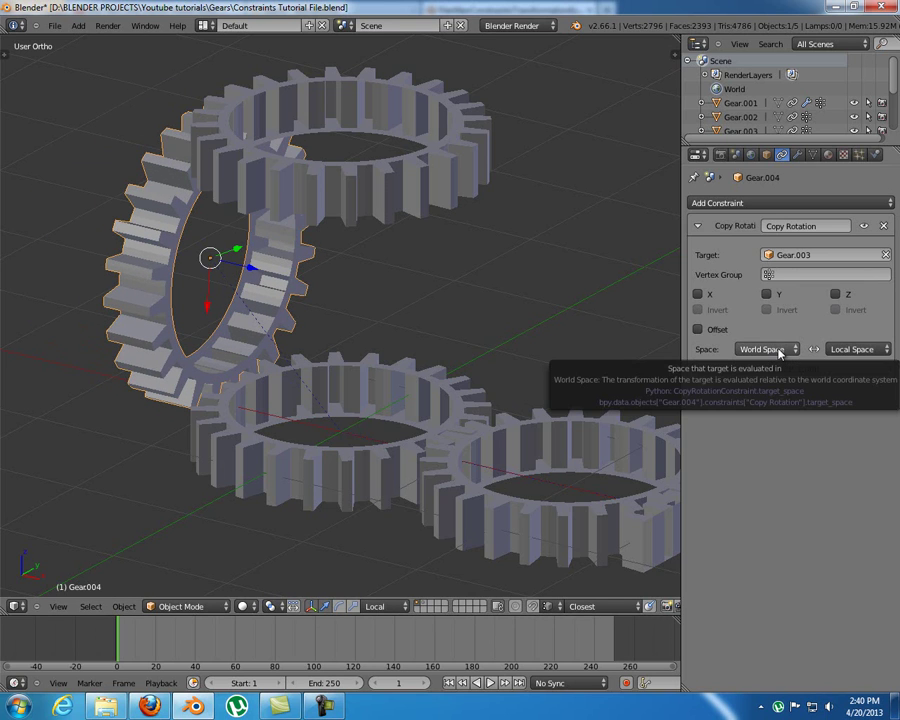
Step: Check the target space choices of Gear.004's Copy Rotation and try moving its target Gear.003, cancelling the move
{"action": "left_click", "coordinate": [781, 349]}
{"action": "right_click", "coordinate": [283, 467]}
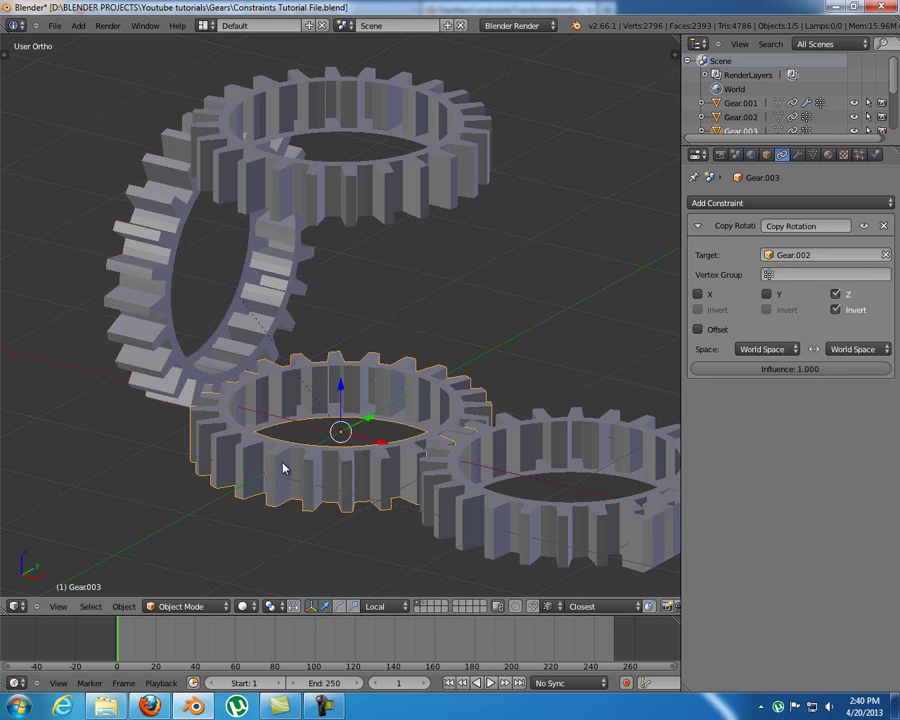
{"action": "key", "text": "g"}
{"action": "right_click", "coordinate": [322, 408]}
{"action": "right_click", "coordinate": [221, 354]}
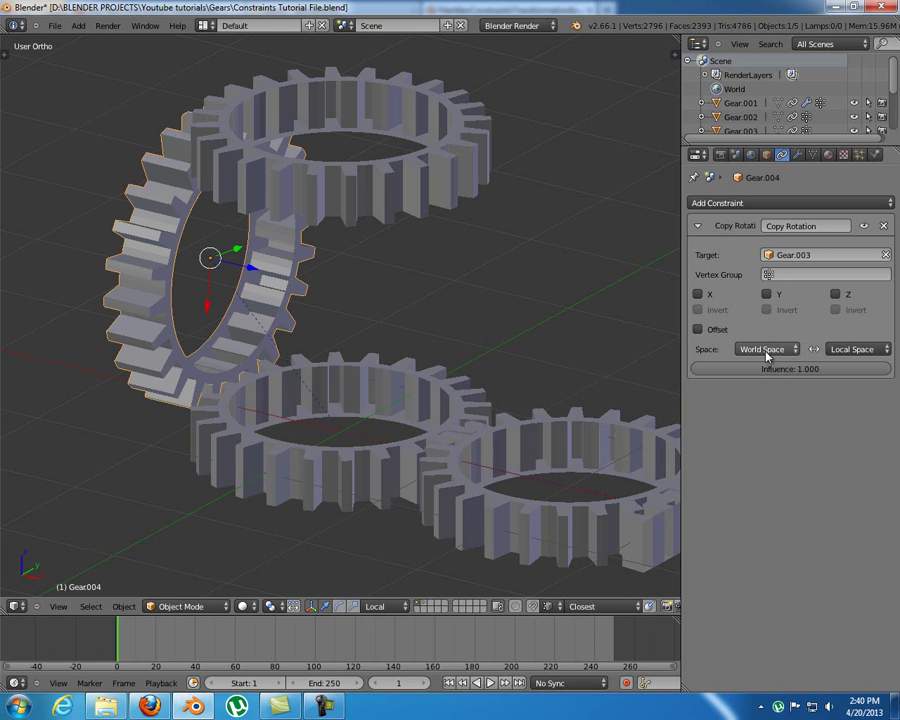
Step: Try rotating Gear.003 and moving Gear.004 to test their link with all axes disabled, cancelling each transform
{"action": "right_click", "coordinate": [296, 455]}
{"action": "key", "text": "r"}
{"action": "right_click", "coordinate": [286, 406]}
{"action": "right_click", "coordinate": [216, 372]}
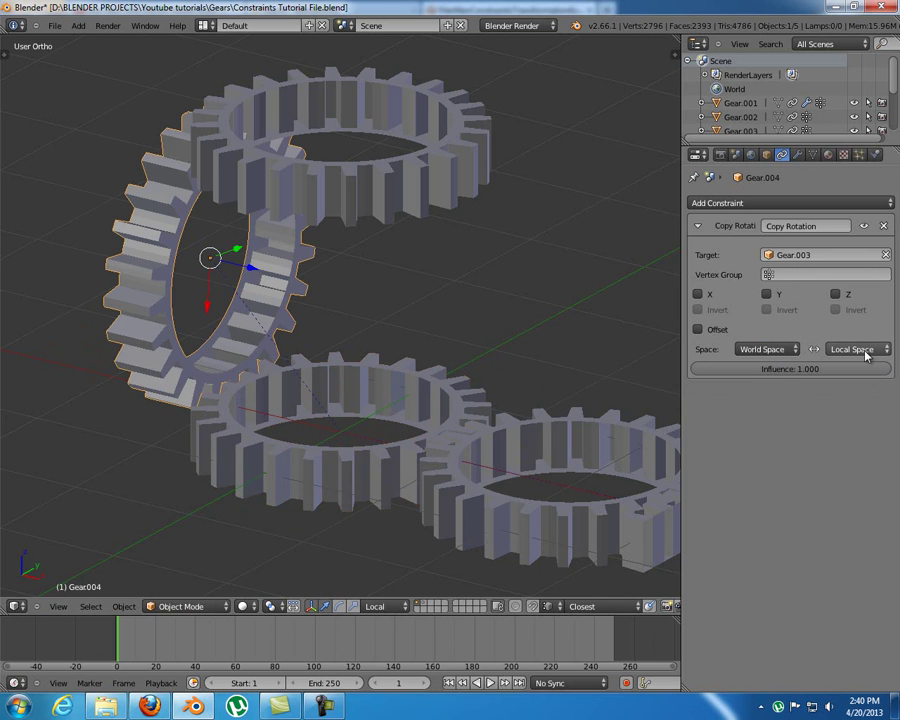
{"action": "key", "text": "g"}
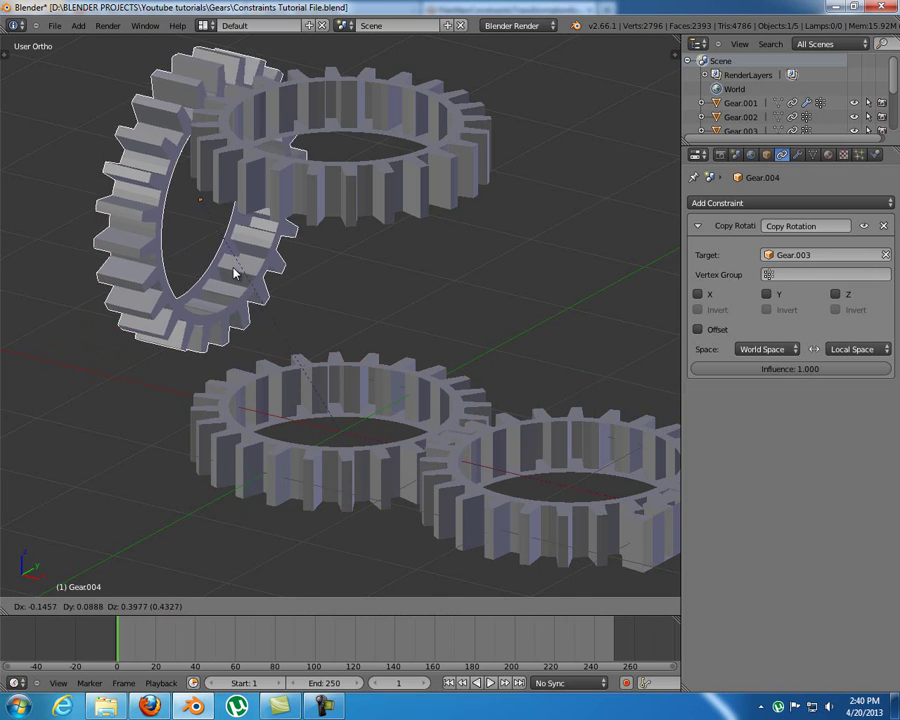
{"action": "right_click", "coordinate": [258, 297]}
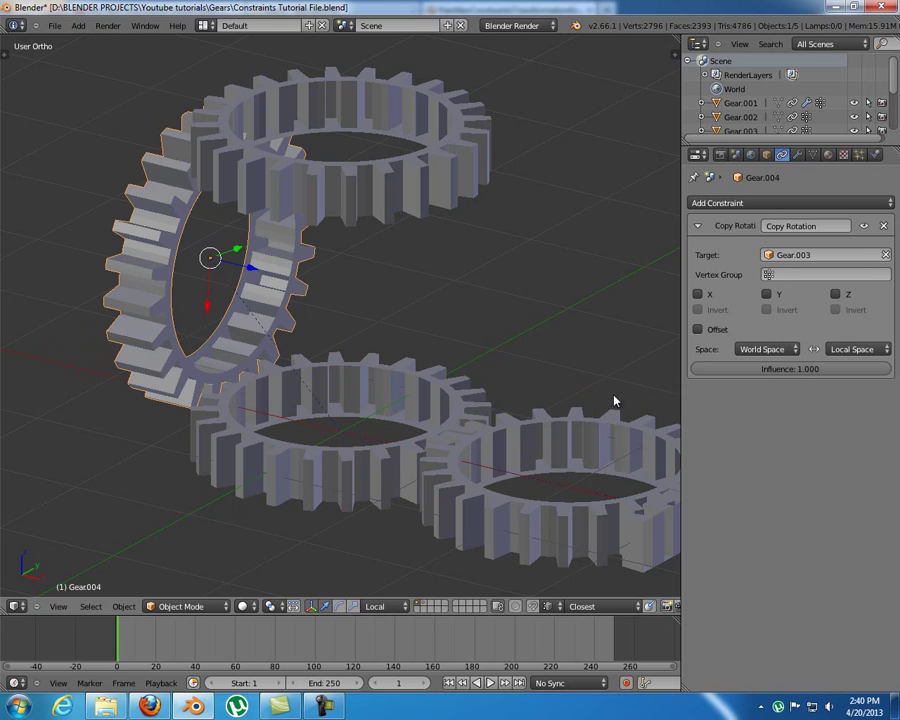
Step: Enable the Z axis in Gear.004's Copy Rotation constraint and try sliding the rack, cancelling the move
{"action": "left_click", "coordinate": [836, 295]}
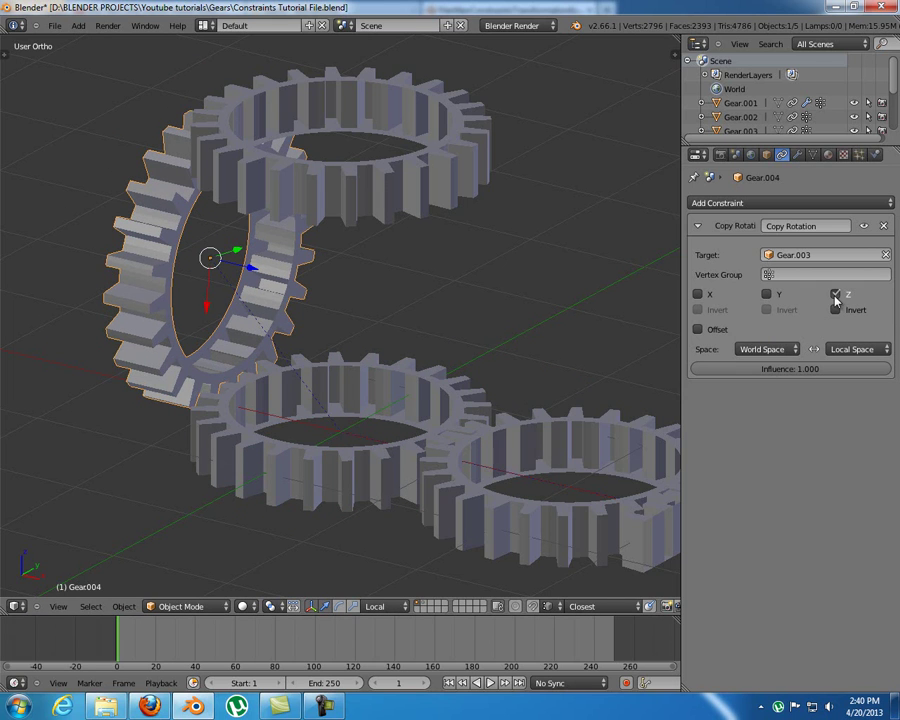
{"action": "middle_click_drag", "start_coordinate": [595, 502], "coordinate": [565, 490], "text": "shift"}
{"action": "right_click", "coordinate": [630, 512]}
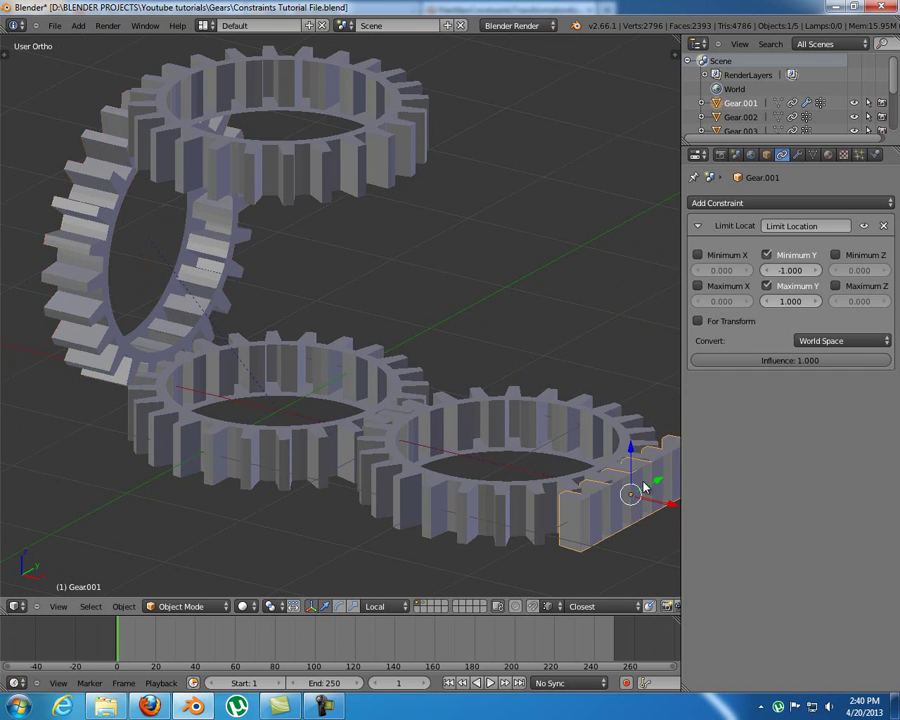
{"action": "key", "text": "g"}
{"action": "right_click", "coordinate": [634, 495]}
Step: Invert the Z axis in Gear.004's Copy Rotation constraint and test it by sliding the rack, cancelling the move
{"action": "right_click", "coordinate": [114, 320]}
{"action": "left_click", "coordinate": [836, 310]}
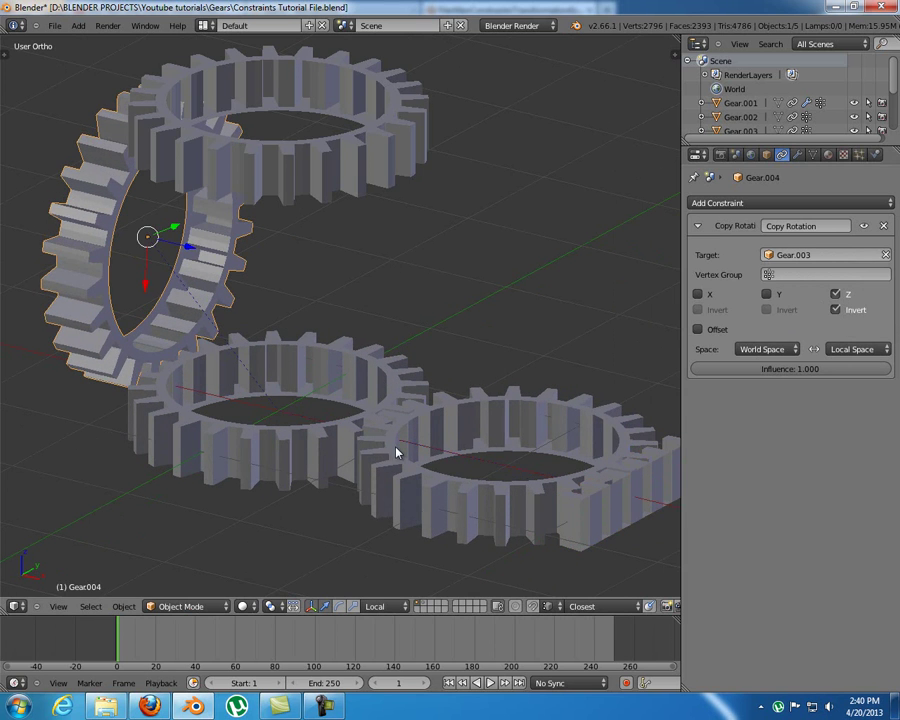
{"action": "middle_click_drag", "start_coordinate": [513, 459], "coordinate": [460, 465], "text": "shift"}
{"action": "scroll", "coordinate": [342, 460], "scroll_direction": "down", "scroll_amount": 1}
{"action": "right_click", "coordinate": [546, 464]}
{"action": "key", "text": "g"}
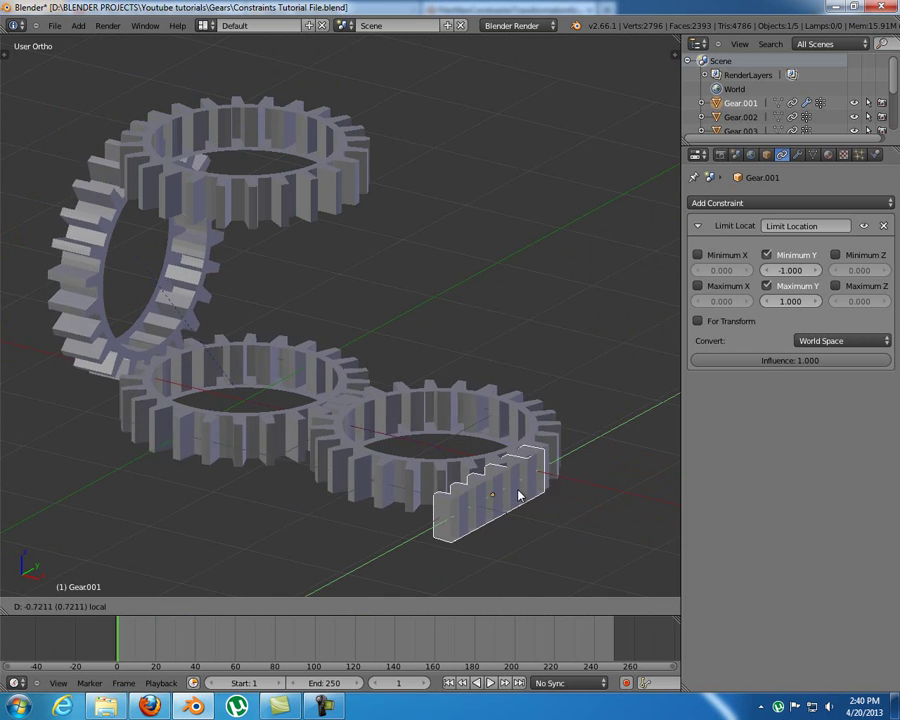
{"action": "right_click", "coordinate": [585, 441]}
Step: Add a Copy Rotation constraint to the upper gear, Gear.005, with Gear.004 as its target
{"action": "middle_click_drag", "start_coordinate": [211, 406], "coordinate": [276, 476], "text": "shift"}
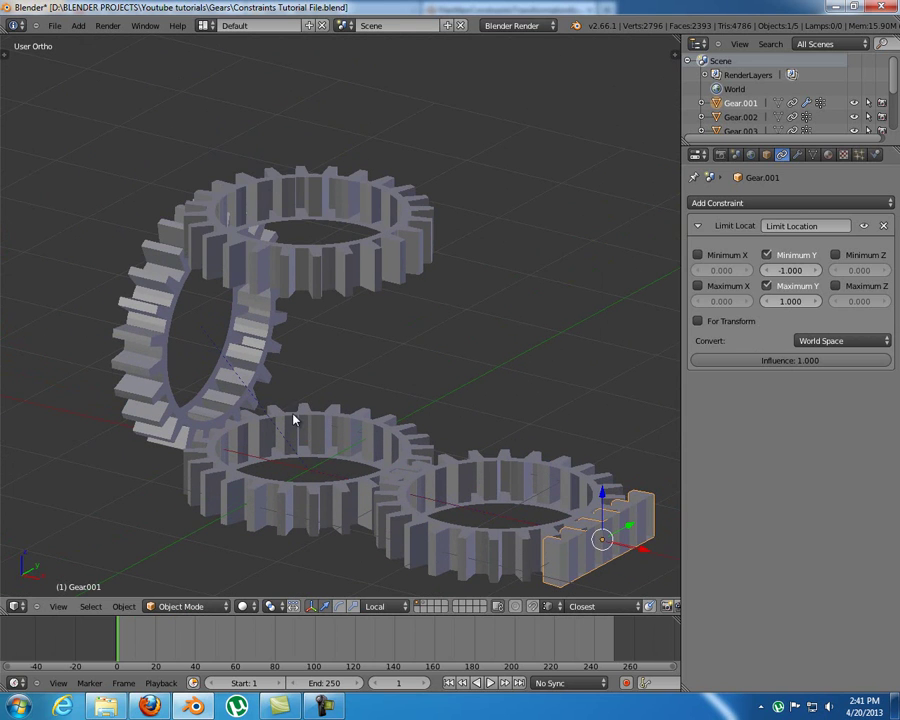
{"action": "right_click", "coordinate": [359, 248]}
{"action": "middle_click_drag", "start_coordinate": [388, 237], "coordinate": [402, 276], "text": "shift"}
{"action": "left_click", "coordinate": [788, 204]}
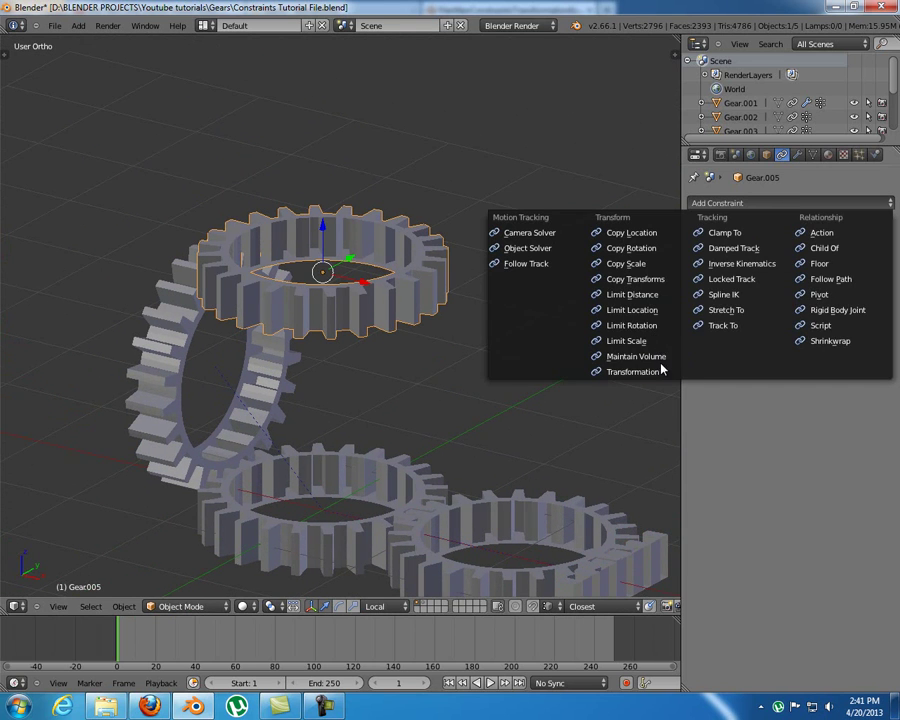
{"action": "left_click", "coordinate": [595, 254]}
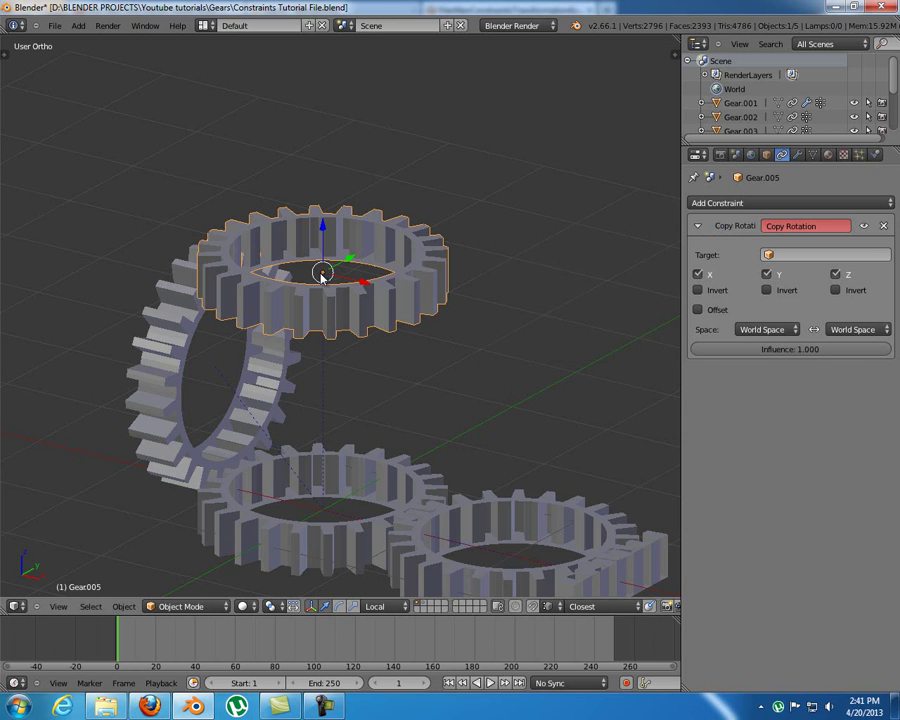
{"action": "middle_click_drag", "start_coordinate": [420, 285], "coordinate": [368, 279]}
{"action": "left_click", "coordinate": [815, 255]}
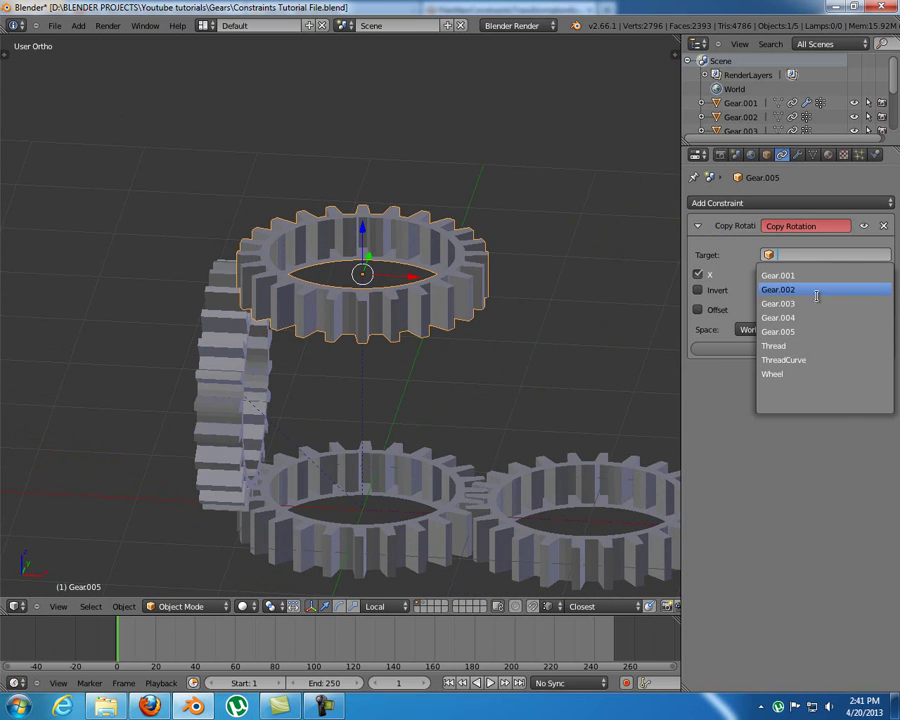
{"action": "left_click", "coordinate": [815, 255]}
{"action": "left_click", "coordinate": [778, 317]}
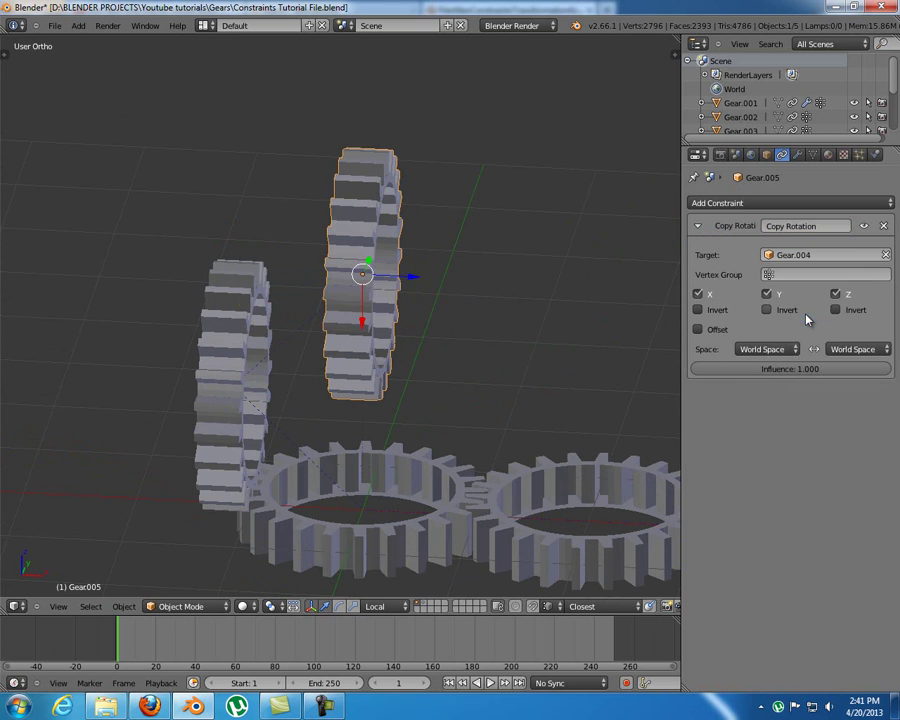
Step: Try moving Gear.004, cancelling the move, and compare the local axes of Gear.003, Gear.004 and Gear.005
{"action": "right_click", "coordinate": [203, 371]}
{"action": "key", "text": "g"}
{"action": "right_click", "coordinate": [305, 315]}
{"action": "mouse_move", "coordinate": [319, 308]}
{"action": "middle_mouse_down"}
{"action": "mouse_move", "coordinate": [342, 304]}
{"action": "mouse_move", "coordinate": [317, 315]}
{"action": "middle_mouse_up"}
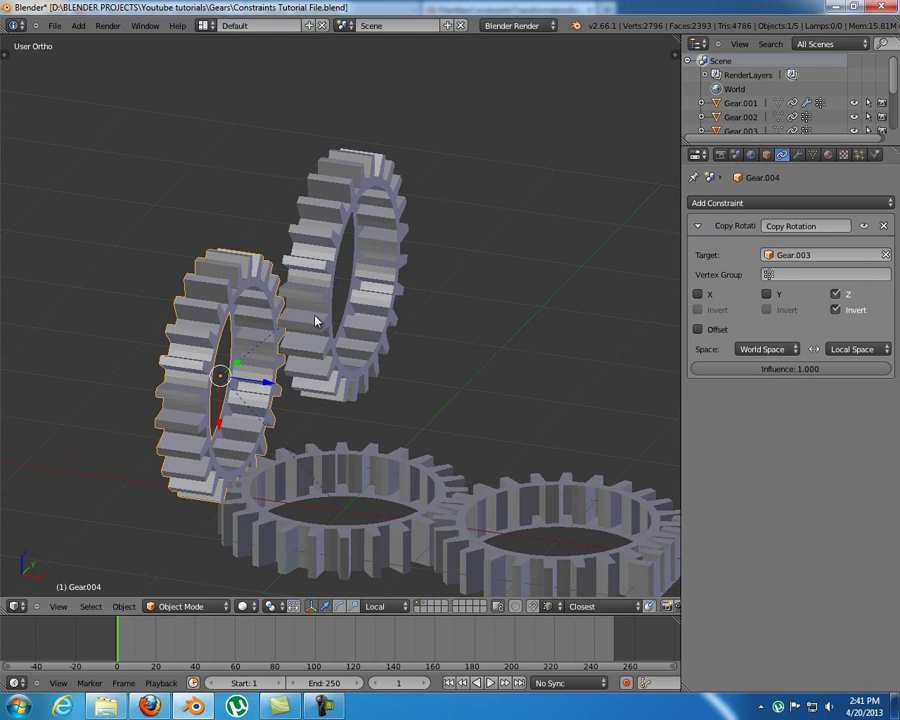
{"action": "right_click", "coordinate": [298, 518]}
{"action": "right_click", "coordinate": [212, 377]}
{"action": "right_click", "coordinate": [311, 328]}
Step: Disable the X, Y and Z axes in Gear.005's Copy Rotation constraint
{"action": "mouse_move", "coordinate": [336, 300]}
{"action": "middle_mouse_down"}
{"action": "mouse_move", "coordinate": [322, 295]}
{"action": "mouse_move", "coordinate": [328, 289]}
{"action": "middle_mouse_up"}
{"action": "left_click", "coordinate": [766, 294]}
{"action": "left_click", "coordinate": [717, 295]}
{"action": "left_click", "coordinate": [866, 296]}
{"action": "middle_click_drag", "start_coordinate": [376, 384], "coordinate": [360, 356]}
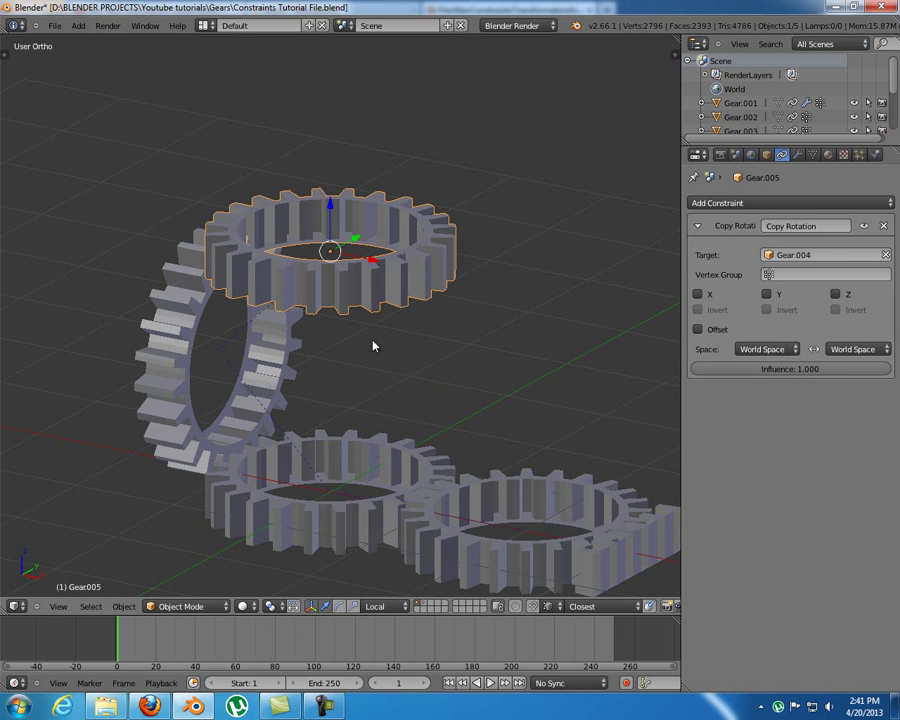
Step: Set the target space of Gear.005's Copy Rotation to Local Space and try moving the gear, cancelling the move
{"action": "left_click", "coordinate": [766, 349]}
{"action": "left_click", "coordinate": [776, 321]}
{"action": "key", "text": "g"}
{"action": "right_click", "coordinate": [420, 266]}
{"action": "middle_click_drag", "start_coordinate": [393, 254], "coordinate": [395, 282], "text": "shift"}
{"action": "scroll", "coordinate": [395, 282], "scroll_direction": "up", "scroll_amount": 1}
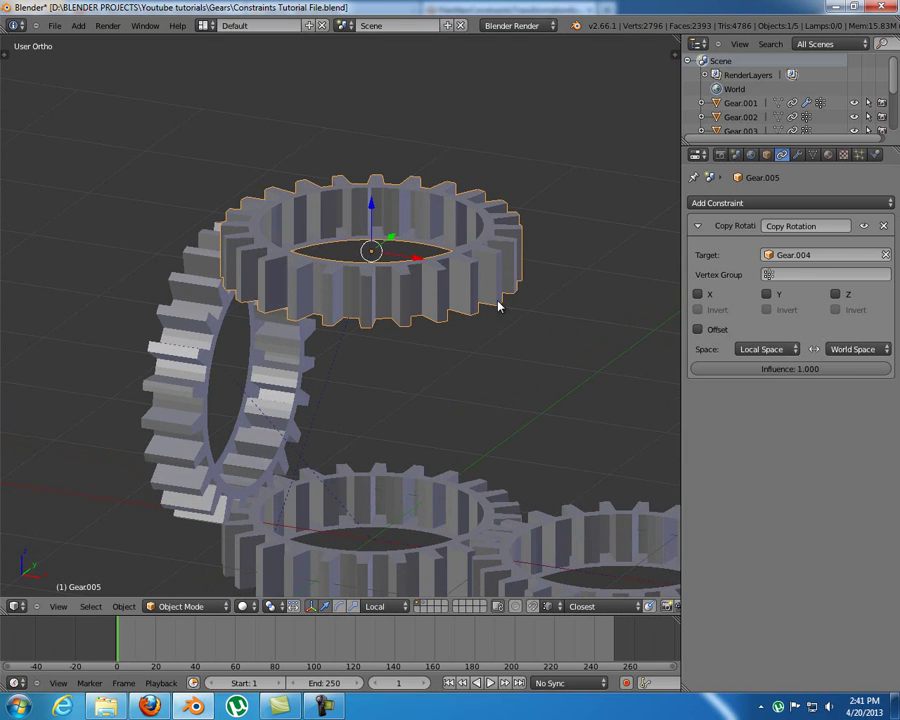
Step: Check Gear.004's Copy Rotation settings and enable only the Z axis in Gear.005's Copy Rotation constraint
{"action": "right_click", "coordinate": [245, 362]}
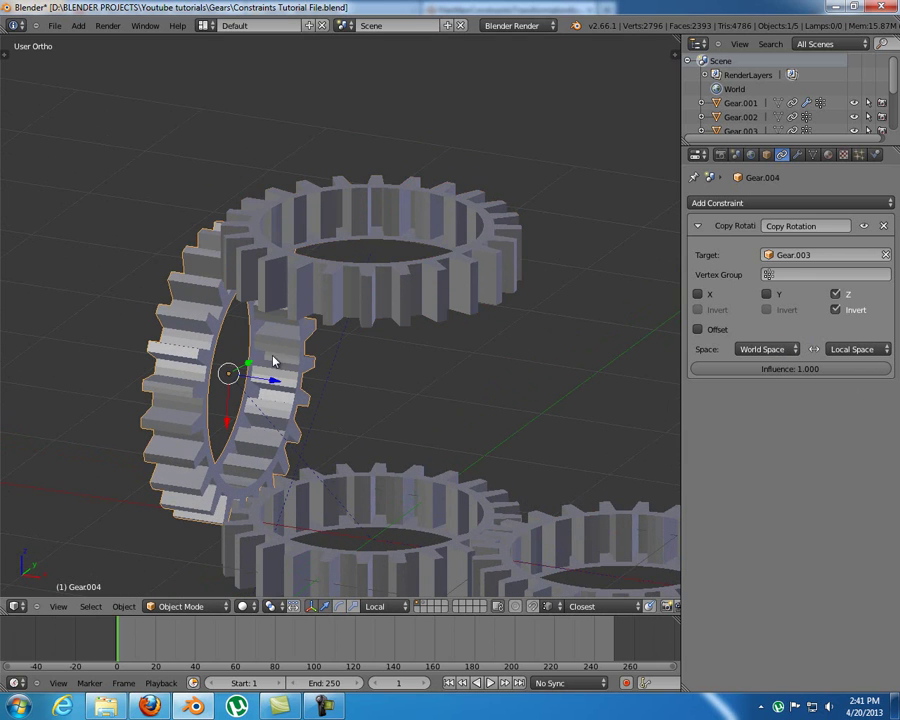
{"action": "right_click", "coordinate": [468, 288]}
{"action": "left_click", "coordinate": [835, 294]}
{"action": "left_click", "coordinate": [836, 297]}
{"action": "left_click", "coordinate": [836, 297]}
{"action": "middle_click_drag", "start_coordinate": [418, 370], "coordinate": [262, 342], "text": "shift"}
{"action": "scroll", "coordinate": [335, 371], "scroll_direction": "down", "scroll_amount": 2}
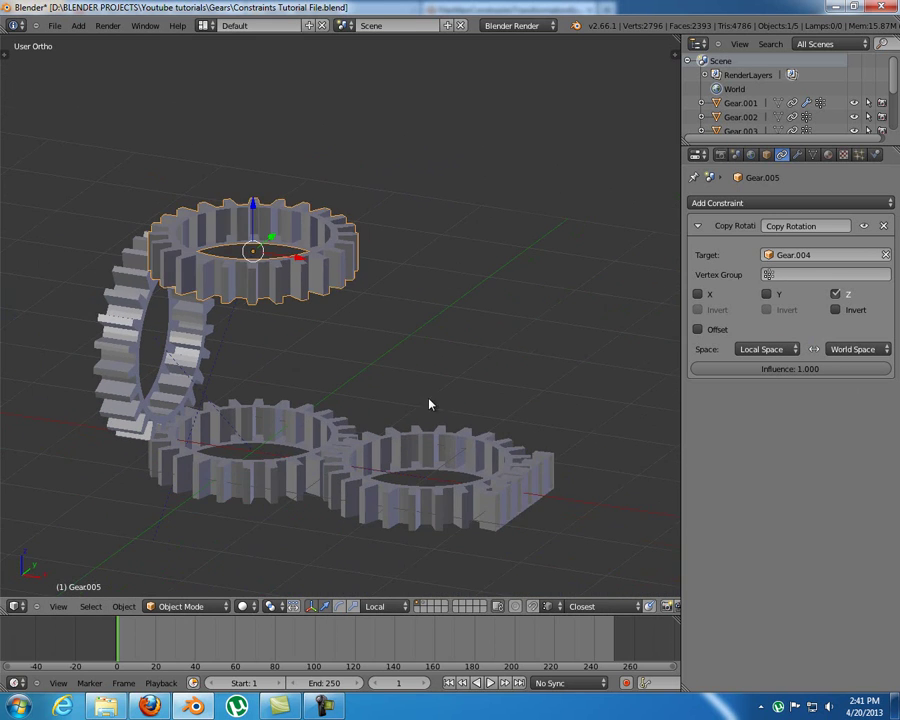
Step: Test the gear chain by sliding the rack along its local Y axis from two viewing angles, cancelling each move
{"action": "right_click", "coordinate": [530, 495]}
{"action": "key", "text": "g"}
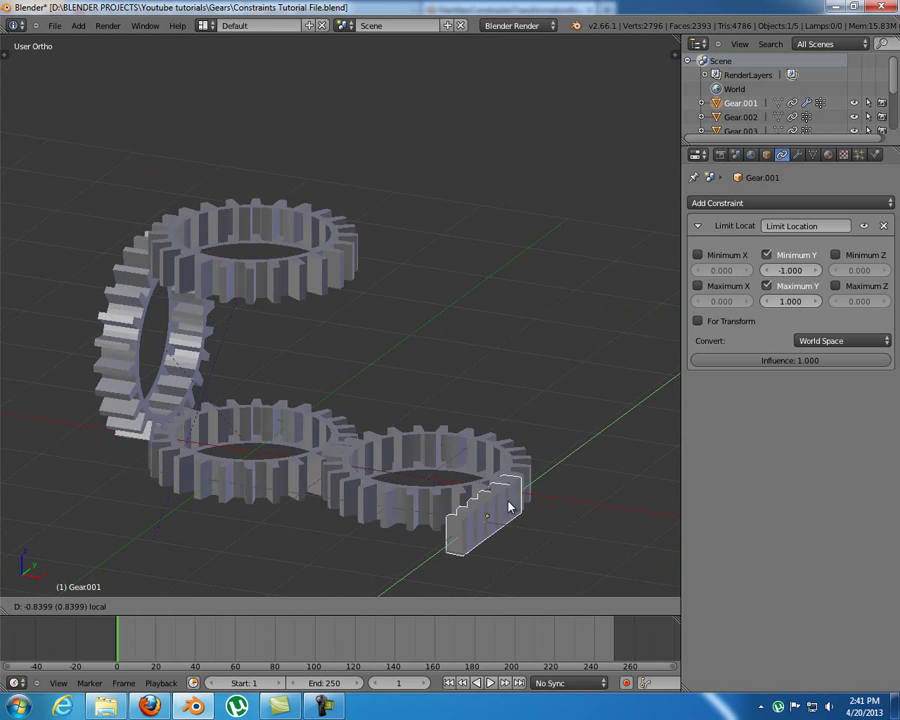
{"action": "right_click", "coordinate": [512, 490]}
{"action": "middle_click_drag", "start_coordinate": [512, 490], "coordinate": [570, 400]}
{"action": "key", "text": "g"}
{"action": "key", "text": "y"}
{"action": "key", "text": "y"}
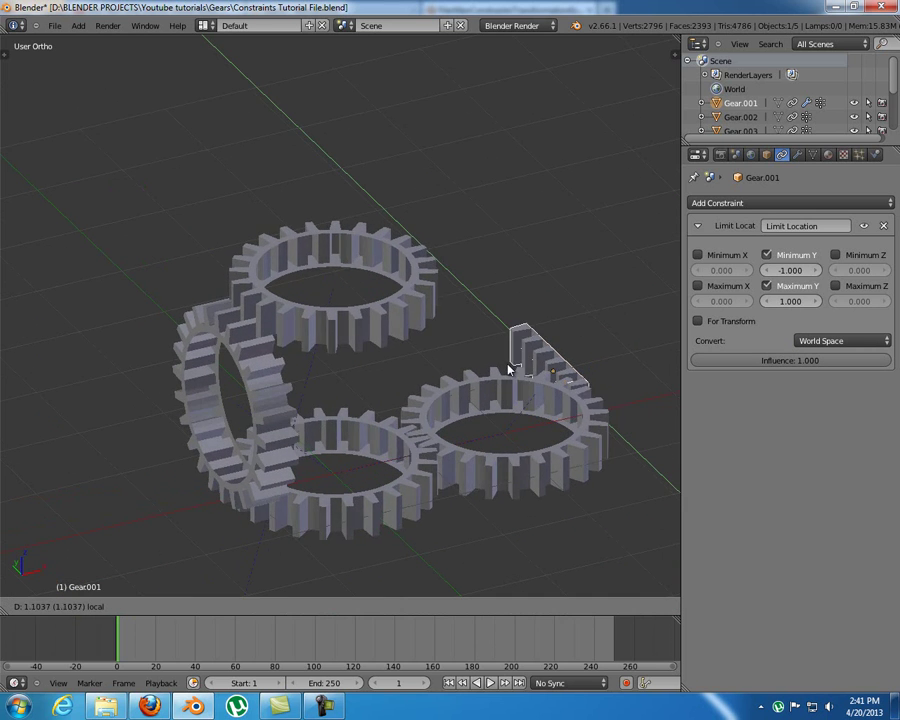
{"action": "right_click", "coordinate": [563, 398]}
Step: Compare the space settings and local axes of Gear.005's and Gear.004's Copy Rotation constraints
{"action": "right_click", "coordinate": [341, 331]}
{"action": "middle_click_drag", "start_coordinate": [341, 331], "coordinate": [420, 380]}
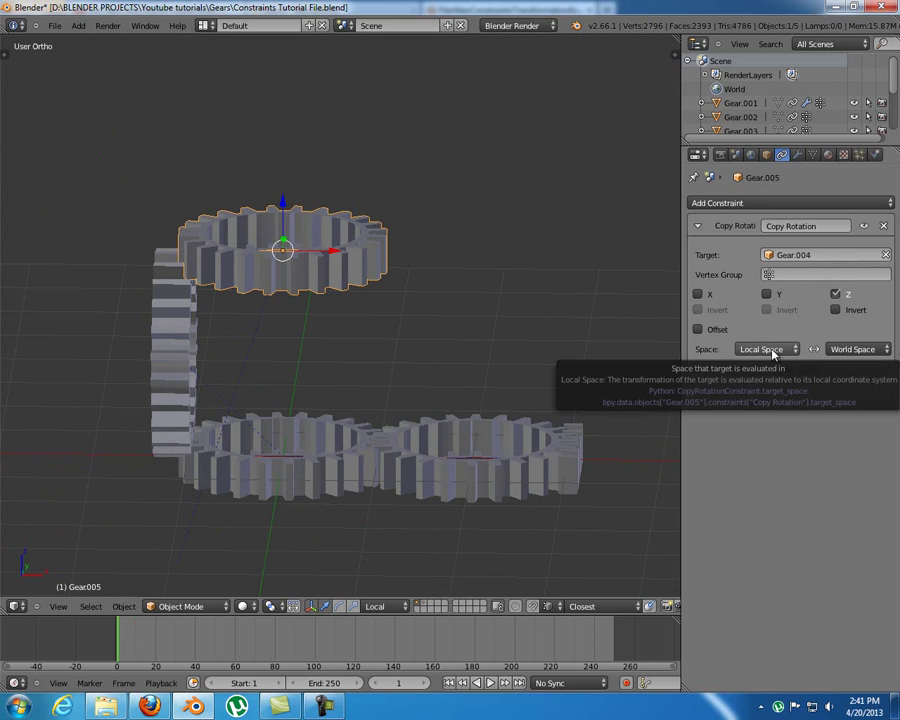
{"action": "middle_click_drag", "start_coordinate": [261, 318], "coordinate": [221, 318]}
{"action": "right_click", "coordinate": [149, 318]}
{"action": "right_click", "coordinate": [287, 286]}
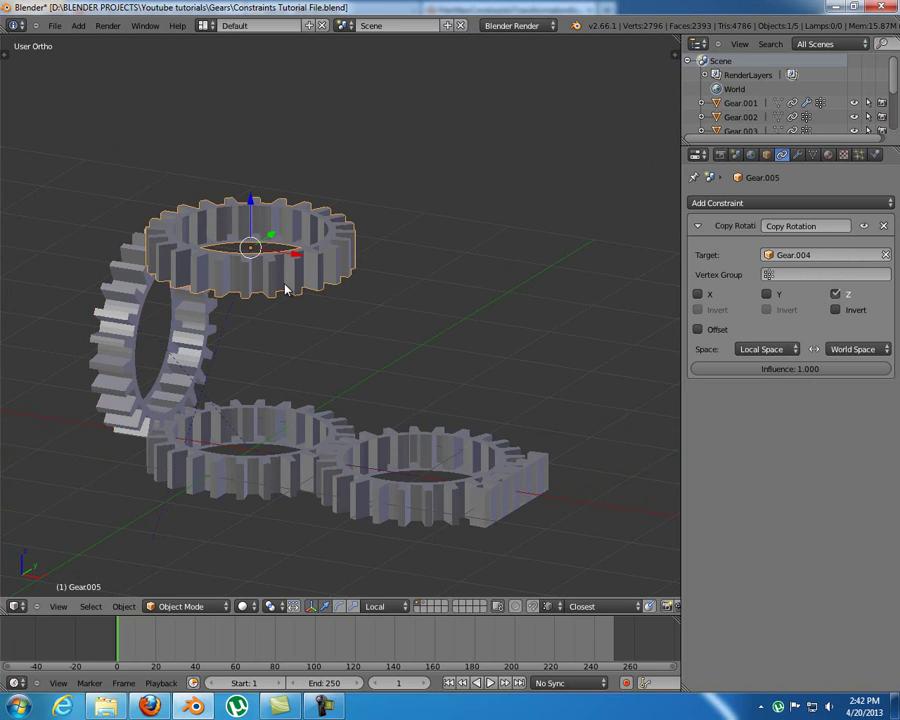
{"action": "right_click", "coordinate": [163, 358]}
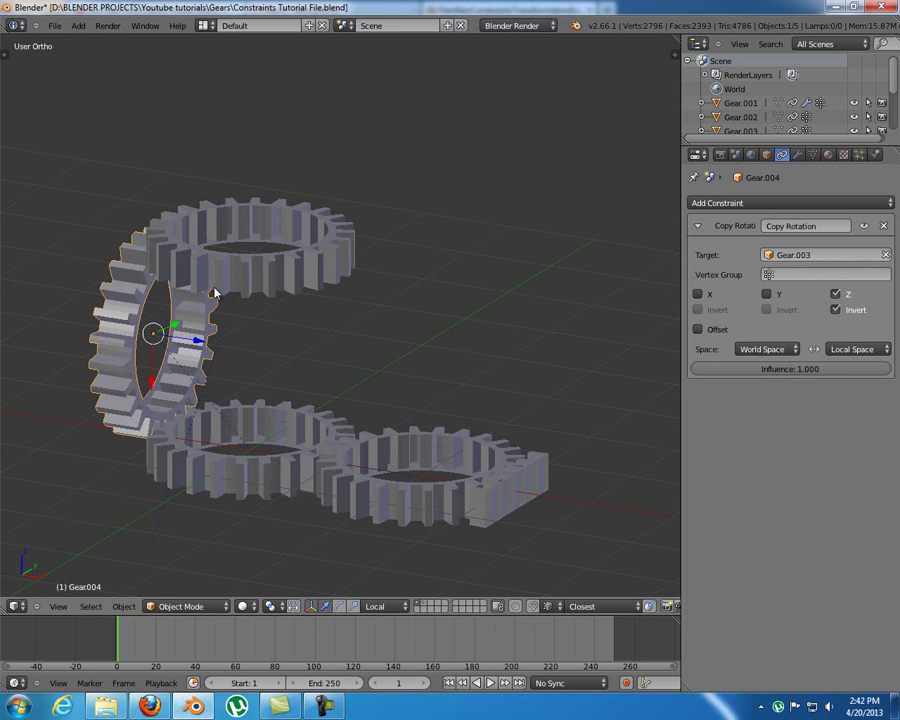
Step: Try rotating Gear.004 about the global X axis and its local Z axis, and reselect Gear.005
{"action": "key", "text": "r"}
{"action": "key", "text": "x"}
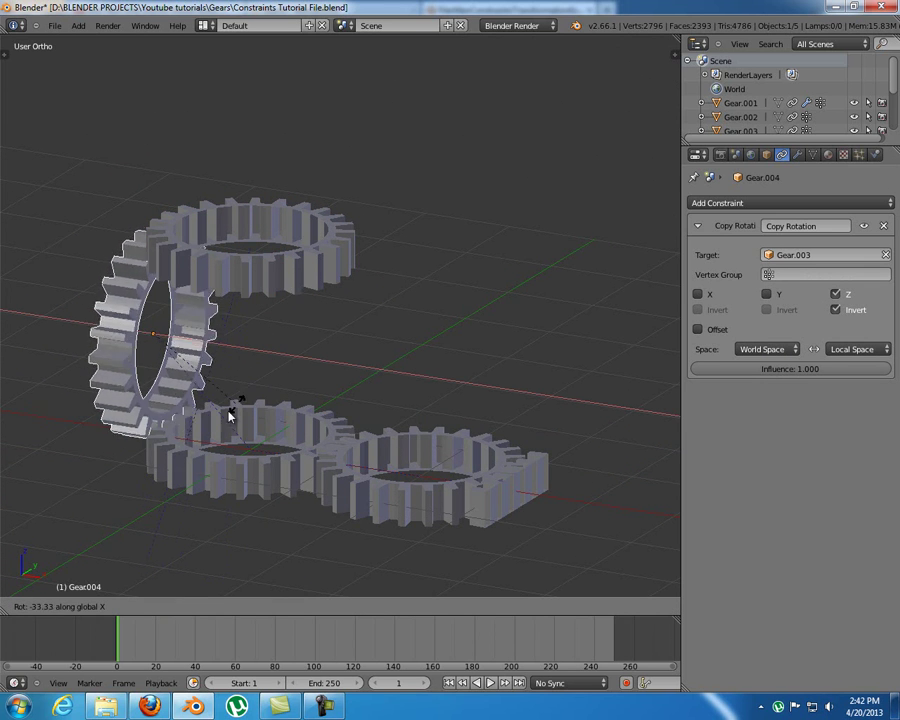
{"action": "key", "text": "z"}
{"action": "key", "text": "z"}
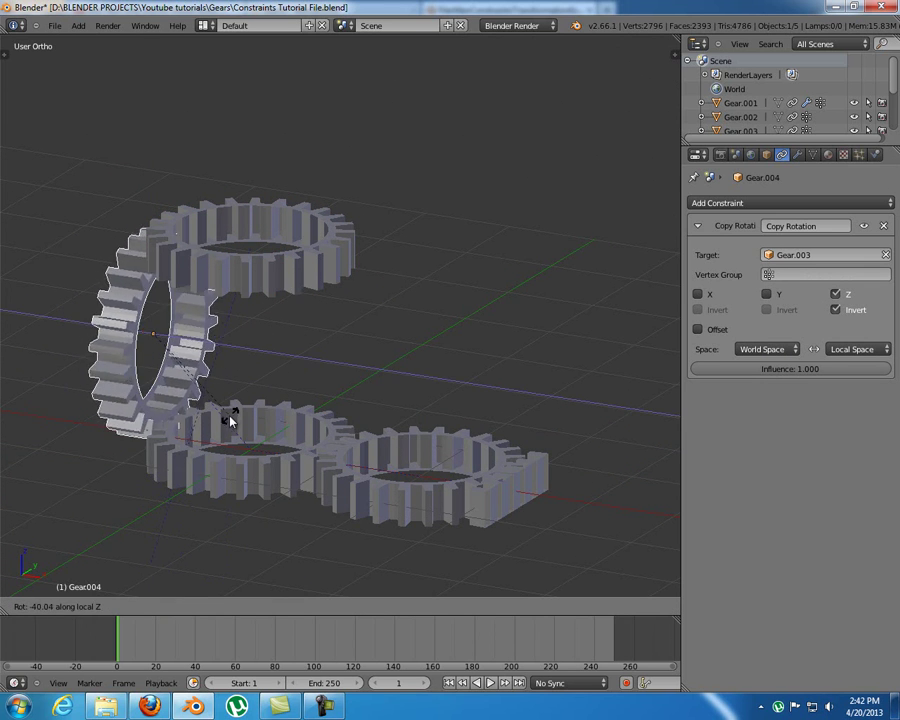
{"action": "left_click", "coordinate": [274, 369]}
{"action": "right_click", "coordinate": [277, 287]}
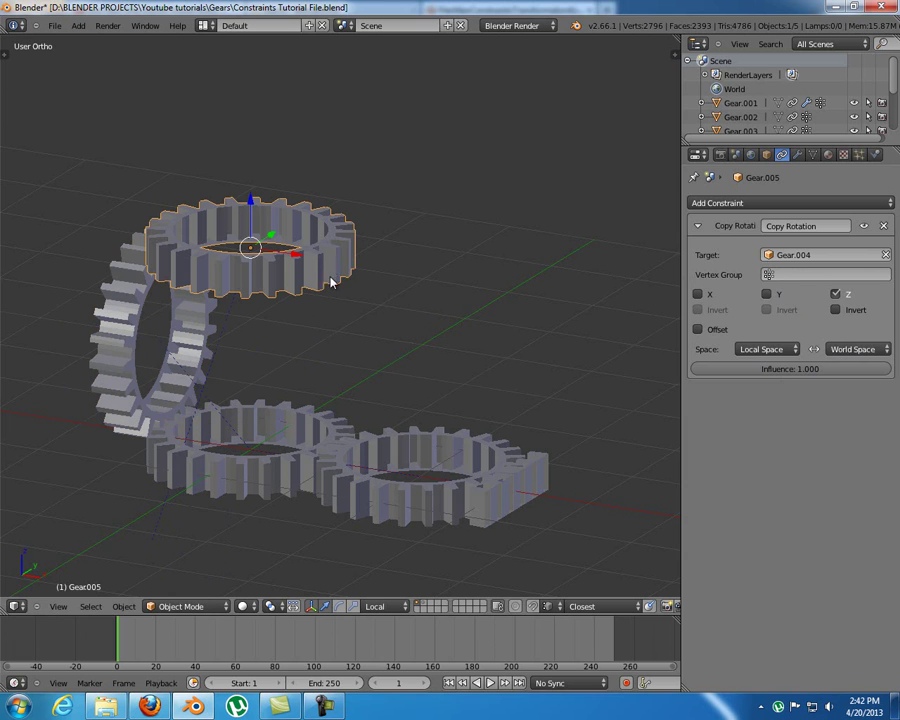
Step: Slide the rack back and forth along its local Y axis to check how all linked gears turn
{"action": "right_click", "coordinate": [506, 485]}
{"action": "key", "text": "g"}
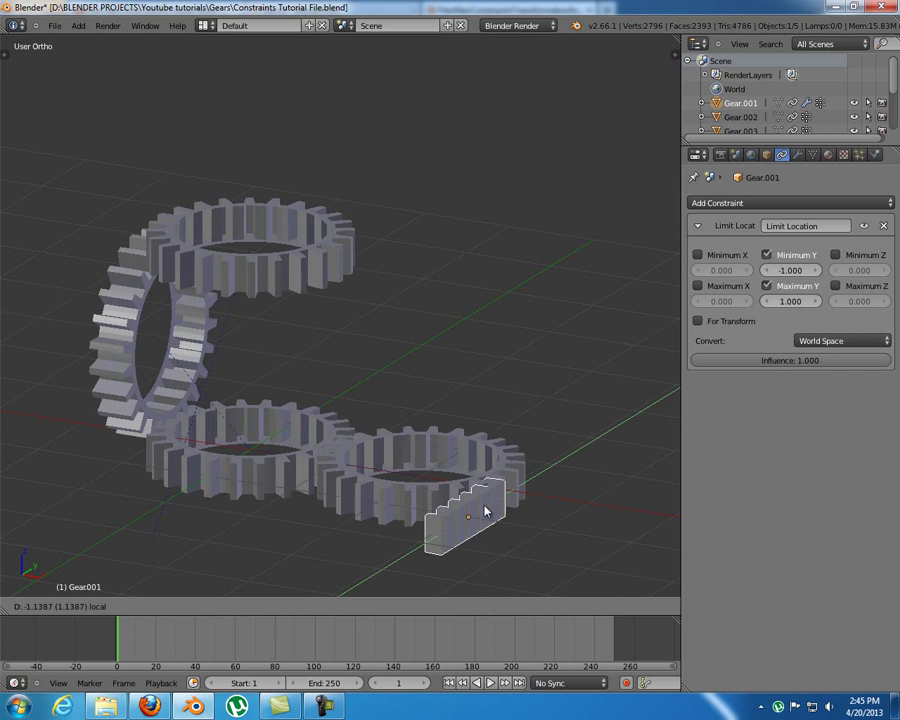
{"action": "left_click", "coordinate": [556, 474]}
{"action": "mouse_move", "coordinate": [496, 436]}
{"action": "middle_mouse_down"}
{"action": "mouse_move", "coordinate": [435, 430]}
{"action": "mouse_move", "coordinate": [493, 447]}
{"action": "middle_mouse_up"}
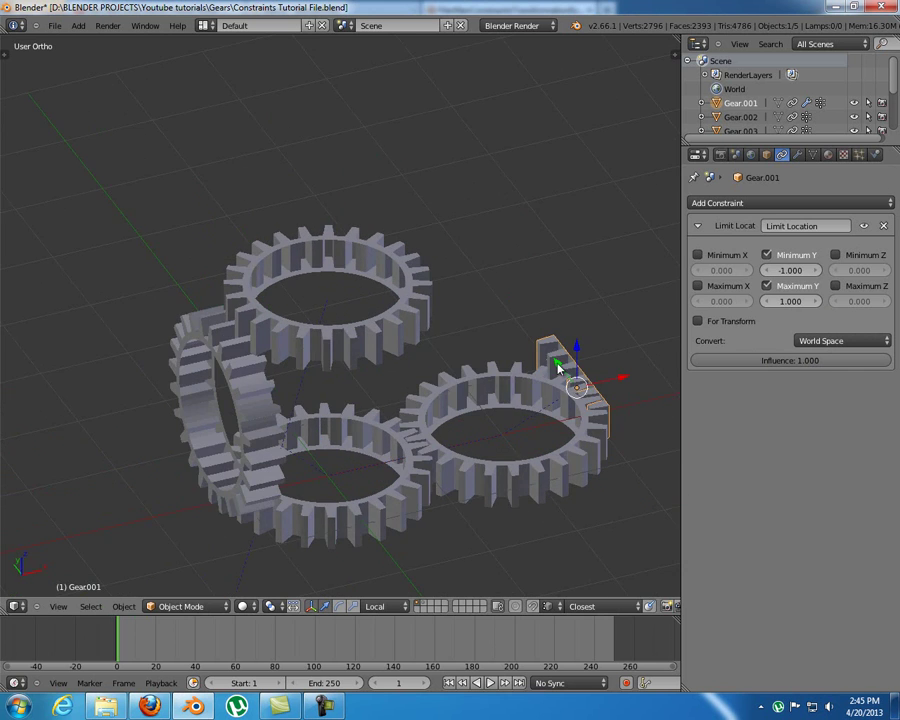
{"action": "key", "text": "g"}
{"action": "key", "text": "y"}
{"action": "key", "text": "y"}
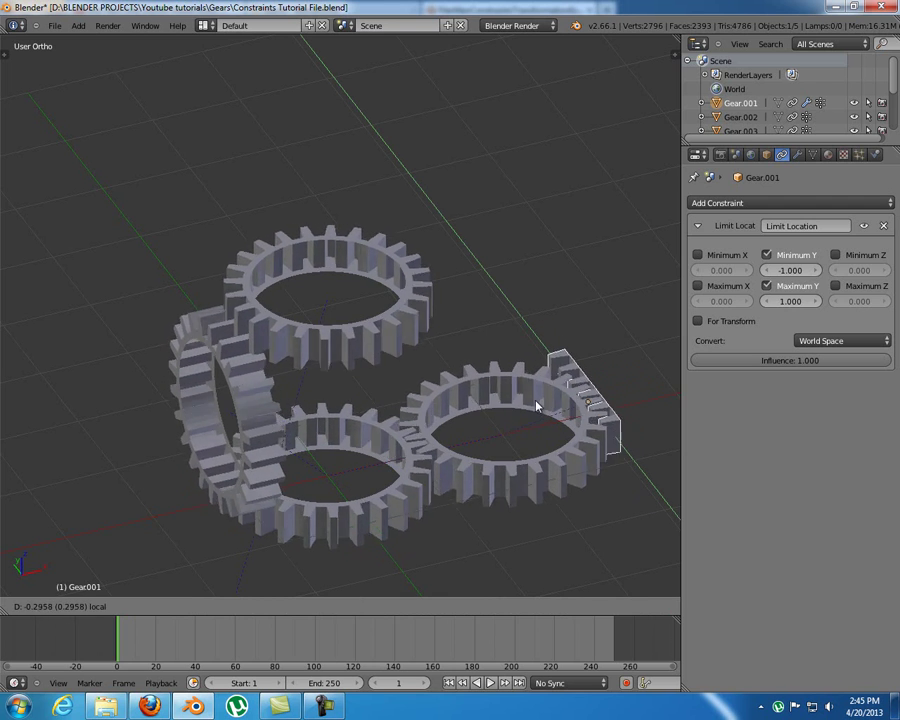
{"action": "left_click", "coordinate": [526, 412]}
{"action": "middle_click_drag", "start_coordinate": [520, 428], "coordinate": [430, 428]}
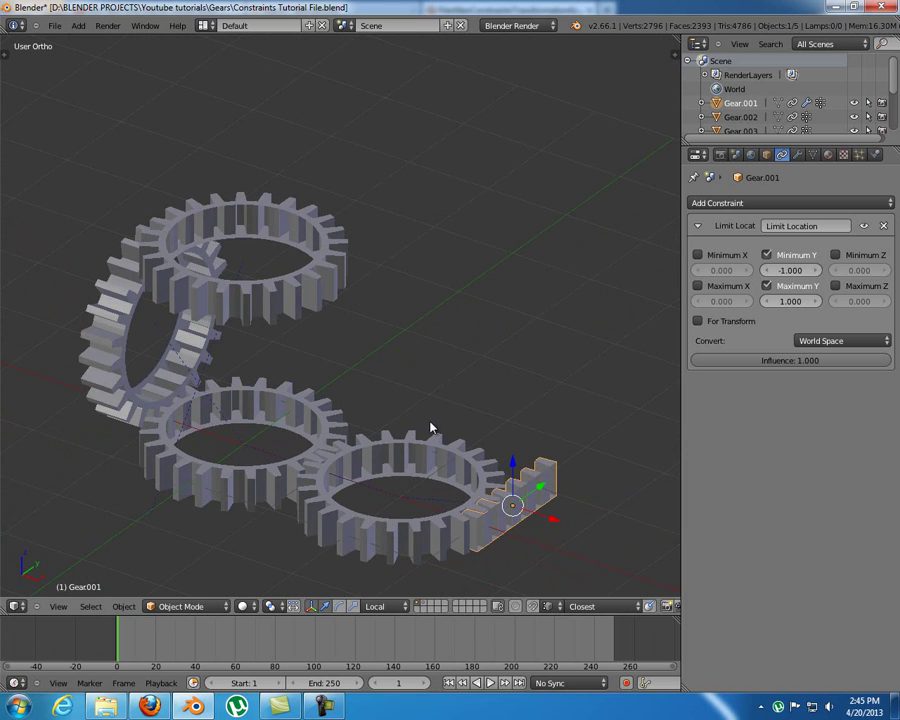
Step: Show the layer containing the wheel and threads, and examine the Wheel's Transformation constraint targeting Thread
{"action": "left_click", "coordinate": [426, 609]}
{"action": "middle_click_drag", "start_coordinate": [309, 232], "coordinate": [441, 292]}
{"action": "right_click", "coordinate": [430, 284]}
{"action": "right_click", "coordinate": [463, 117]}
{"action": "right_click", "coordinate": [426, 307]}
{"action": "right_click", "coordinate": [436, 178]}
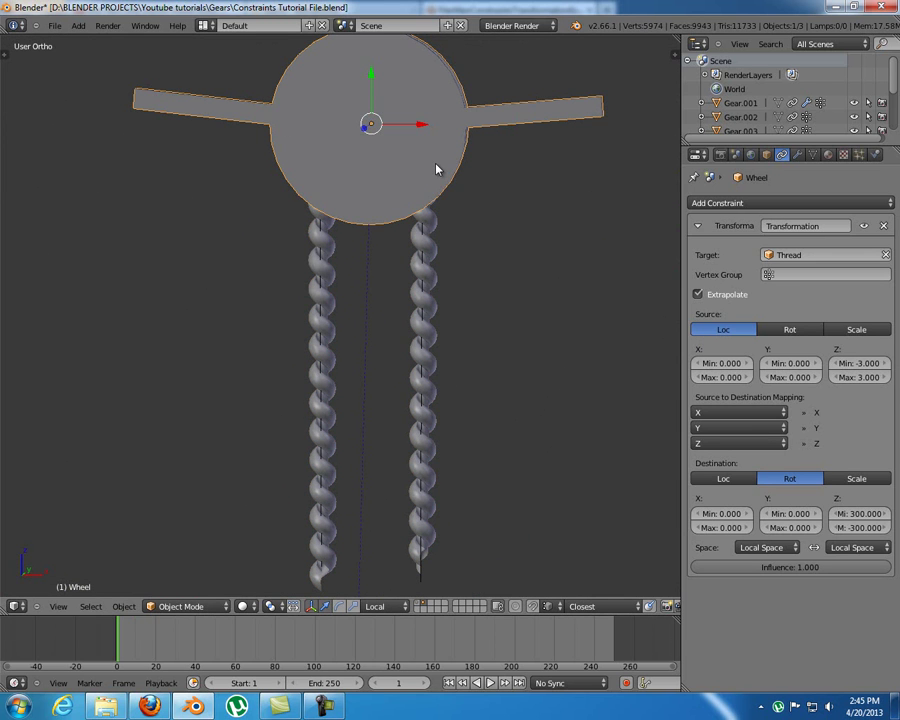
{"action": "left_click", "coordinate": [797, 154]}
{"action": "left_click", "coordinate": [782, 154]}
Step: Examine the Thread's Limit Location constraint from the front and its Array, Curve and Decimate modifiers
{"action": "right_click", "coordinate": [434, 246]}
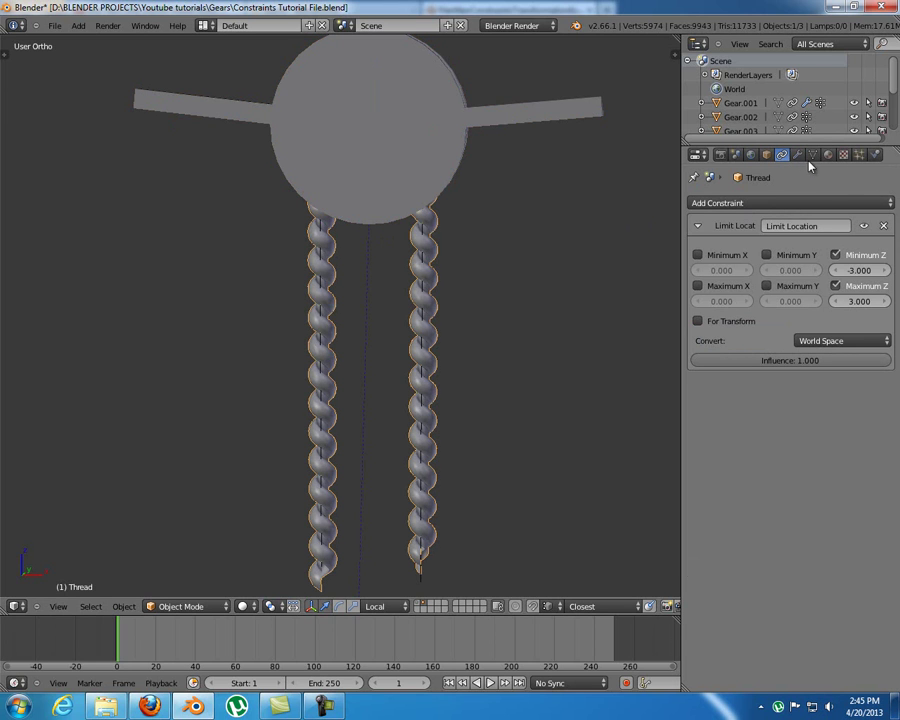
{"action": "key", "text": "KP_1"}
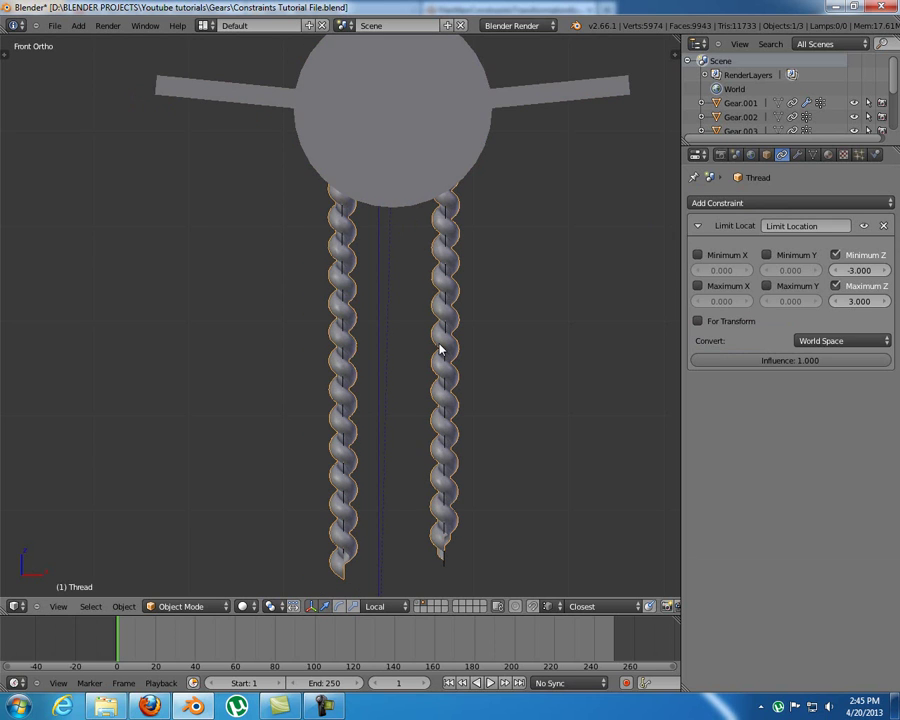
{"action": "middle_click_drag", "start_coordinate": [440, 350], "coordinate": [366, 338], "text": "shift"}
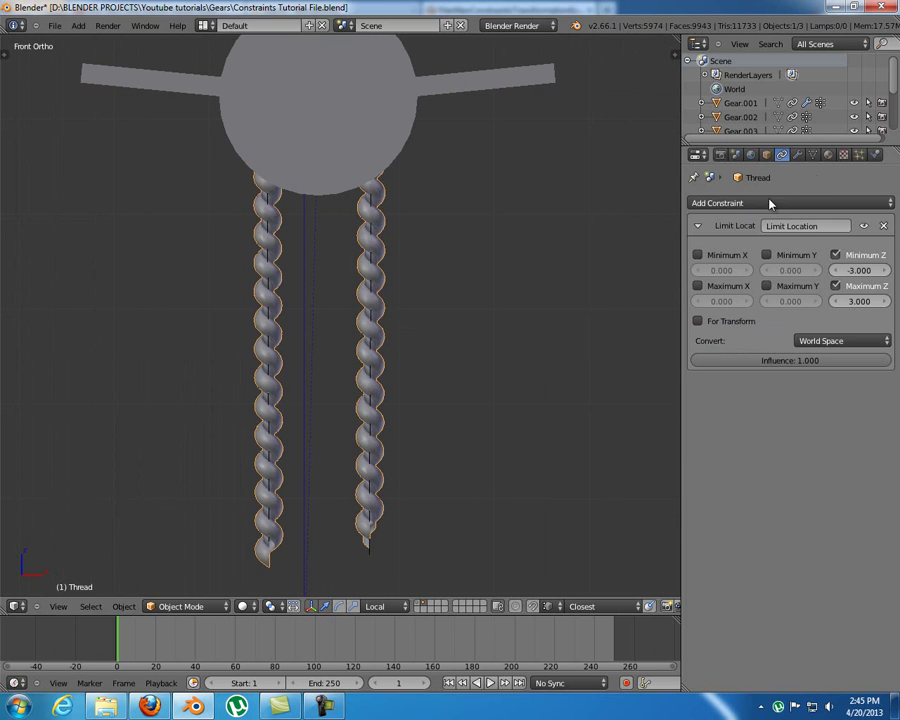
{"action": "left_click", "coordinate": [798, 155]}
{"action": "middle_click_drag", "start_coordinate": [396, 406], "coordinate": [372, 448]}
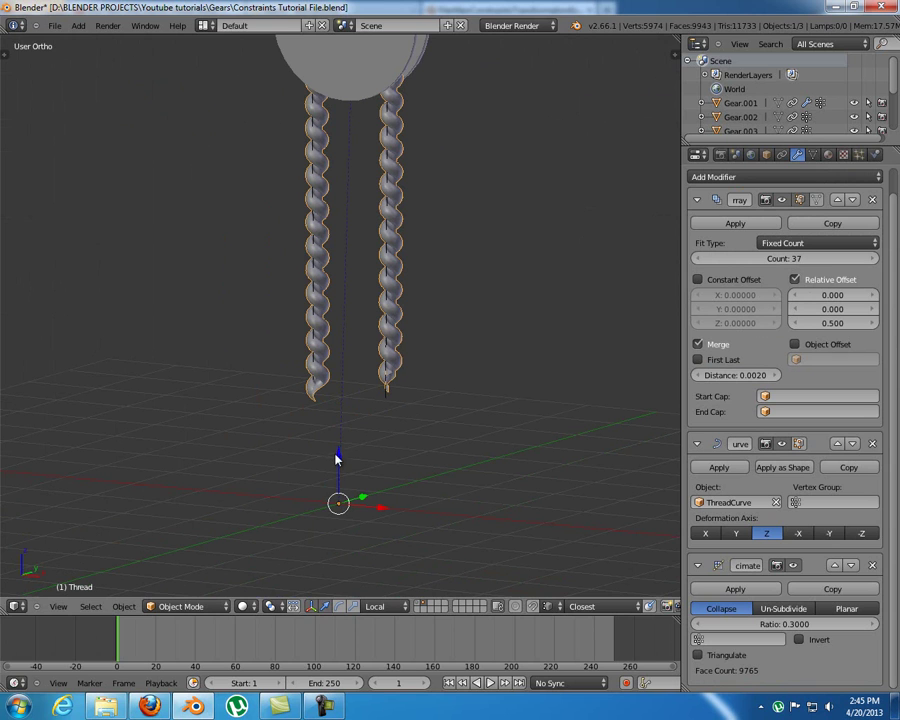
Step: Slide the Thread along its local Z axis to check how the wheel turns with it
{"action": "key", "text": "g"}
{"action": "key", "text": "z"}
{"action": "key", "text": "z"}
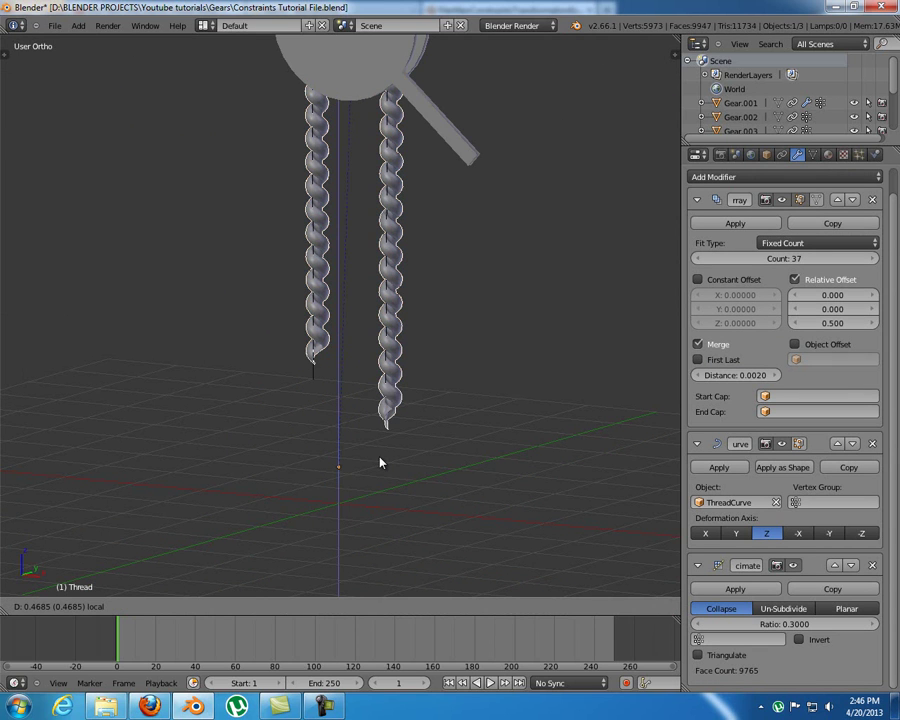
{"action": "left_click", "coordinate": [295, 260]}
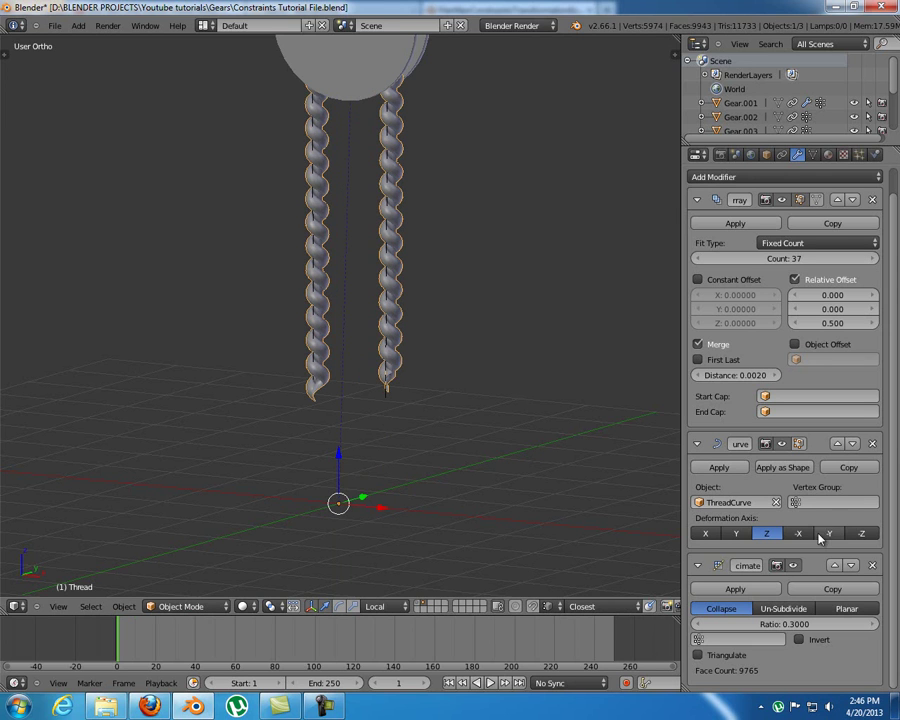
Step: Apply the Thread's Decimate modifier, and add and apply another Decimate modifier with a ratio of 0.5
{"action": "left_click", "coordinate": [735, 589]}
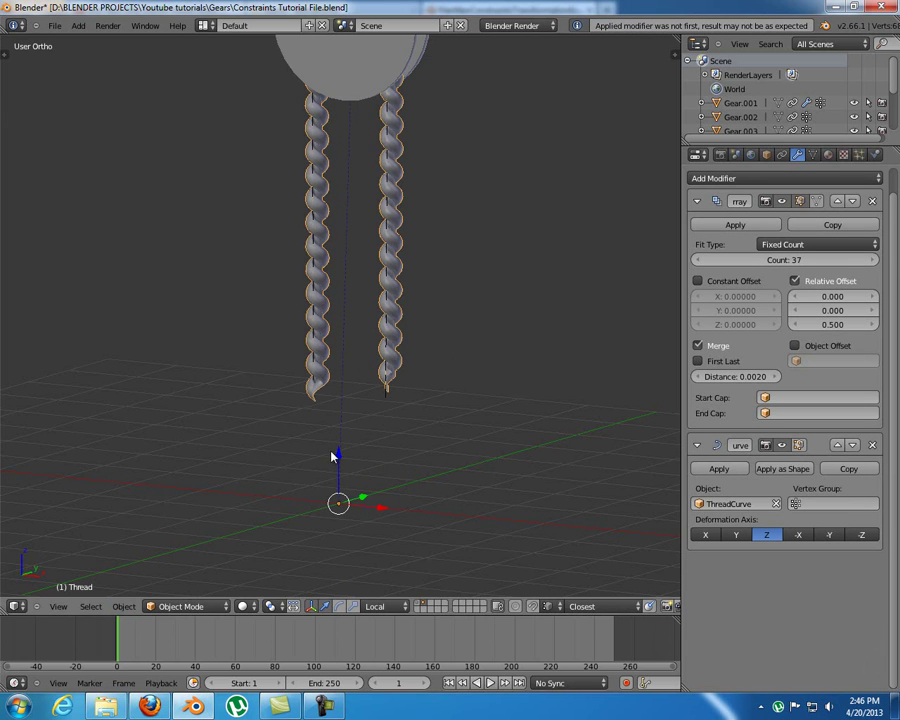
{"action": "mouse_move", "coordinate": [340, 454]}
{"action": "left_mouse_down"}
{"action": "mouse_move", "coordinate": [340, 424]}
{"action": "mouse_move", "coordinate": [340, 454]}
{"action": "left_mouse_up"}
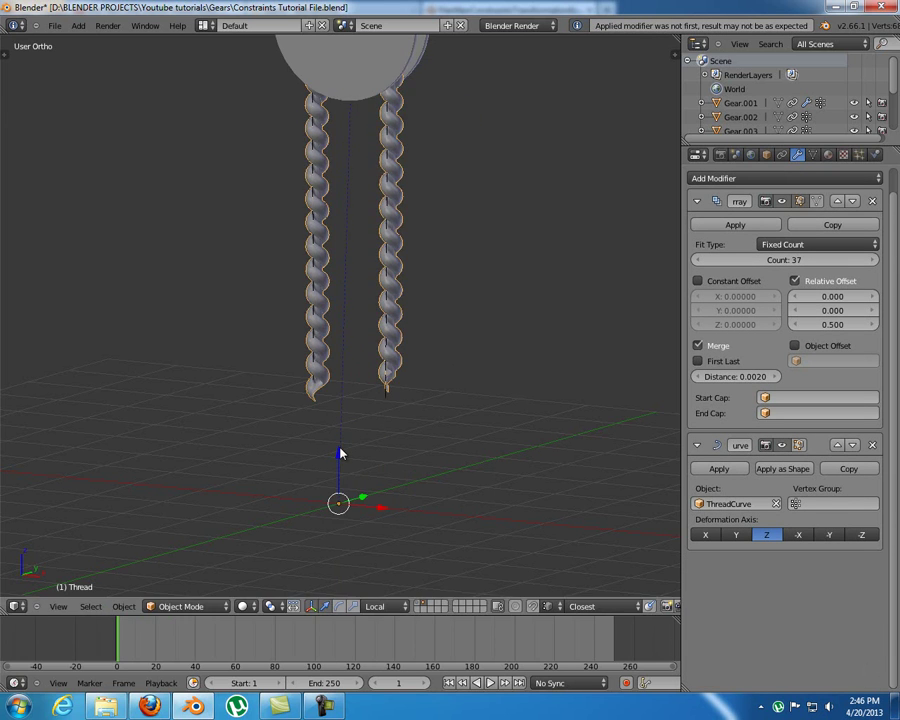
{"action": "left_click", "coordinate": [741, 180]}
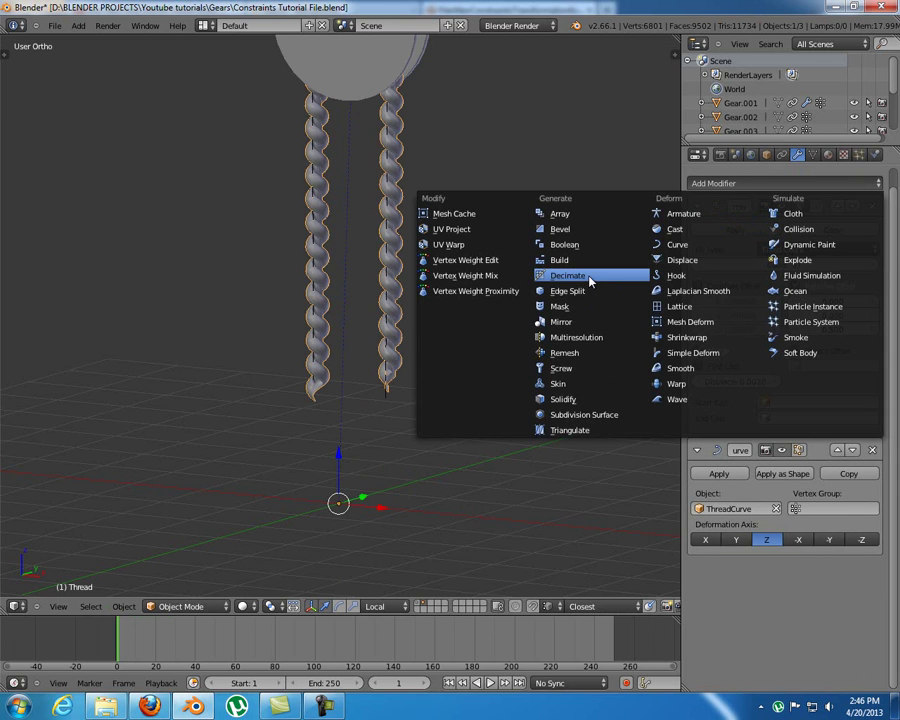
{"action": "left_click", "coordinate": [534, 278]}
{"action": "left_click", "coordinate": [777, 631]}
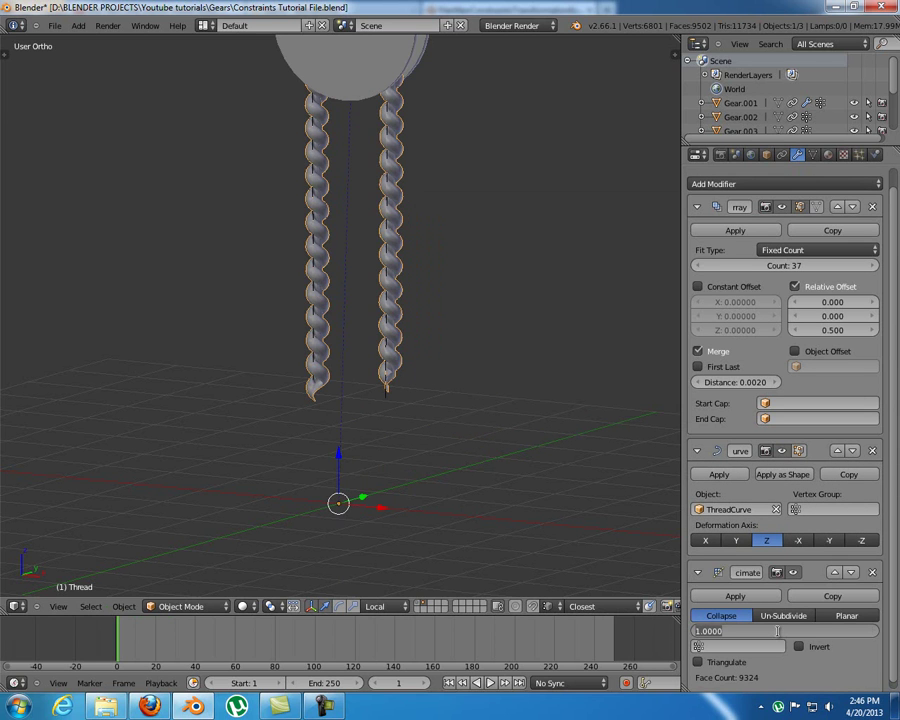
{"action": "type", "text": ".2"}
{"action": "key", "text": "Return"}
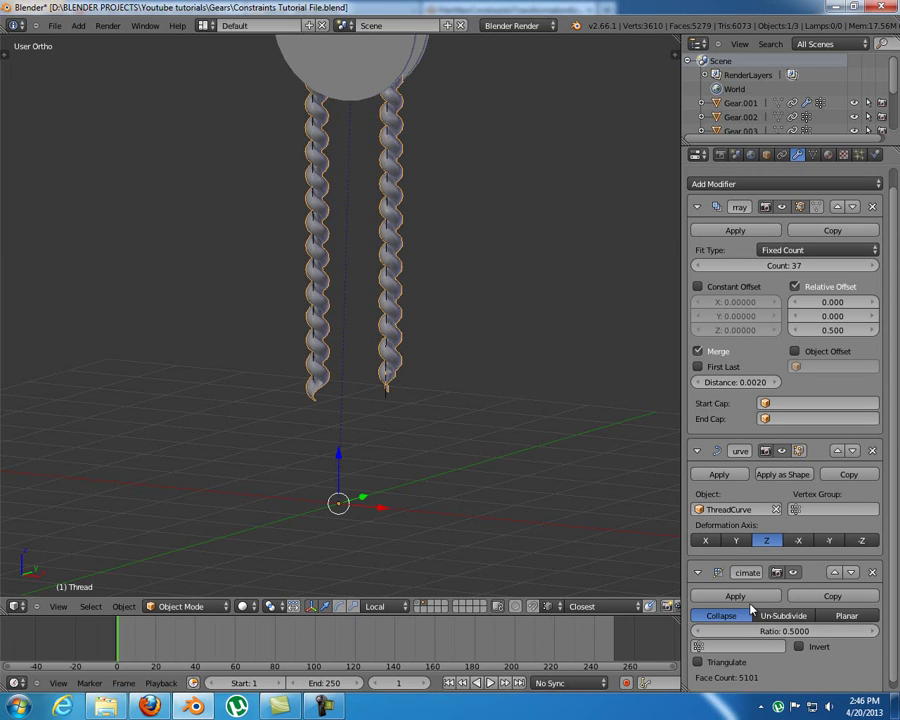
{"action": "left_click", "coordinate": [752, 597]}
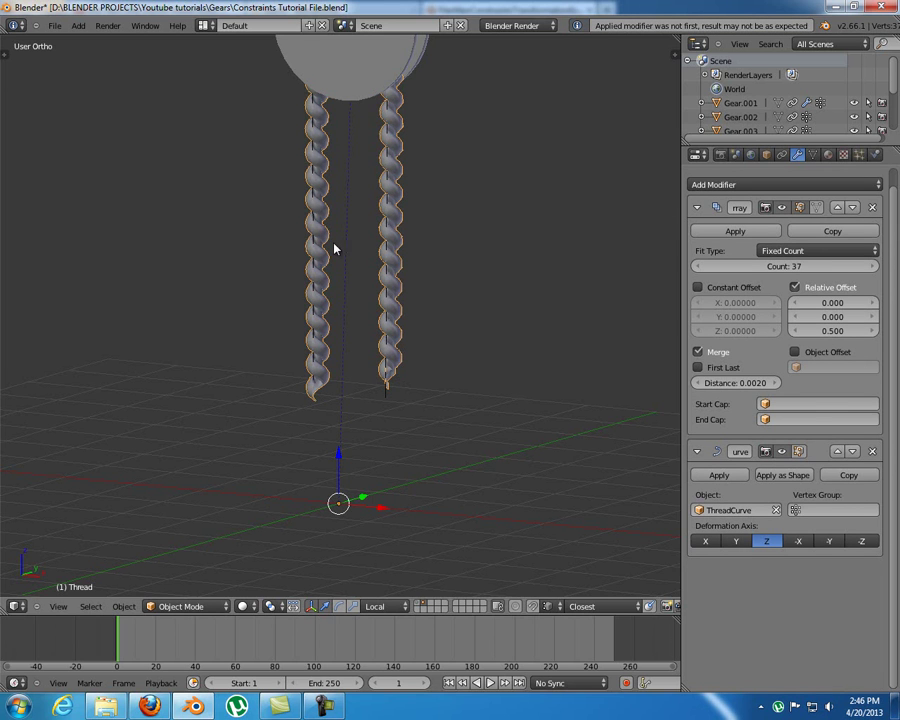
Step: Try pulling the lightened Thread up and down along its local Z axis to test the wheel's rotation
{"action": "middle_click_drag", "start_coordinate": [348, 230], "coordinate": [332, 280]}
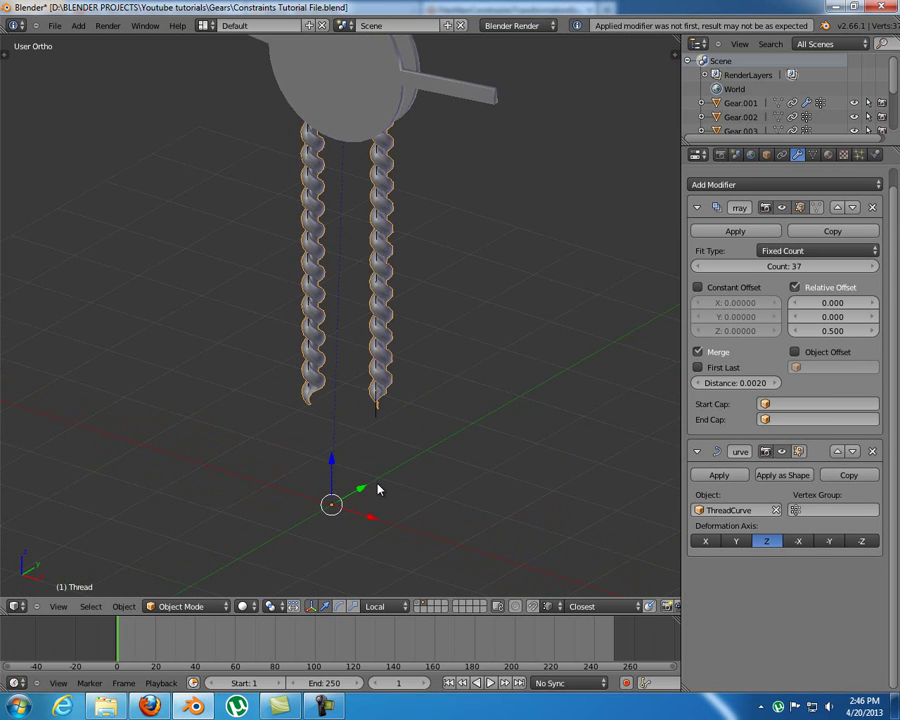
{"action": "left_click_drag", "start_coordinate": [331, 463], "coordinate": [339, 432]}
{"action": "right_click", "coordinate": [339, 432]}
{"action": "middle_click_drag", "start_coordinate": [339, 437], "coordinate": [364, 340]}
{"action": "left_click_drag", "start_coordinate": [356, 464], "coordinate": [362, 281]}
{"action": "left_click_drag", "start_coordinate": [350, 165], "coordinate": [378, 203]}
{"action": "left_click_drag", "start_coordinate": [360, 382], "coordinate": [360, 163]}
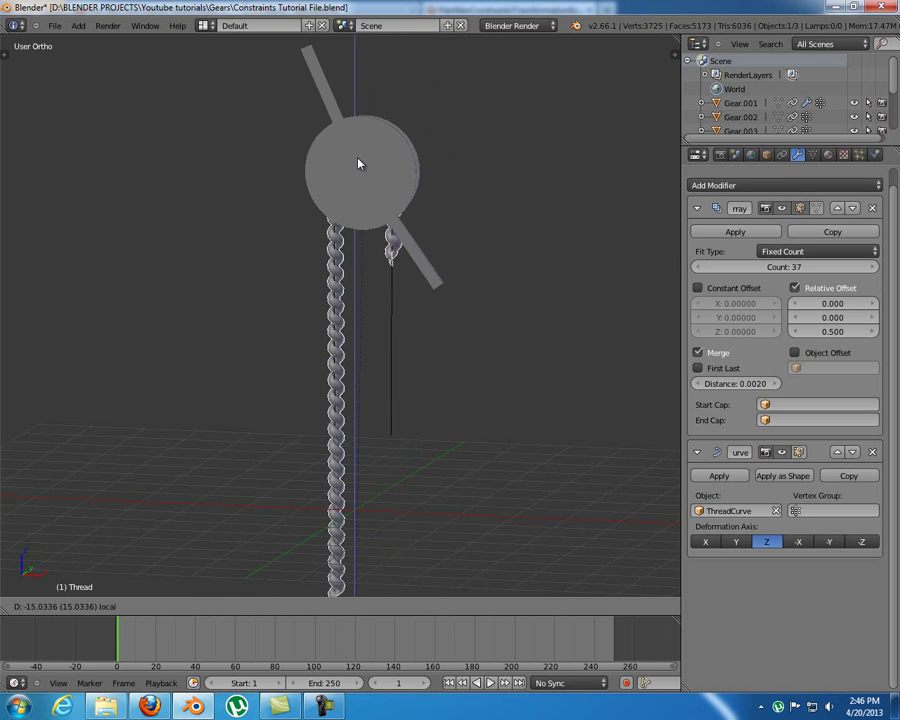
{"action": "right_click", "coordinate": [360, 163]}
Step: Open the Thread in Edit Mode and try selecting an edge loop on its lowest segment
{"action": "key", "text": "Tab"}
{"action": "middle_click_drag", "start_coordinate": [366, 310], "coordinate": [380, 296]}
{"action": "scroll", "coordinate": [405, 383], "scroll_direction": "up", "scroll_amount": 10}
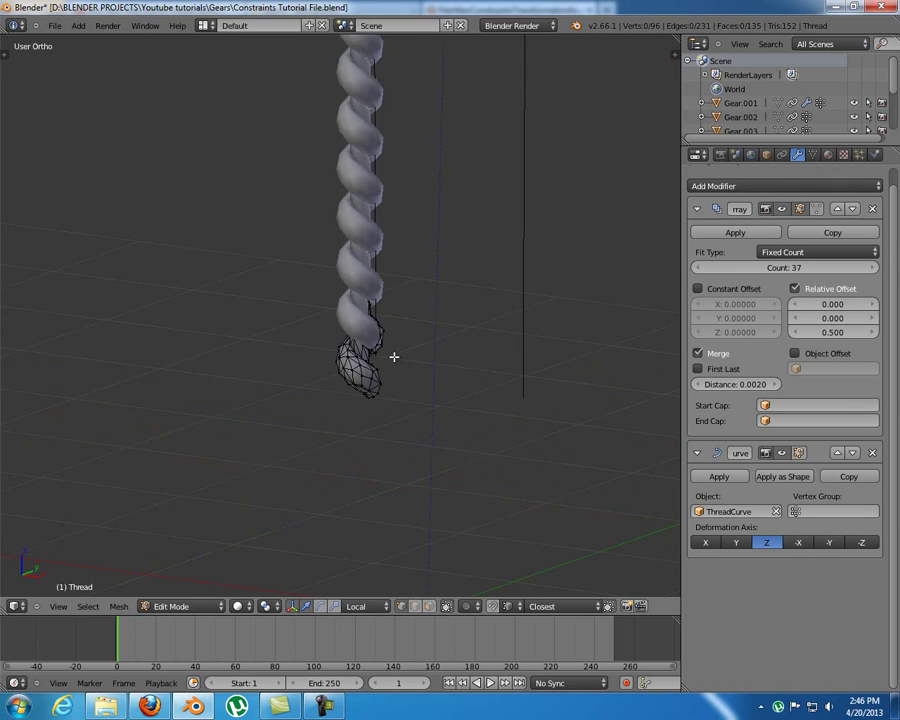
{"action": "middle_click_drag", "start_coordinate": [422, 194], "coordinate": [404, 273]}
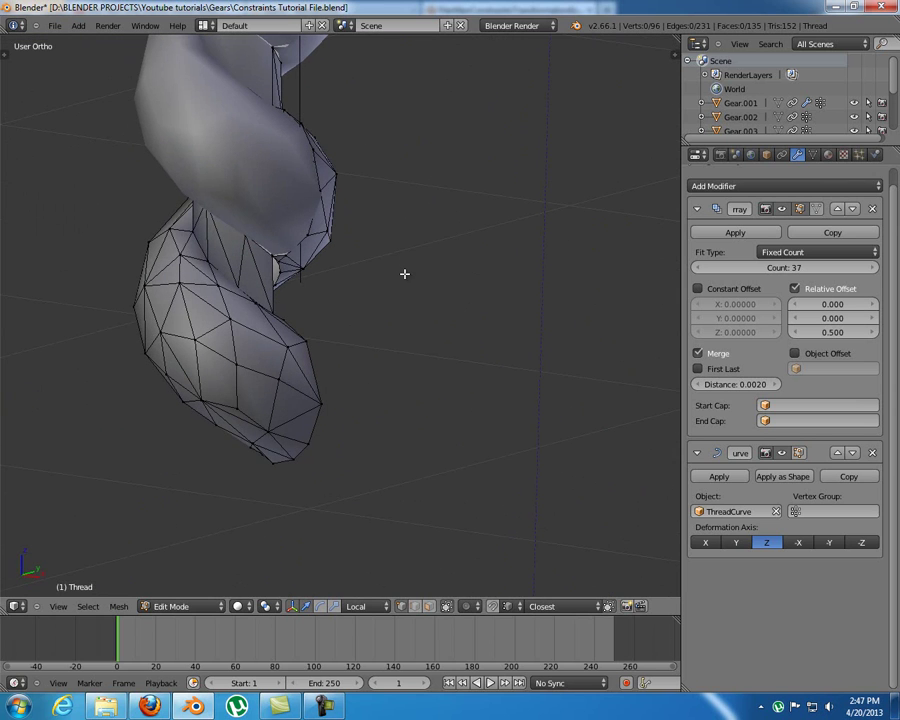
{"action": "right_click", "coordinate": [315, 375], "text": "alt"}
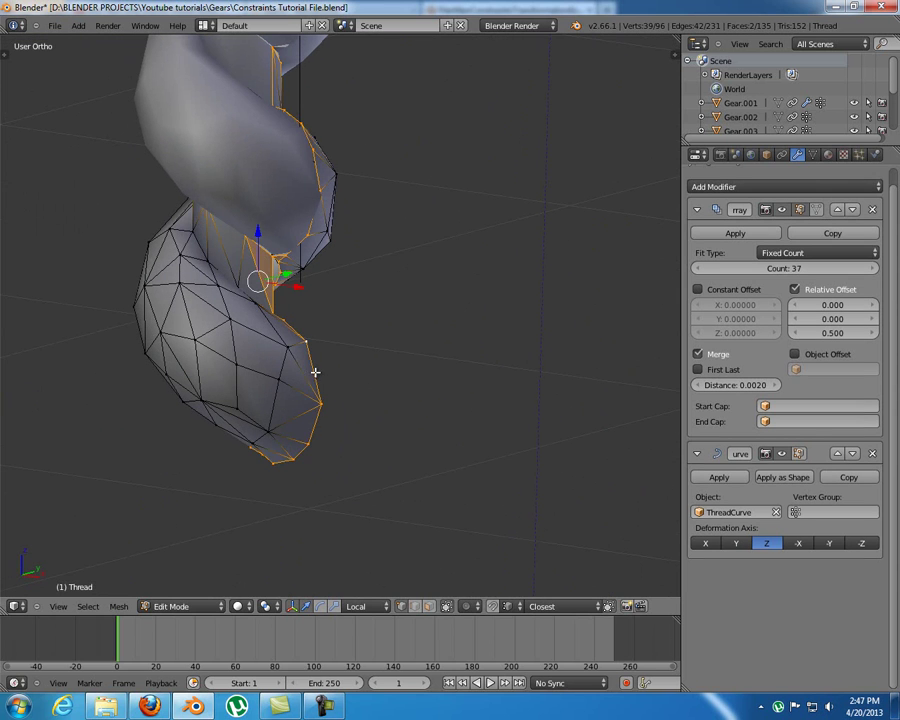
{"action": "key", "text": "a"}
Step: Select the vertices along the outer edge of the Thread's lowest segment one by one
{"action": "right_click", "coordinate": [283, 313]}
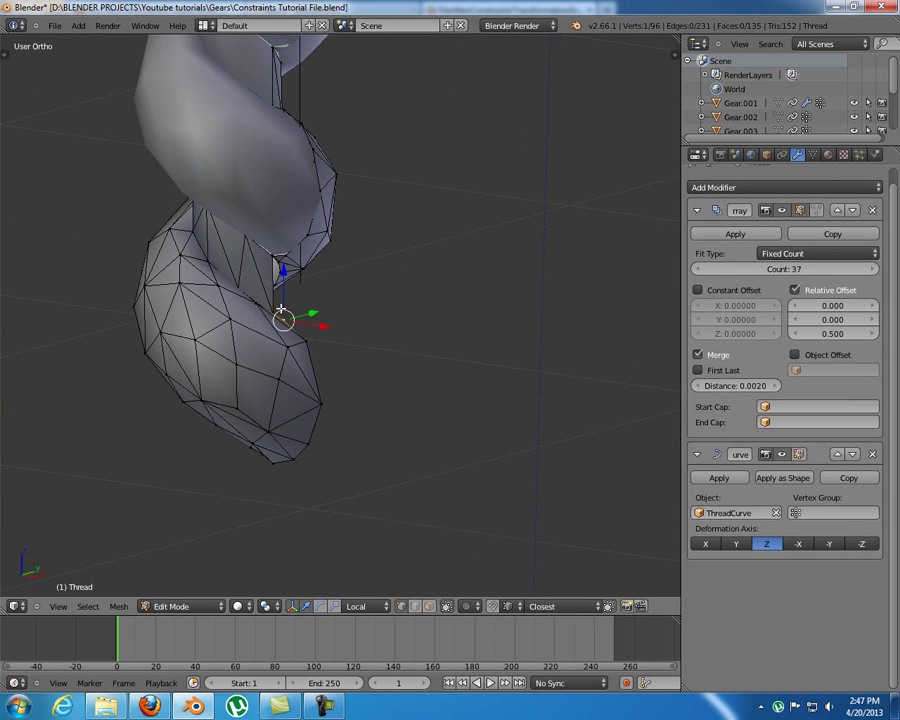
{"action": "right_click", "coordinate": [306, 328]}
{"action": "middle_click_drag", "start_coordinate": [306, 328], "coordinate": [281, 333]}
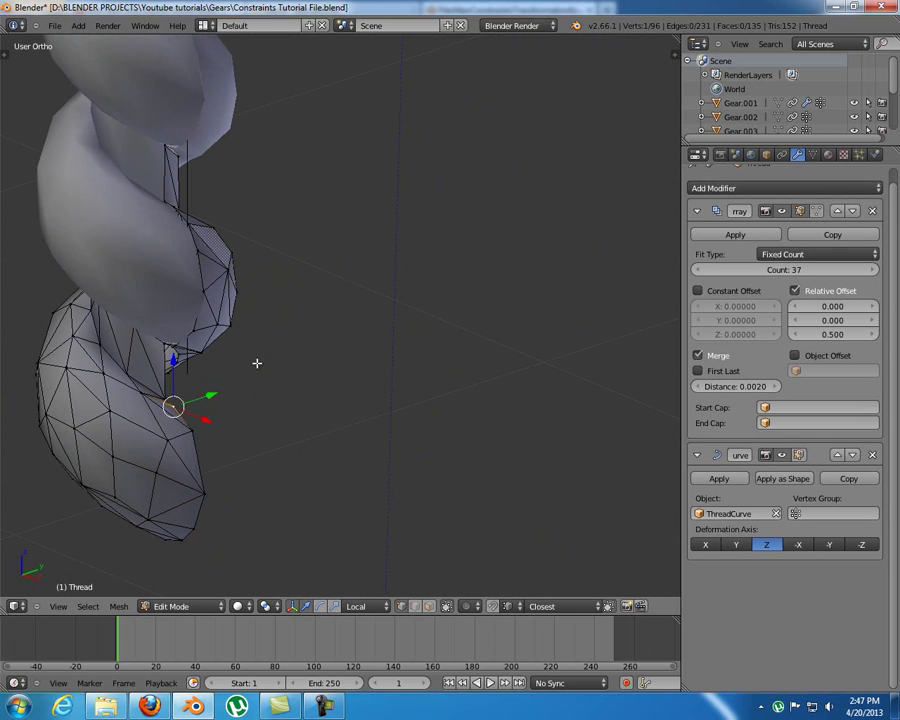
{"action": "right_click", "coordinate": [170, 395], "text": "shift"}
{"action": "right_click", "coordinate": [193, 430], "text": "shift"}
{"action": "right_click", "coordinate": [203, 489], "text": "shift"}
{"action": "middle_click_drag", "start_coordinate": [203, 489], "coordinate": [263, 399]}
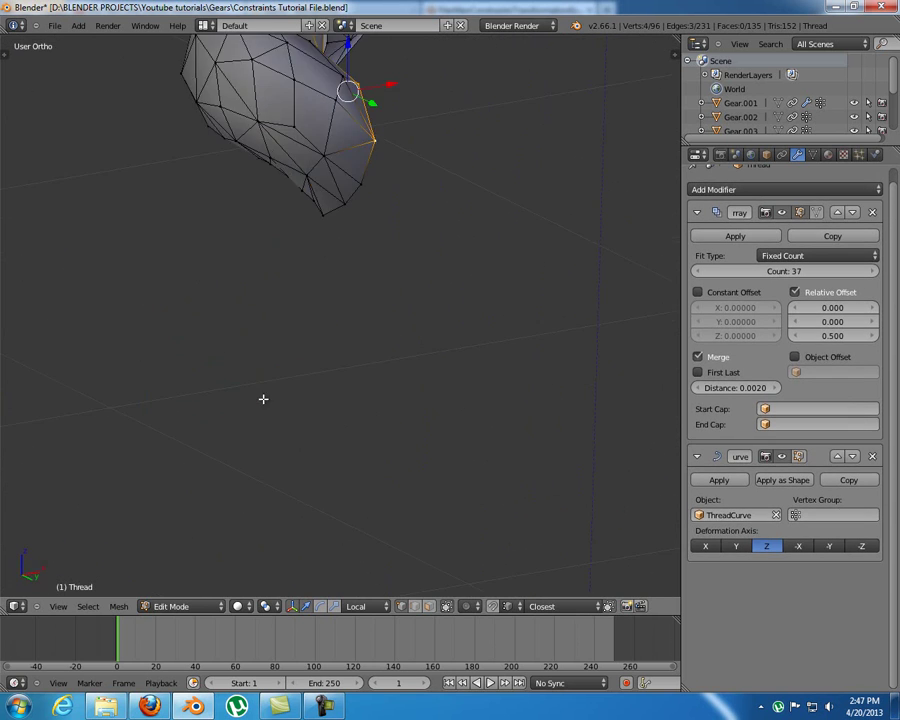
{"action": "right_click", "coordinate": [359, 186], "text": "shift"}
{"action": "right_click", "coordinate": [316, 201], "text": "shift"}
{"action": "right_click", "coordinate": [345, 205], "text": "shift"}
{"action": "right_click", "coordinate": [323, 214], "text": "shift"}
Step: Extrude a single vertex at the opening of the Thread's lowest segment and delete the extruded vertex
{"action": "middle_click_drag", "start_coordinate": [380, 151], "coordinate": [372, 242], "text": "shift"}
{"action": "middle_click_drag", "start_coordinate": [394, 377], "coordinate": [379, 288], "text": "shift"}
{"action": "middle_click_drag", "start_coordinate": [308, 403], "coordinate": [378, 404]}
{"action": "middle_click_drag", "start_coordinate": [64, 196], "coordinate": [329, 339], "text": "shift"}
{"action": "middle_click_drag", "start_coordinate": [129, 323], "coordinate": [321, 321], "text": "shift"}
{"action": "right_click", "coordinate": [216, 322]}
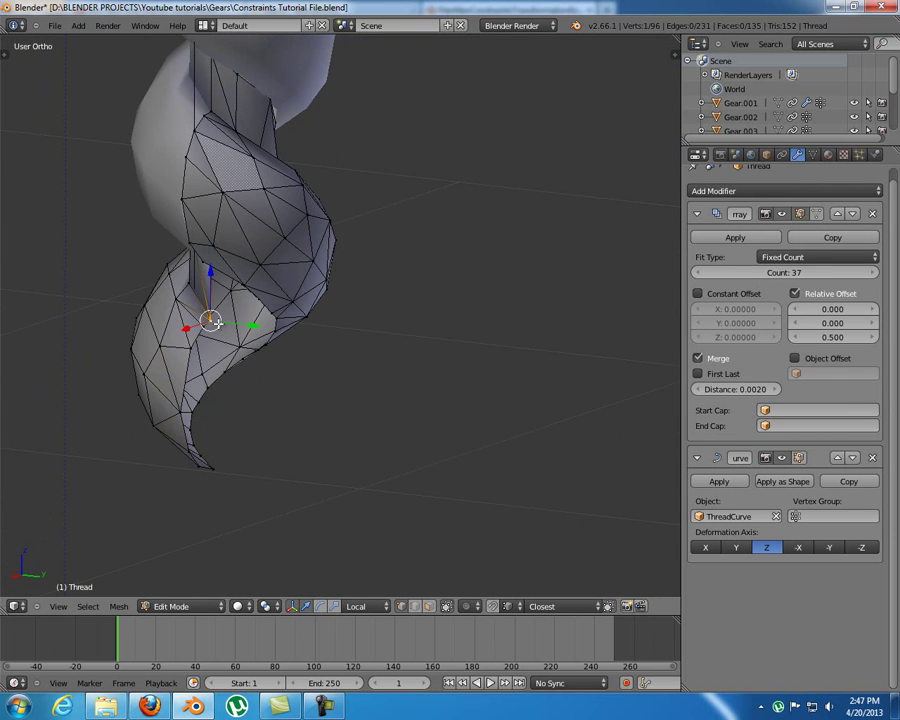
{"action": "key", "text": "e"}
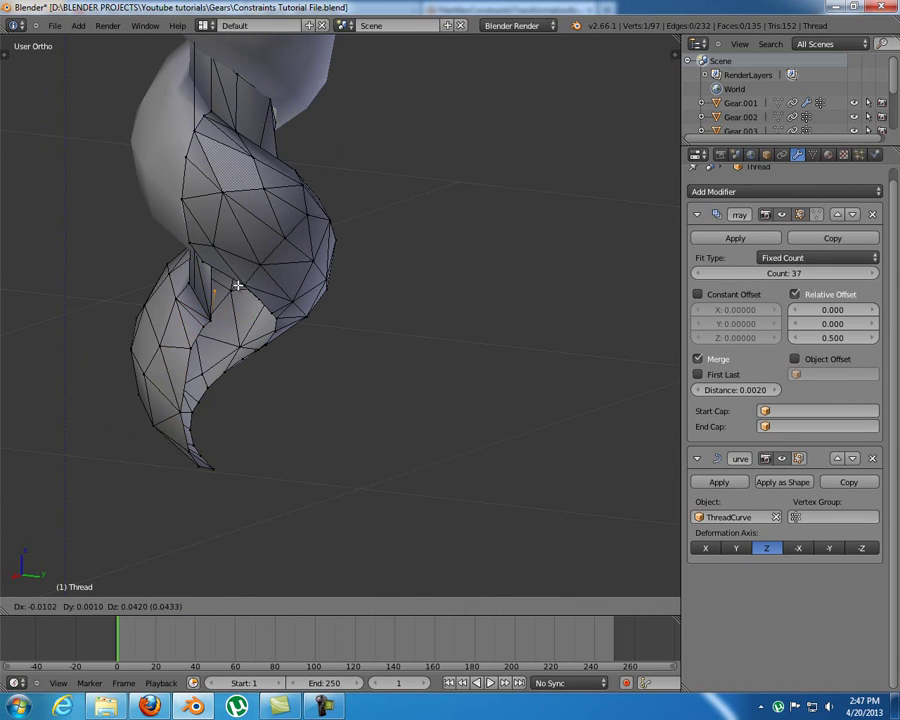
{"action": "left_click", "coordinate": [233, 269]}
{"action": "key", "text": "x"}
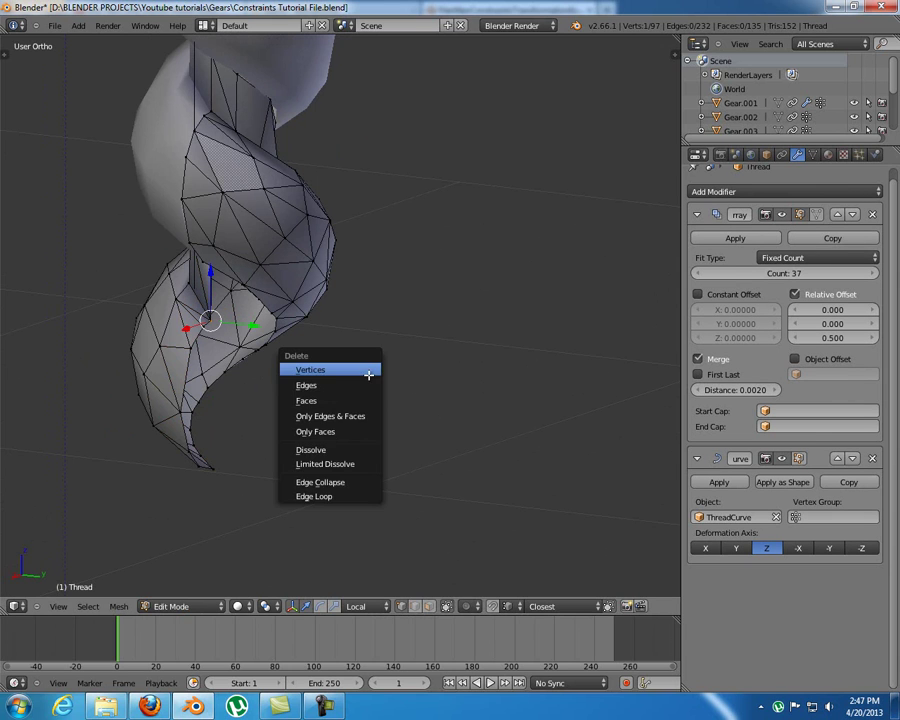
{"action": "left_click", "coordinate": [369, 372]}
Step: Select the Thread's entire base mesh to inspect it in the right view, and return to Object Mode
{"action": "key", "text": "t"}
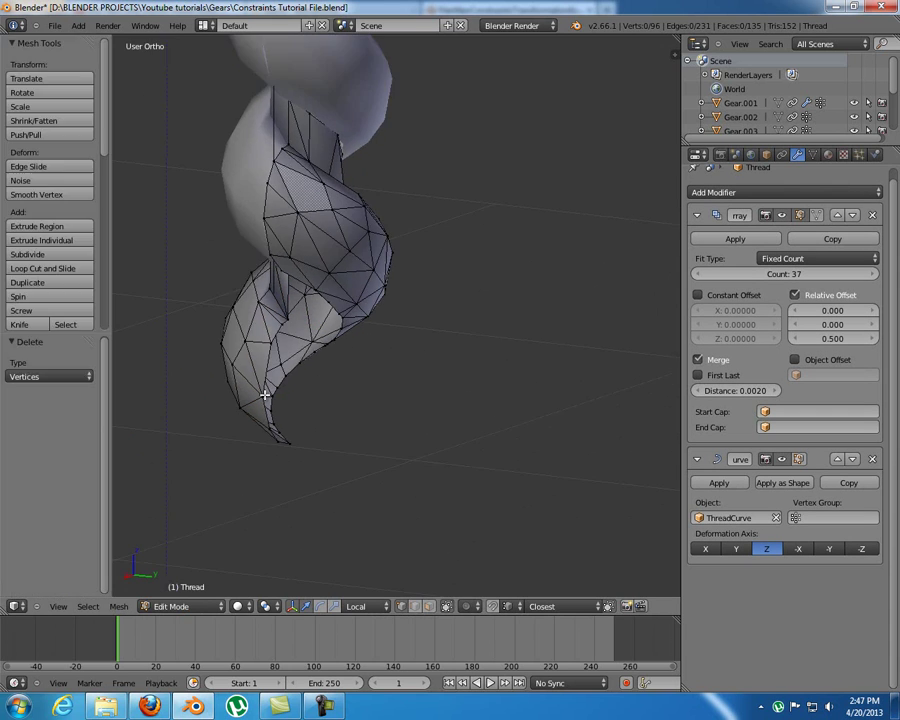
{"action": "middle_click_drag", "start_coordinate": [435, 322], "coordinate": [297, 306]}
{"action": "key", "text": "a"}
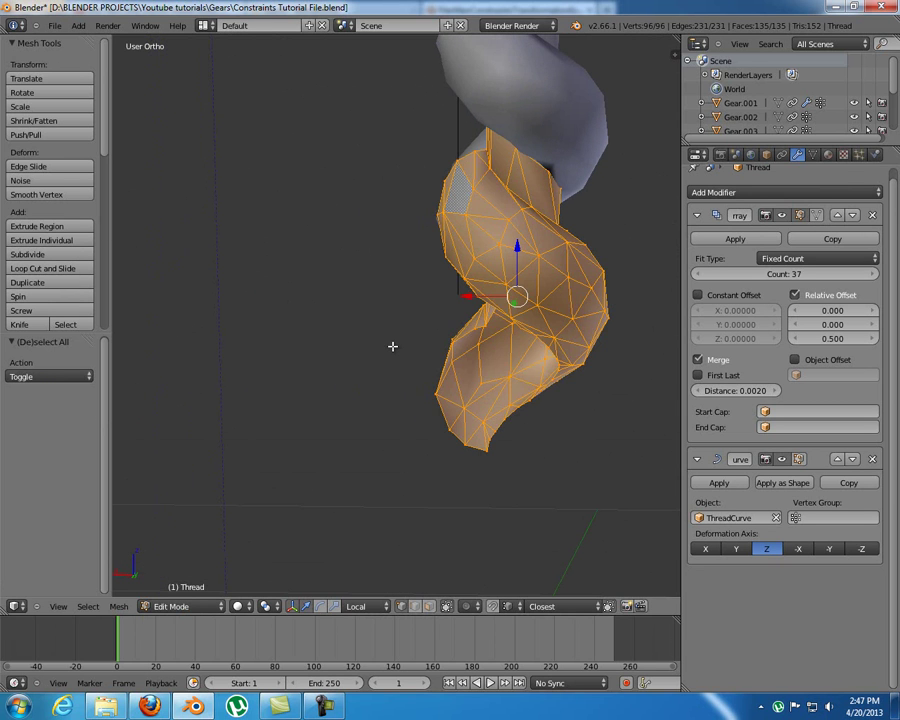
{"action": "key", "text": "t"}
{"action": "key", "text": "KP_3"}
{"action": "scroll", "coordinate": [303, 262], "scroll_direction": "down", "scroll_amount": 5}
{"action": "middle_click_drag", "start_coordinate": [158, 295], "coordinate": [327, 382], "text": "shift"}
{"action": "scroll", "coordinate": [303, 262], "scroll_direction": "down", "scroll_amount": 1}
{"action": "key", "text": "Tab"}
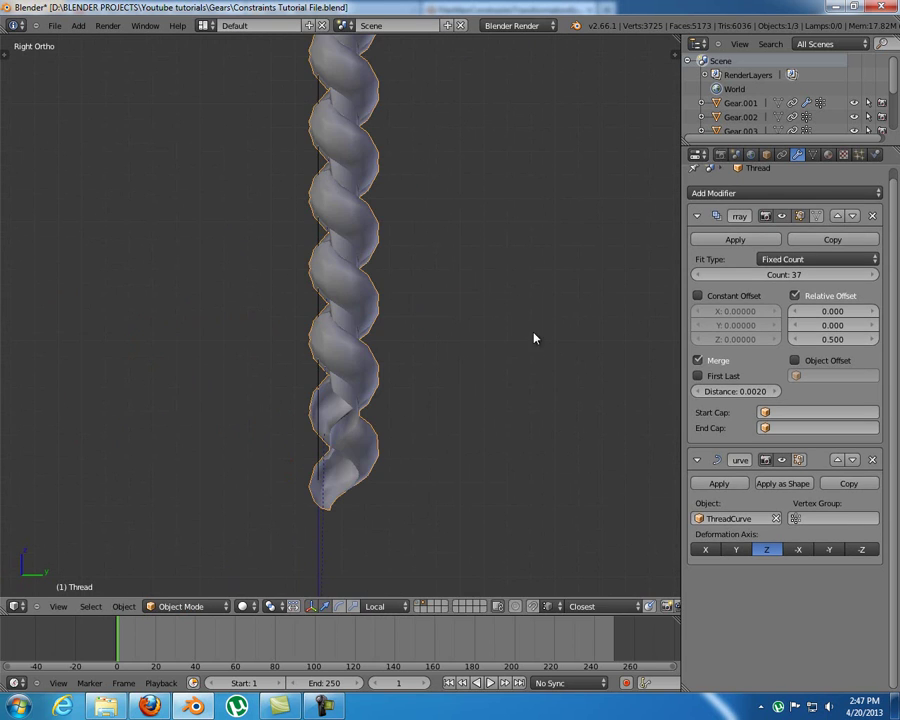
Step: Examine the decimated threads hanging from the wheel from the right side and the front
{"action": "middle_click_drag", "start_coordinate": [437, 258], "coordinate": [342, 293], "text": "shift"}
{"action": "scroll", "coordinate": [349, 289], "scroll_direction": "down", "scroll_amount": 10}
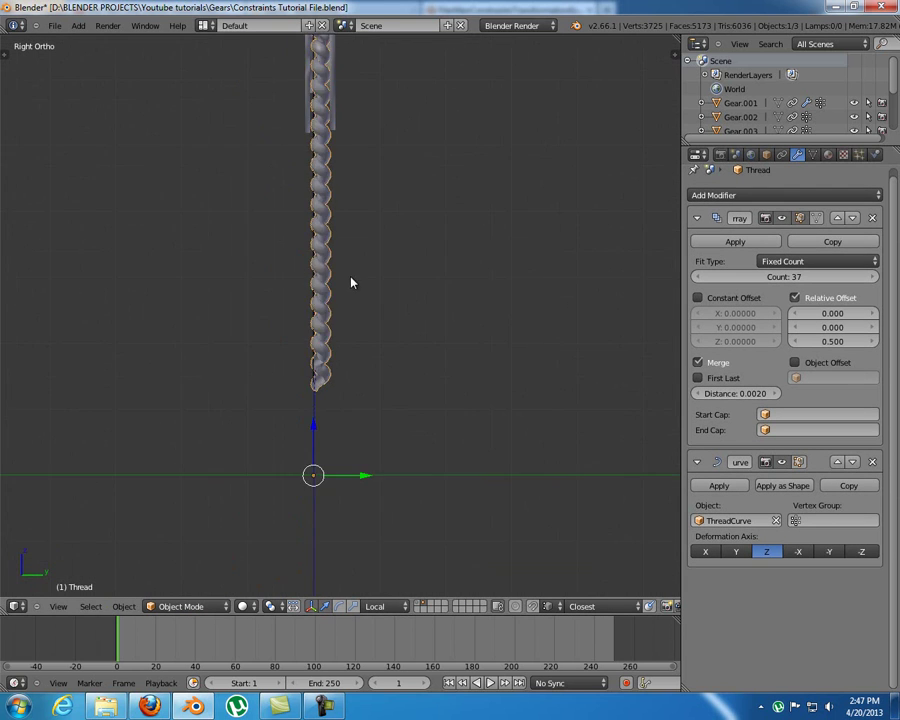
{"action": "middle_click_drag", "start_coordinate": [364, 238], "coordinate": [342, 280], "text": "shift"}
{"action": "scroll", "coordinate": [341, 280], "scroll_direction": "up", "scroll_amount": 1}
{"action": "scroll", "coordinate": [325, 380], "scroll_direction": "up", "scroll_amount": 3}
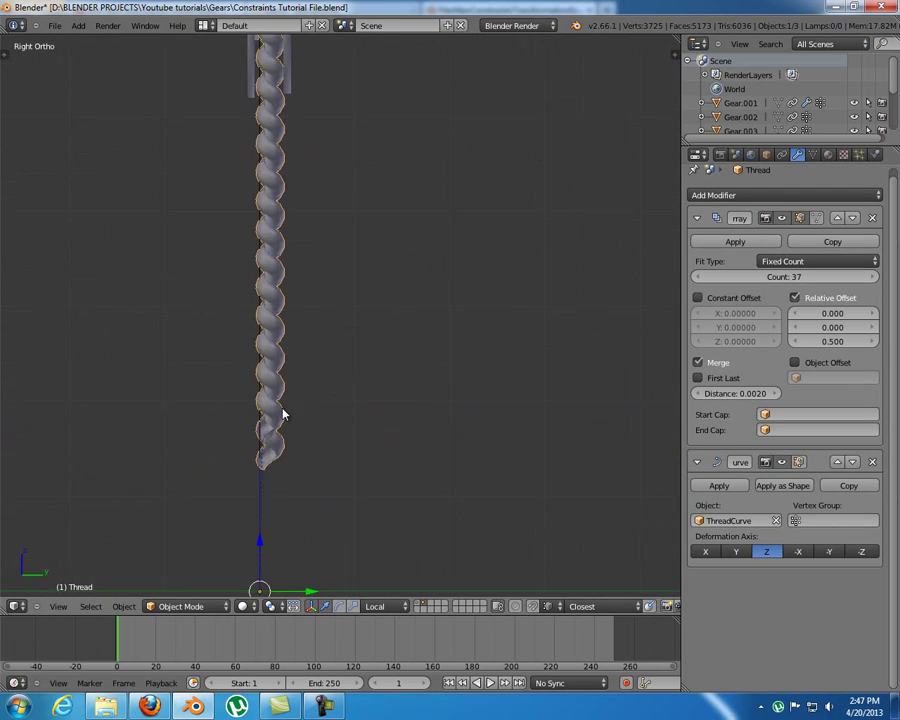
{"action": "scroll", "coordinate": [791, 279], "scroll_direction": "up", "scroll_amount": 1}
{"action": "middle_click_drag", "start_coordinate": [350, 372], "coordinate": [486, 393]}
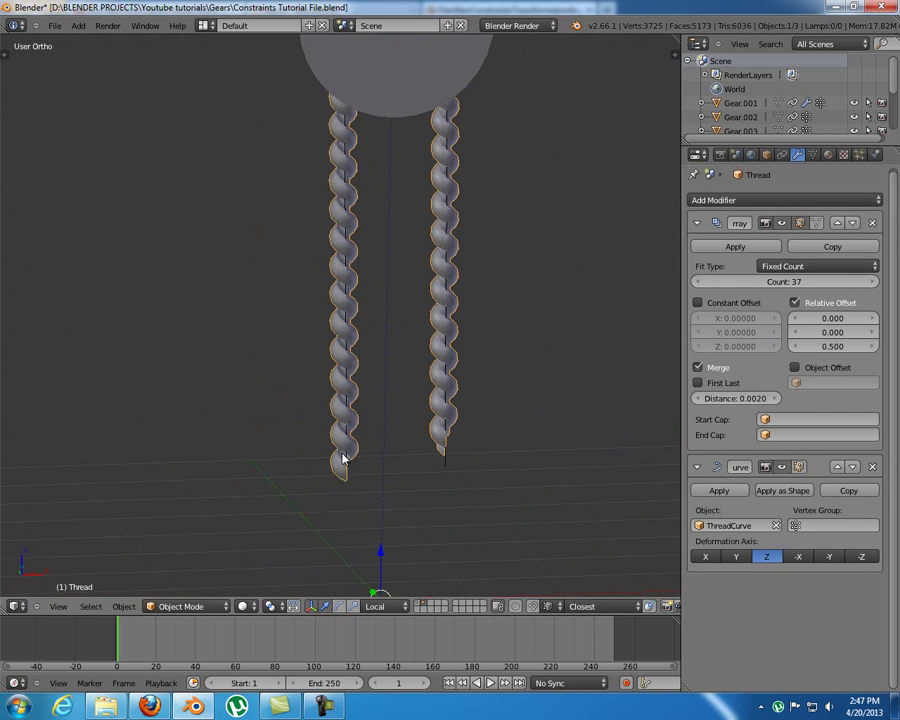
{"action": "middle_click_drag", "start_coordinate": [349, 443], "coordinate": [333, 378], "text": "shift"}
{"action": "key", "text": "KP_1"}
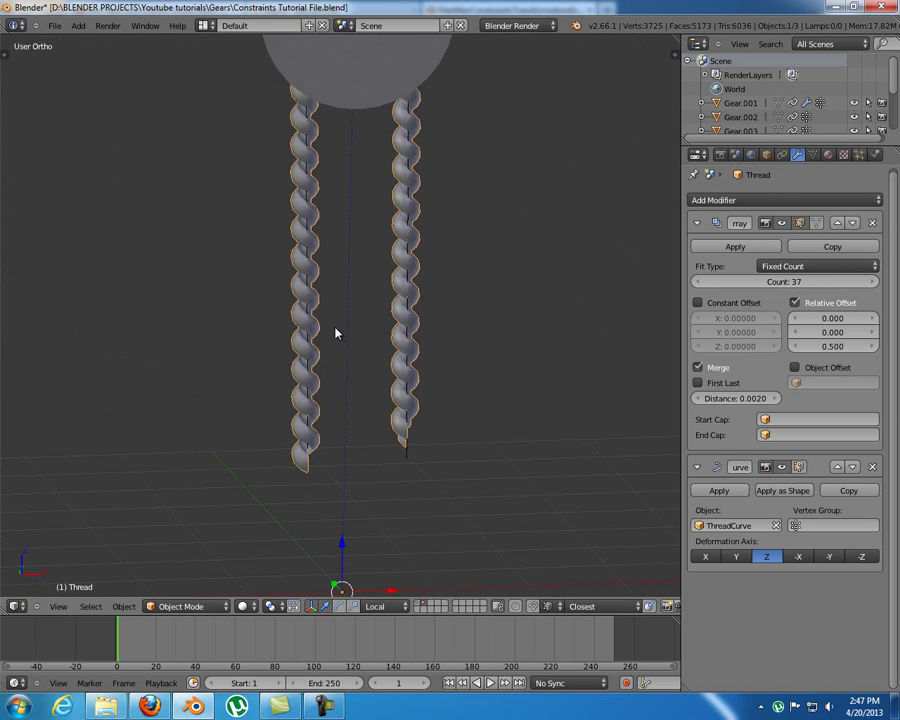
{"action": "middle_click_drag", "start_coordinate": [382, 281], "coordinate": [389, 294], "text": "shift"}
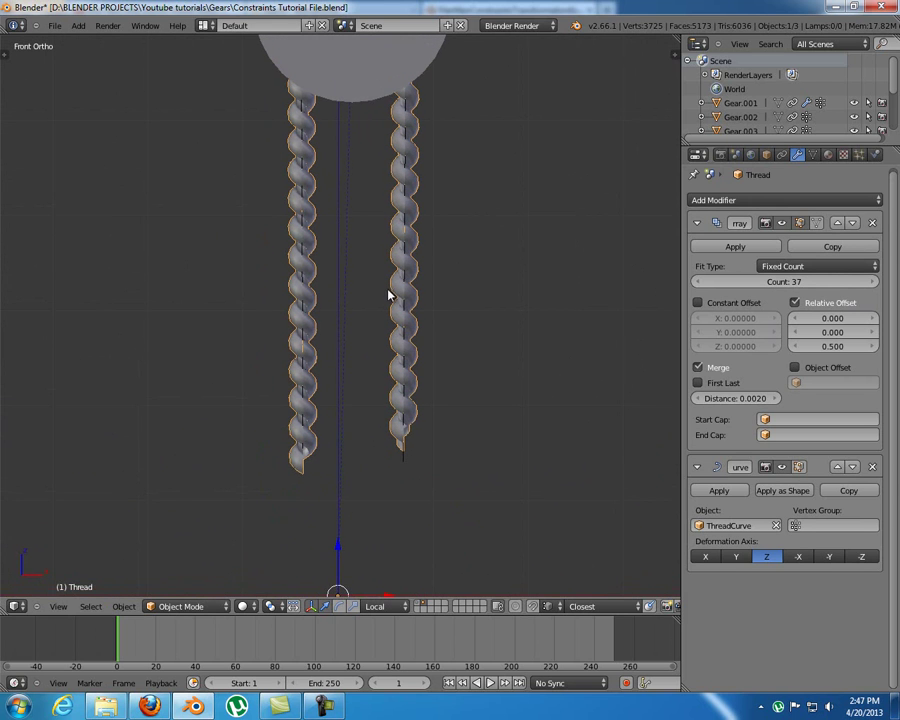
{"action": "middle_click_drag", "start_coordinate": [390, 175], "coordinate": [381, 204], "text": "shift"}
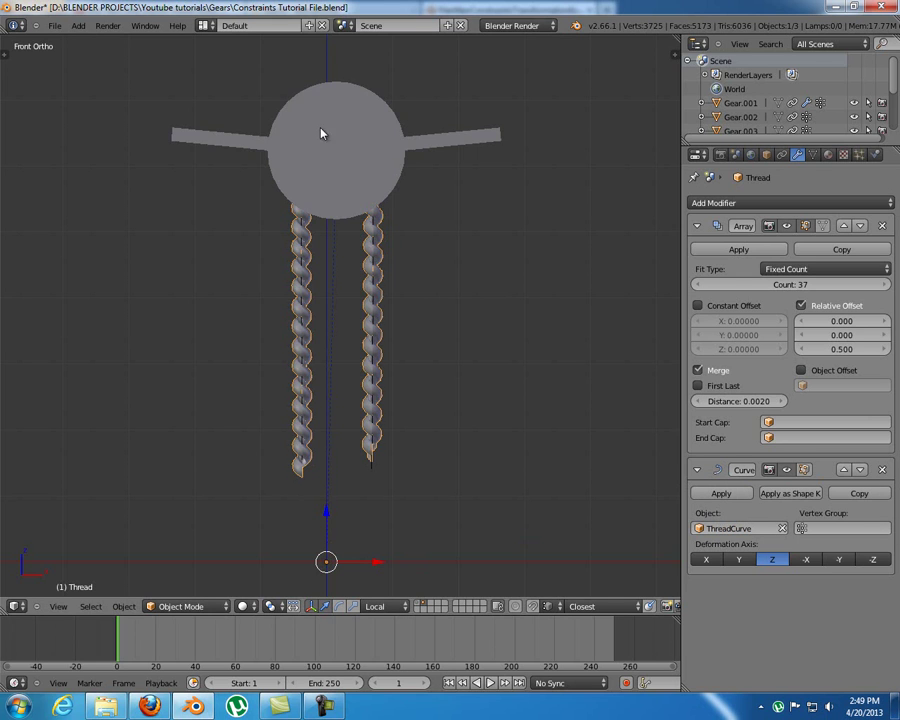
Step: Check the wheel and threads in wireframe display, and select the ThreadCurve inside the thread
{"action": "key", "text": "z"}
{"action": "middle_click_drag", "start_coordinate": [328, 152], "coordinate": [359, 182], "text": "shift"}
{"action": "key", "text": "z"}
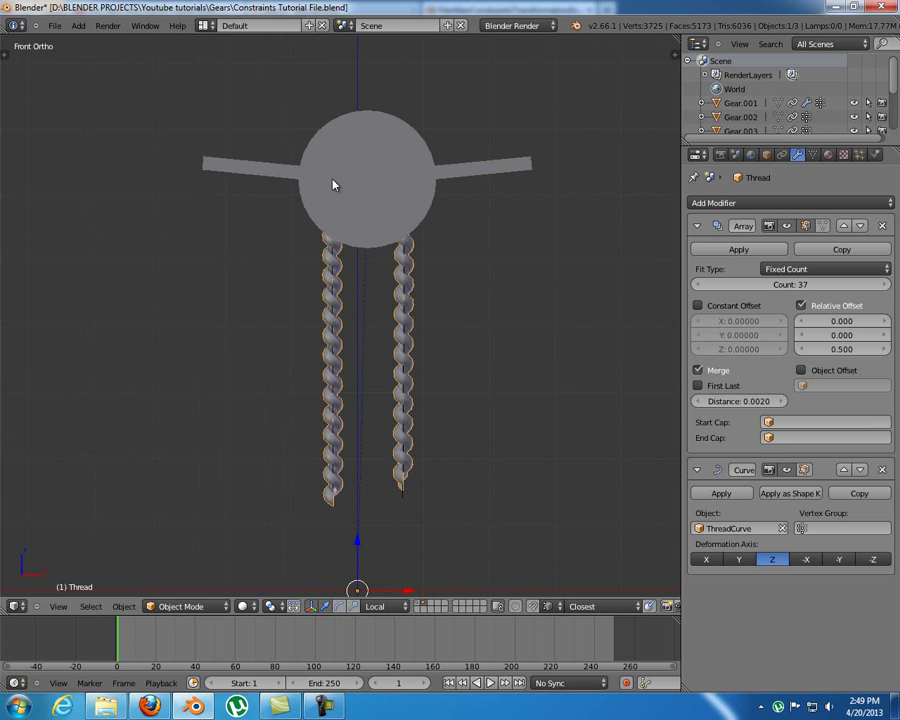
{"action": "scroll", "coordinate": [350, 220], "scroll_direction": "up", "scroll_amount": 3}
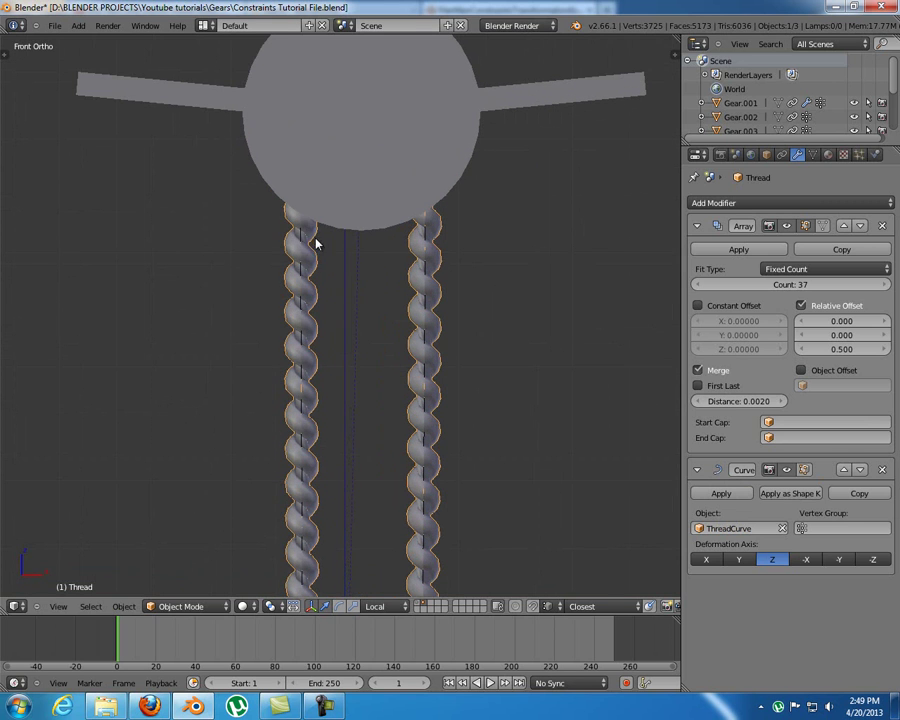
{"action": "right_click", "coordinate": [302, 245]}
{"action": "key", "text": "g"}
{"action": "right_click", "coordinate": [318, 271]}
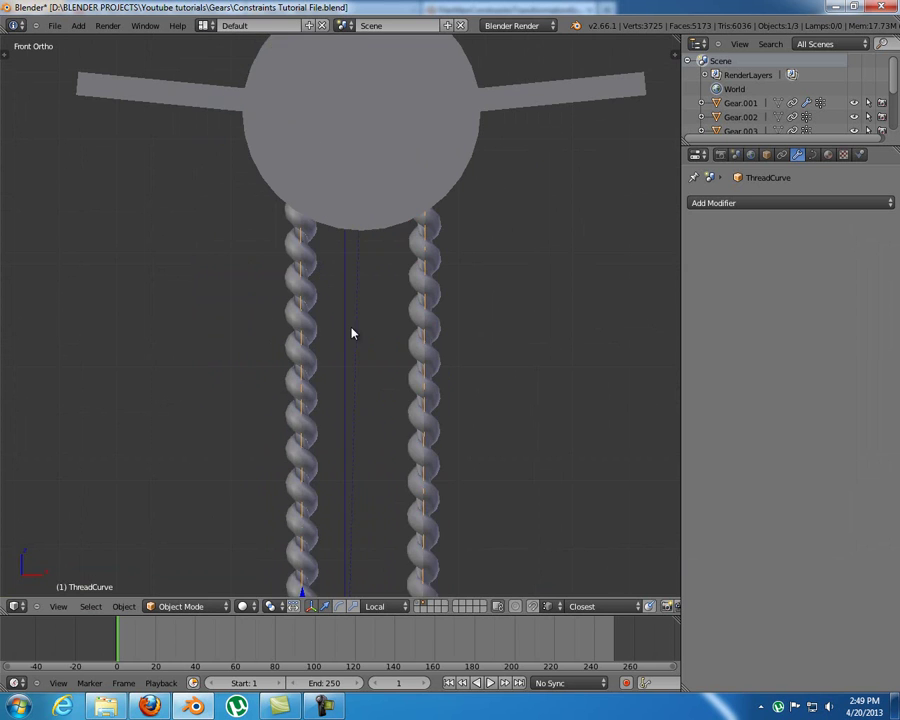
Step: Examine in wireframe how the ThreadCurve runs over the wheel and down both sides
{"action": "middle_click_drag", "start_coordinate": [352, 318], "coordinate": [364, 255], "text": "shift"}
{"action": "key", "text": "z"}
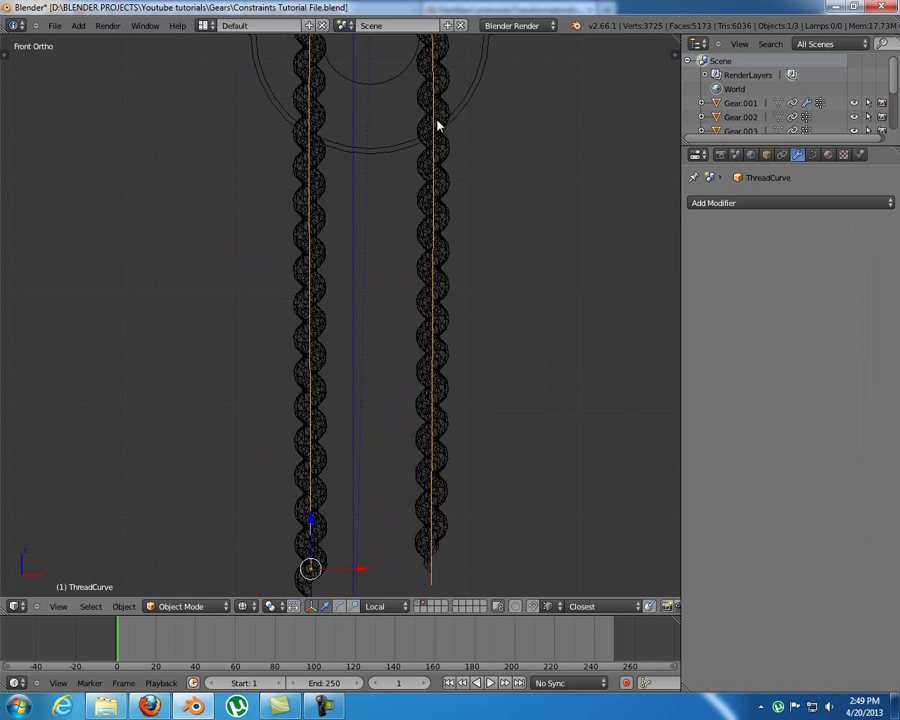
{"action": "scroll", "coordinate": [427, 110], "scroll_direction": "down", "scroll_amount": 3}
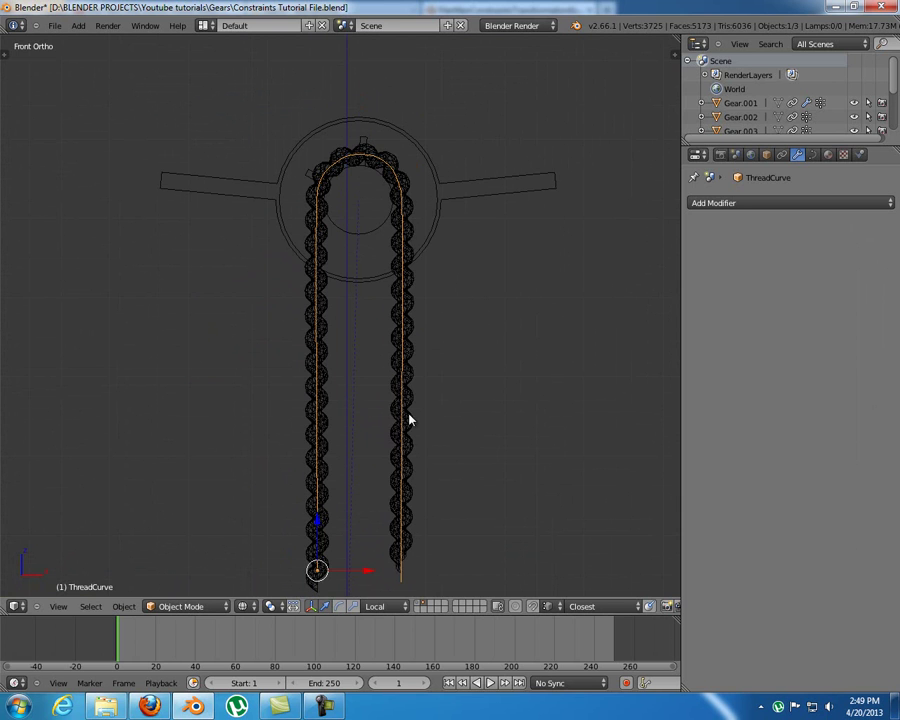
{"action": "key", "text": "z"}
Step: Check the object targeted by the Thread's Curve modifier, and select the ThreadCurve
{"action": "right_click", "coordinate": [411, 325]}
{"action": "middle_click_drag", "start_coordinate": [474, 322], "coordinate": [465, 268], "text": "shift"}
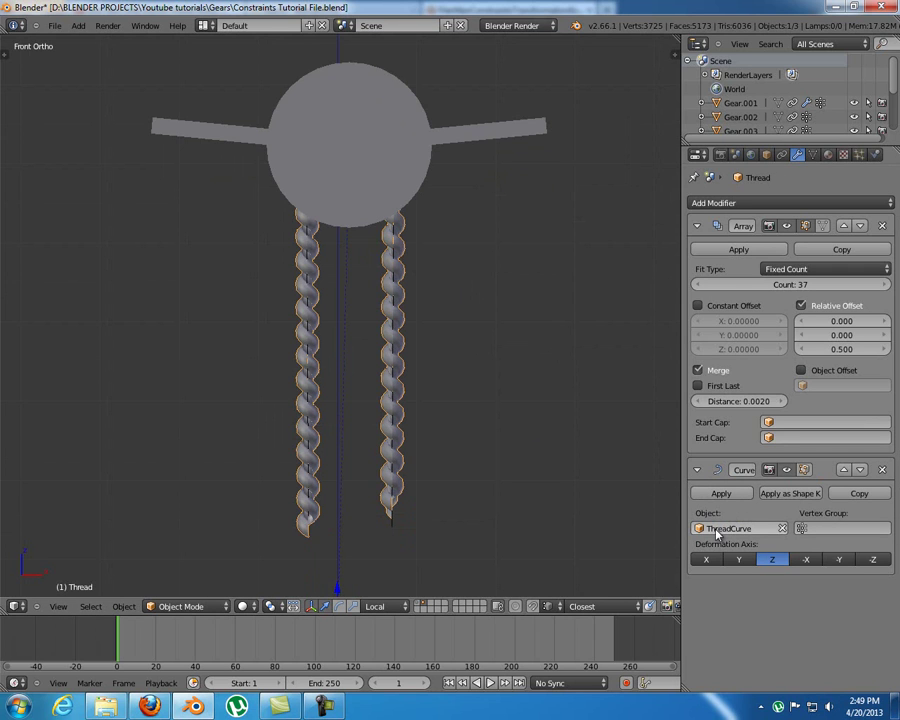
{"action": "right_click", "coordinate": [393, 527]}
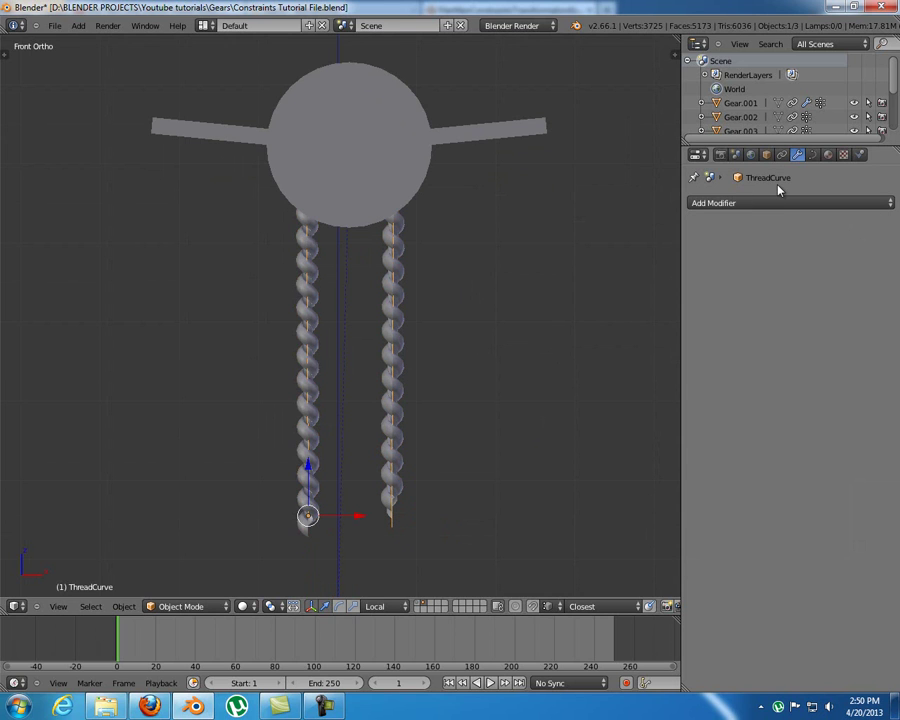
Step: Review the Thread's modifiers, and select the Wheel to inspect its Transformation constraint settings
{"action": "right_click", "coordinate": [315, 401]}
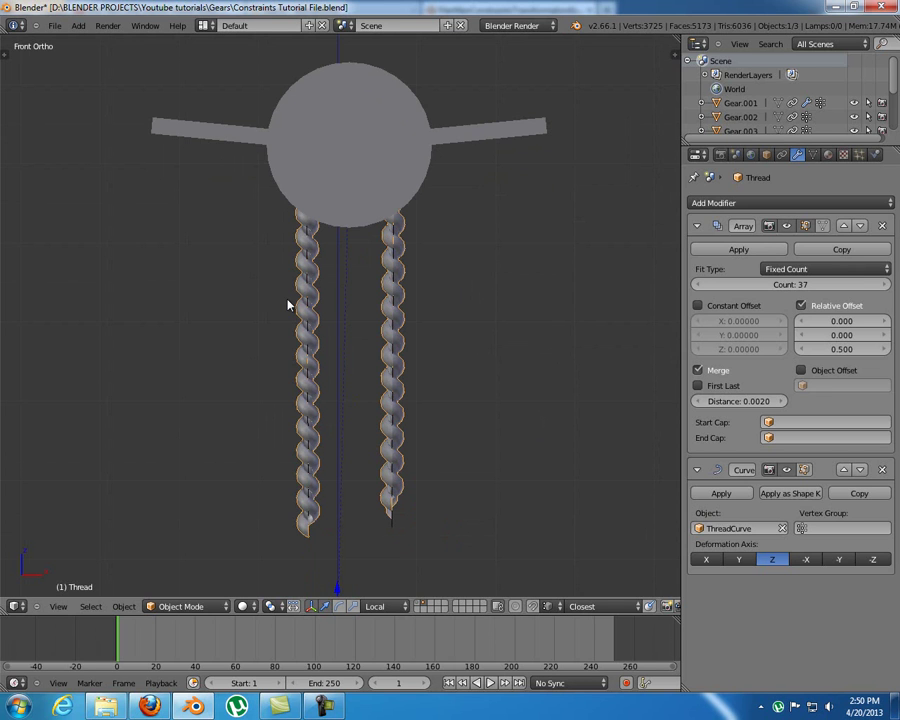
{"action": "middle_click_drag", "start_coordinate": [323, 255], "coordinate": [290, 202]}
{"action": "right_click", "coordinate": [289, 201]}
{"action": "middle_click_drag", "start_coordinate": [327, 234], "coordinate": [366, 386], "text": "shift"}
{"action": "middle_click_drag", "start_coordinate": [366, 386], "coordinate": [388, 345]}
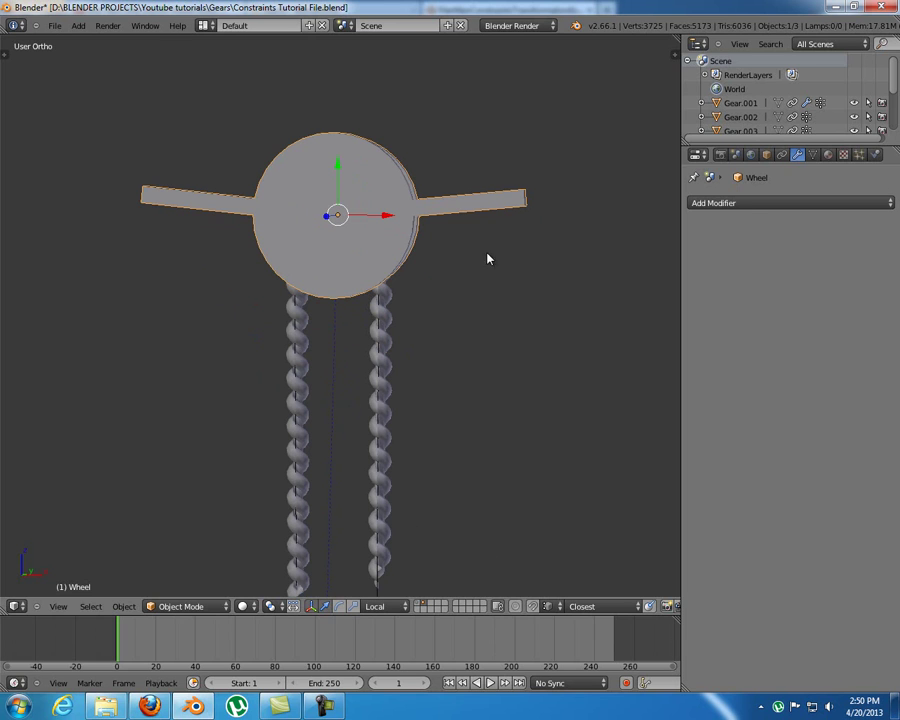
{"action": "left_click", "coordinate": [812, 154]}
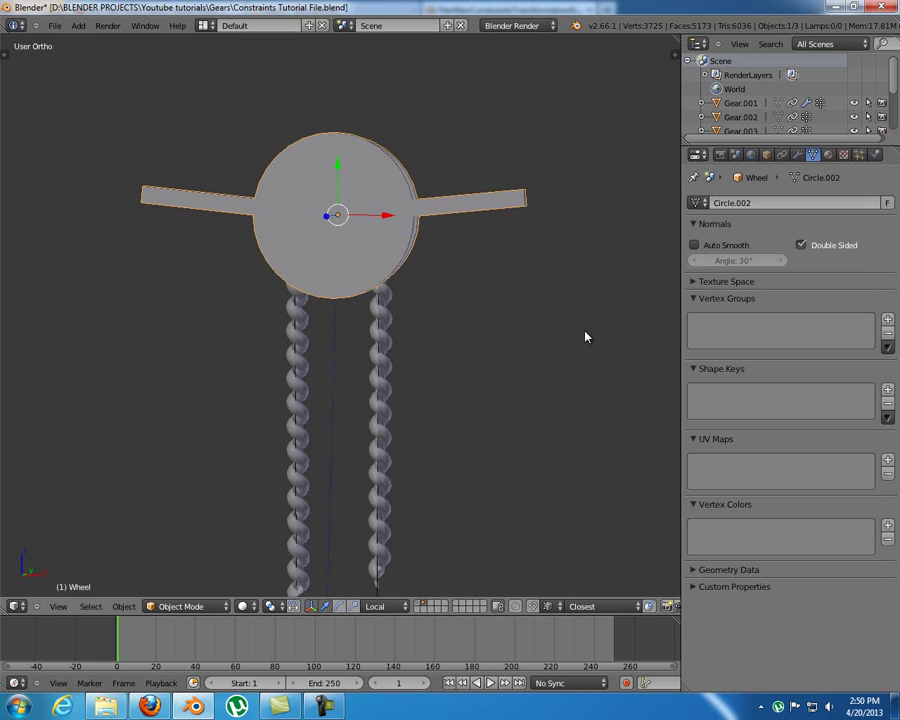
{"action": "left_click", "coordinate": [782, 154]}
{"action": "middle_click_drag", "start_coordinate": [300, 330], "coordinate": [311, 295]}
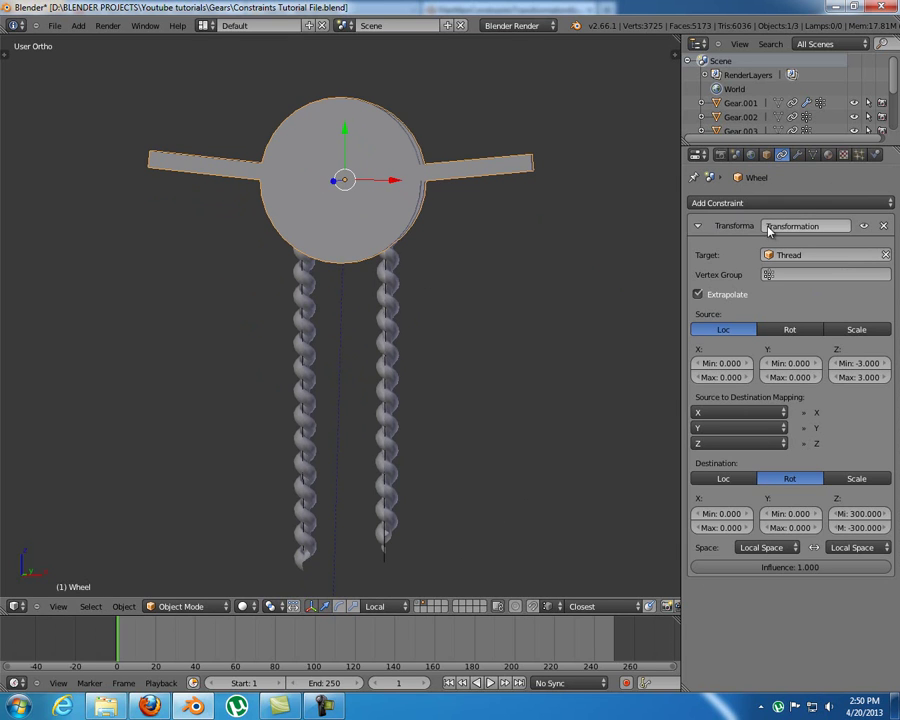
Step: Examine the Wheel from several angles alongside the source and destination settings of its Transformation constraint
{"action": "middle_click_drag", "start_coordinate": [410, 321], "coordinate": [445, 294]}
{"action": "right_click", "coordinate": [355, 306]}
{"action": "right_click", "coordinate": [431, 189]}
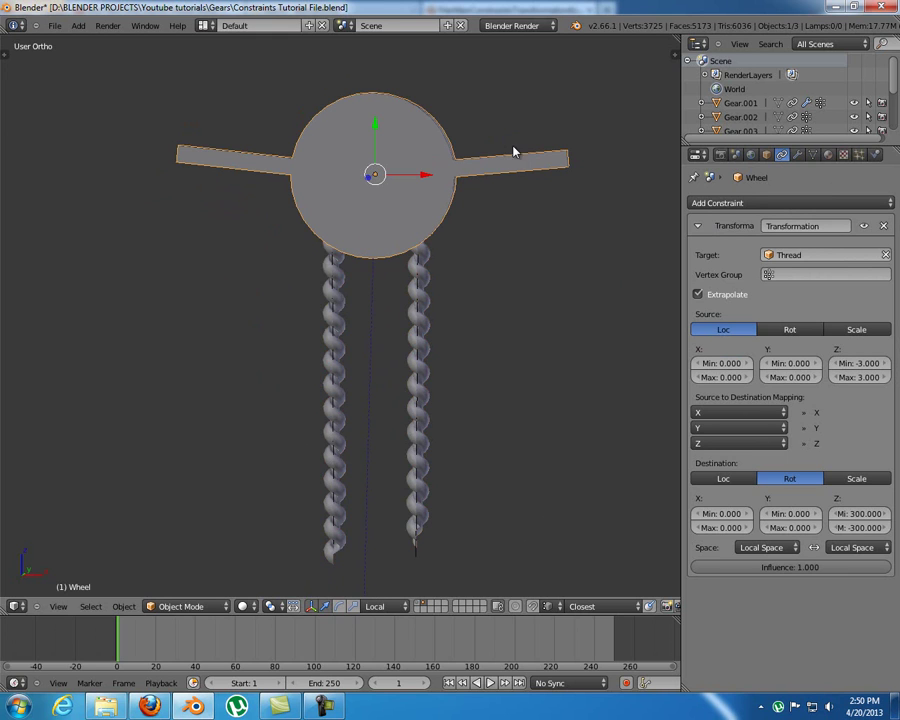
{"action": "middle_click_drag", "start_coordinate": [450, 230], "coordinate": [315, 195]}
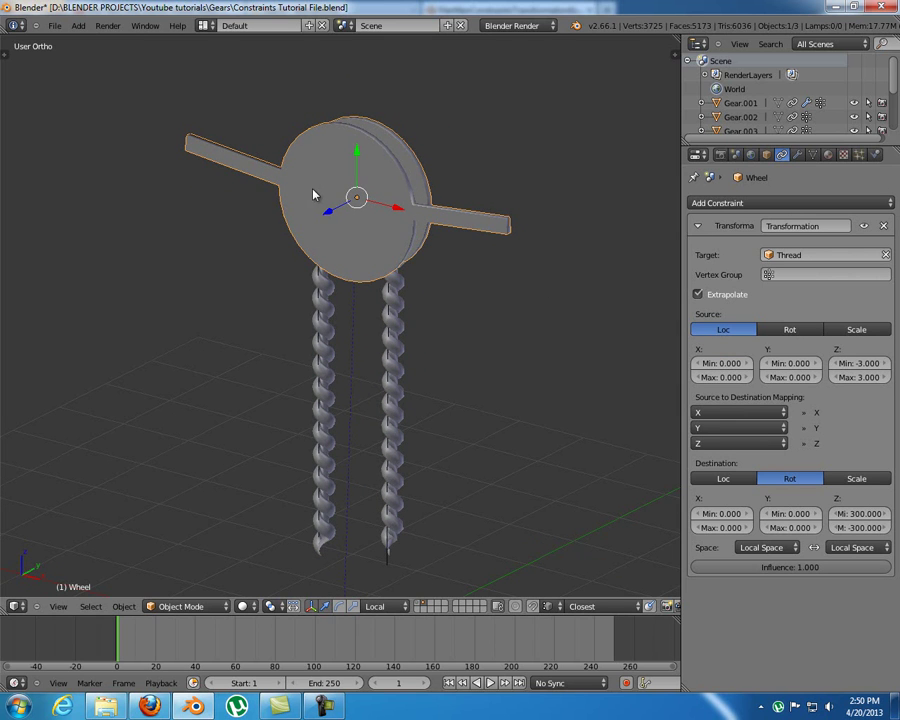
{"action": "middle_click_drag", "start_coordinate": [414, 325], "coordinate": [395, 338]}
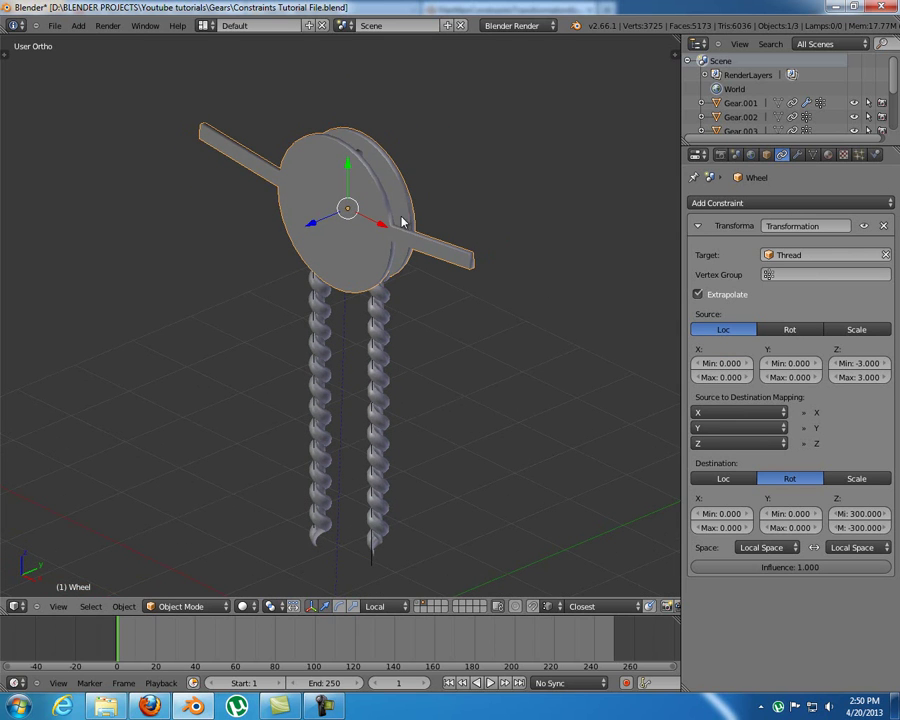
{"action": "middle_click_drag", "start_coordinate": [333, 291], "coordinate": [488, 307]}
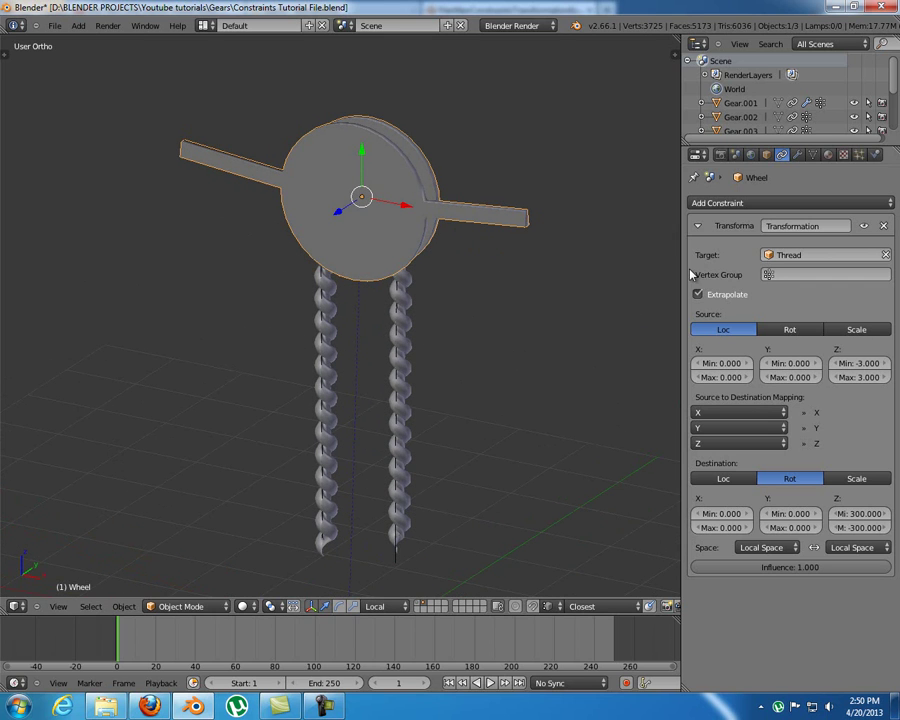
Step: Compare the Thread's Limit Location constraint with the Wheel's Transformation constraint, and examine the Wheel's local axes
{"action": "right_click", "coordinate": [331, 356]}
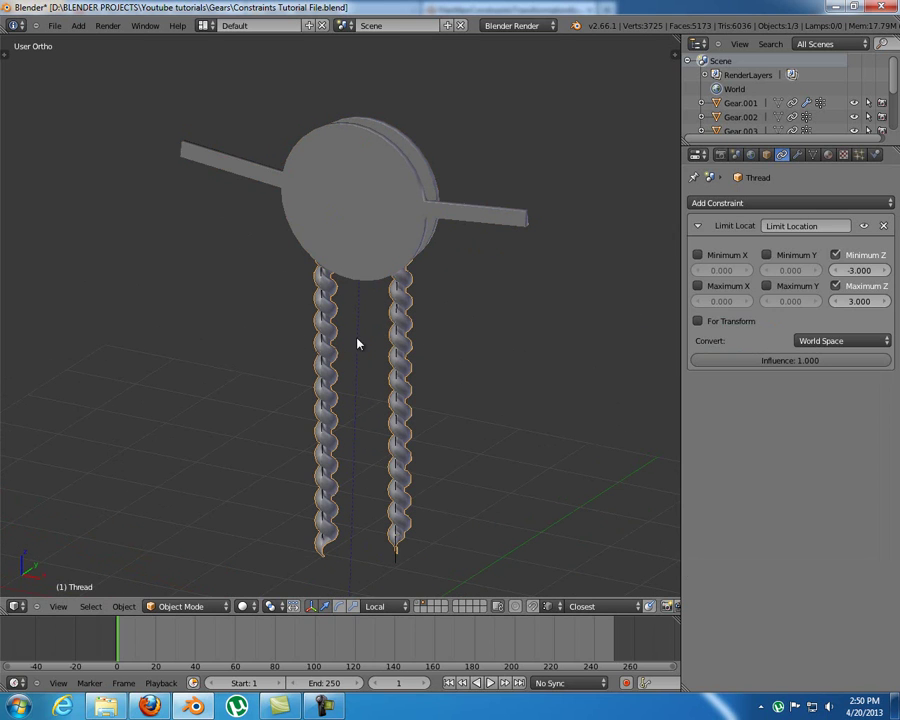
{"action": "right_click", "coordinate": [418, 195]}
{"action": "middle_click_drag", "start_coordinate": [414, 215], "coordinate": [534, 261]}
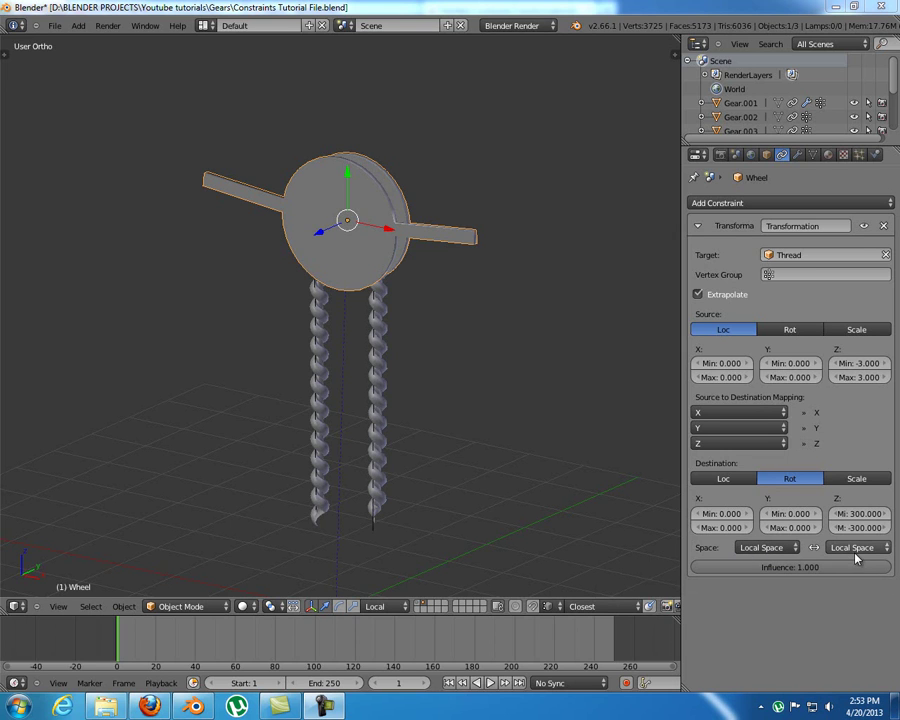
{"action": "right_click", "coordinate": [331, 360]}
{"action": "right_click", "coordinate": [379, 257]}
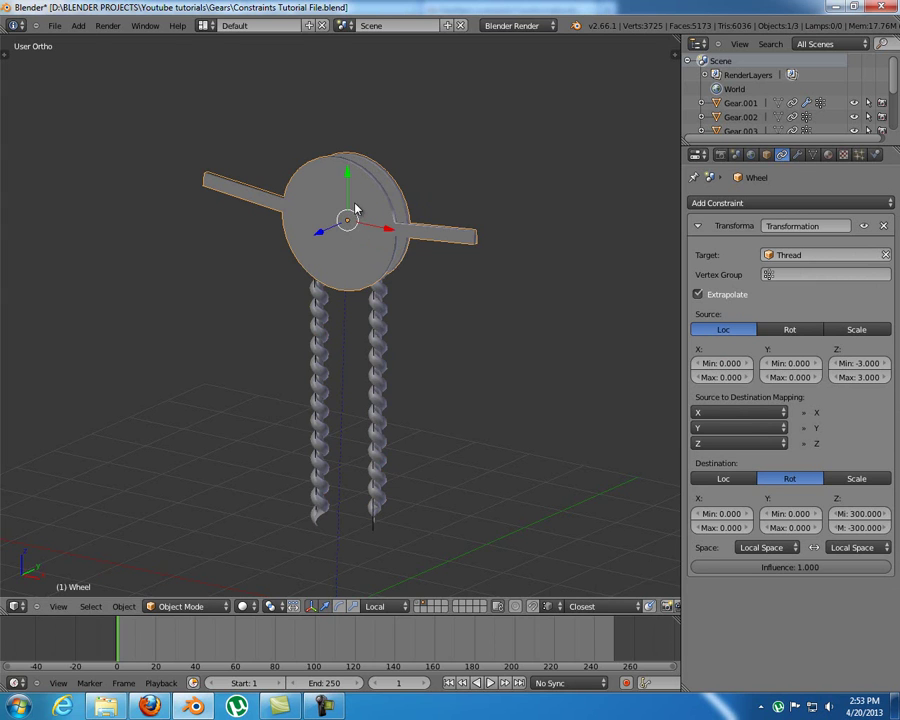
{"action": "middle_click_drag", "start_coordinate": [466, 327], "coordinate": [445, 330]}
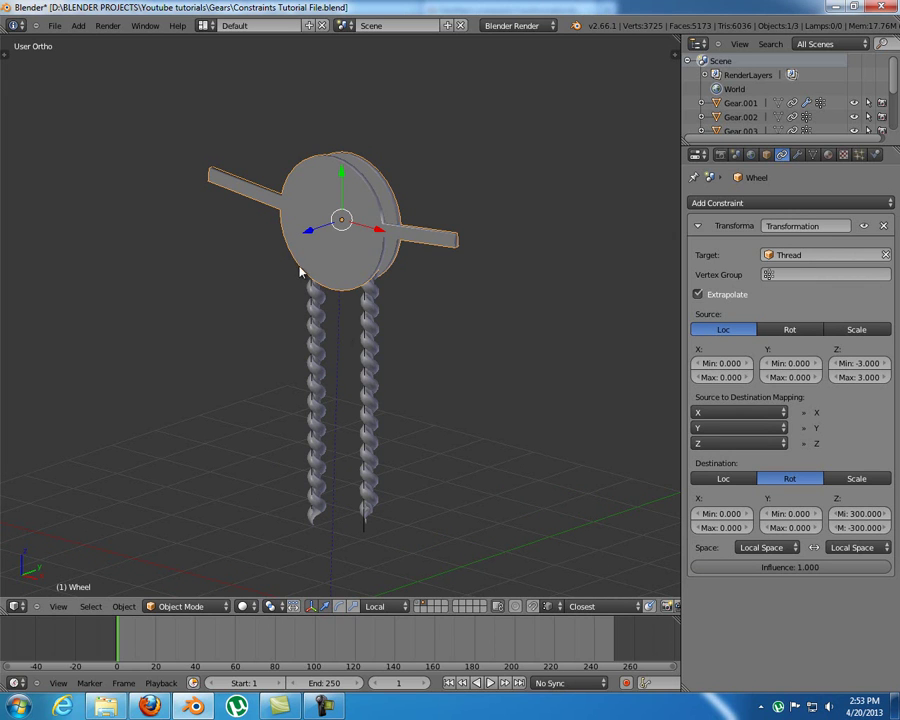
{"action": "middle_click_drag", "start_coordinate": [327, 225], "coordinate": [315, 255]}
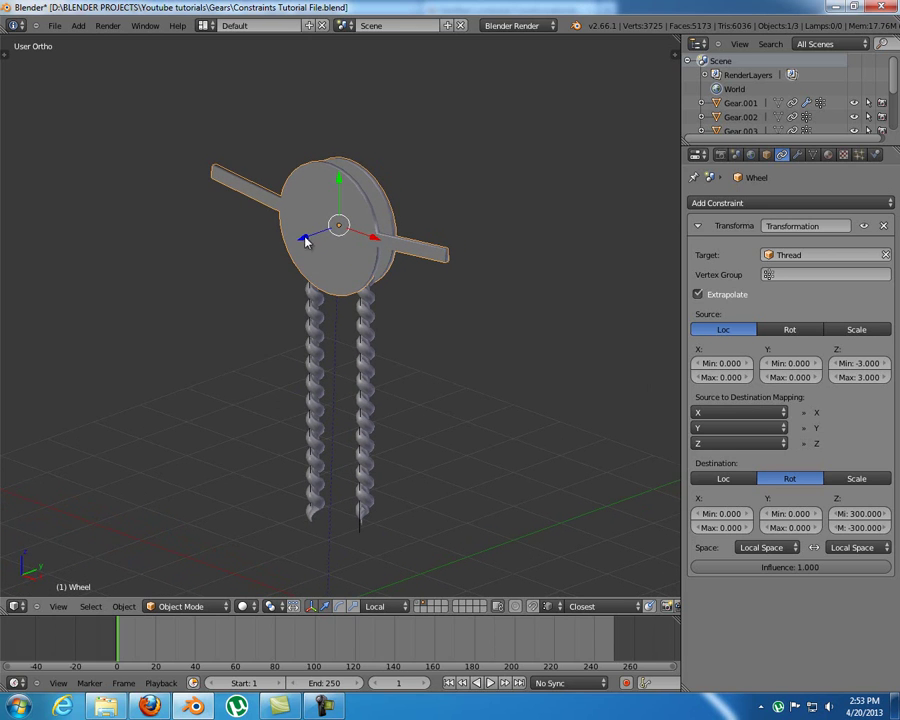
{"action": "middle_click_drag", "start_coordinate": [321, 238], "coordinate": [380, 269]}
Step: Try moving the Thread upward along its local Z axis to see the Wheel rotate, and select the Wheel
{"action": "right_click", "coordinate": [334, 351]}
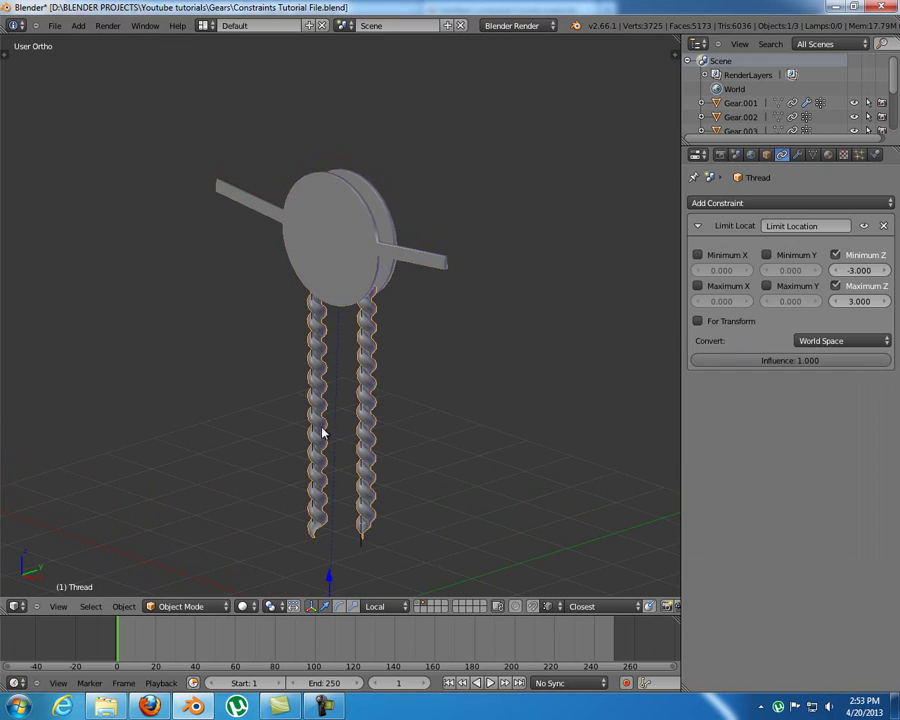
{"action": "scroll", "coordinate": [321, 428], "scroll_direction": "down", "scroll_amount": 1}
{"action": "left_click_drag", "start_coordinate": [334, 532], "coordinate": [342, 443]}
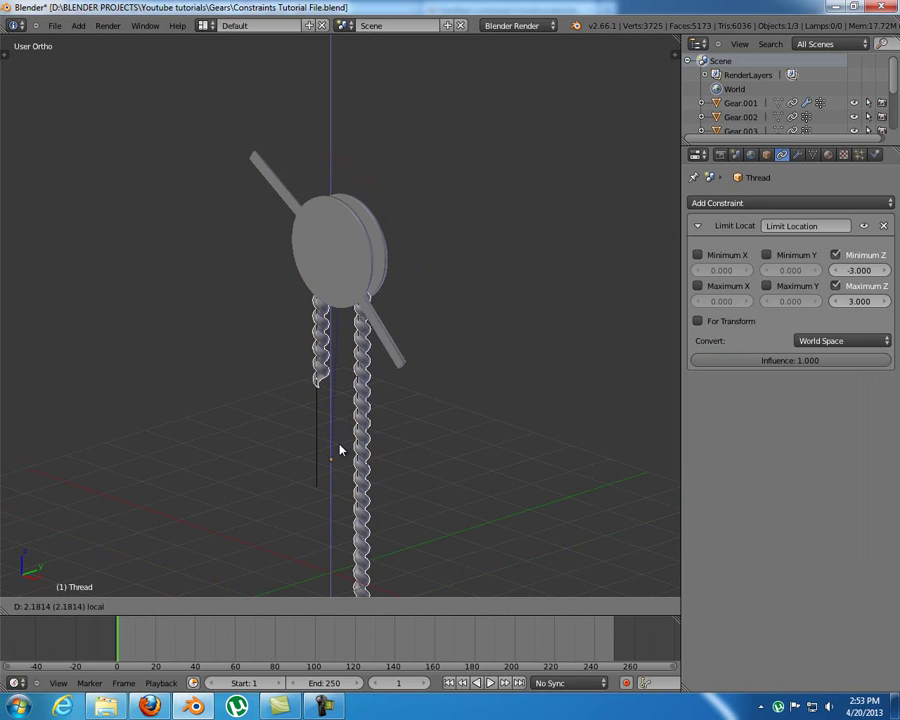
{"action": "left_click", "coordinate": [337, 452]}
{"action": "right_click", "coordinate": [340, 245]}
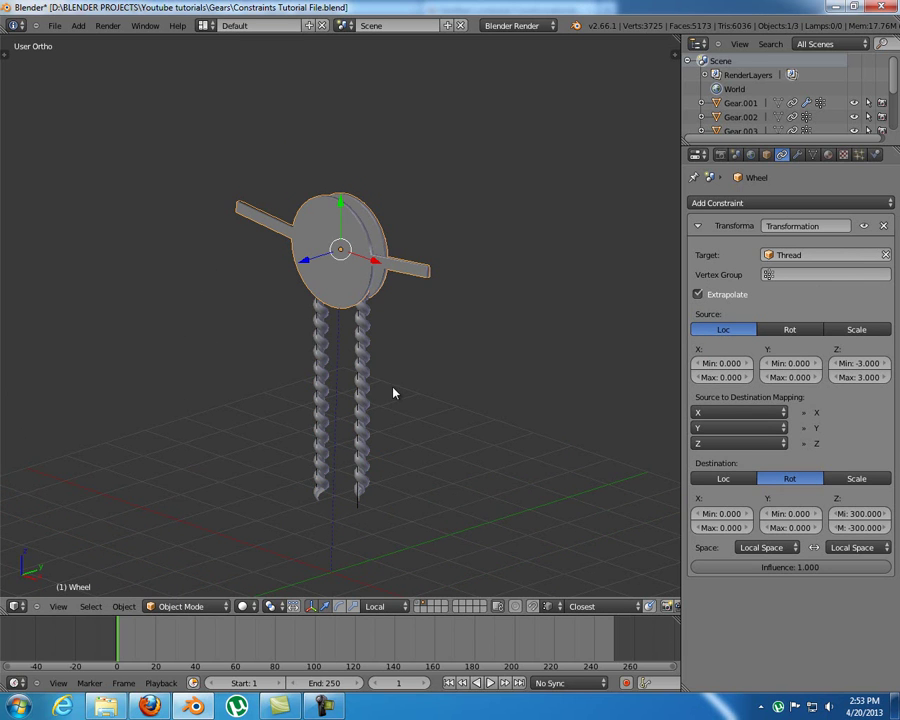
Step: Check the Thread's Limit Location constraint, and try moving the Thread along its local Z axis to test the limits
{"action": "middle_click_drag", "start_coordinate": [370, 445], "coordinate": [426, 433]}
{"action": "right_click", "coordinate": [390, 420]}
{"action": "middle_click_drag", "start_coordinate": [476, 452], "coordinate": [476, 417], "text": "shift"}
{"action": "middle_click_drag", "start_coordinate": [424, 458], "coordinate": [435, 461]}
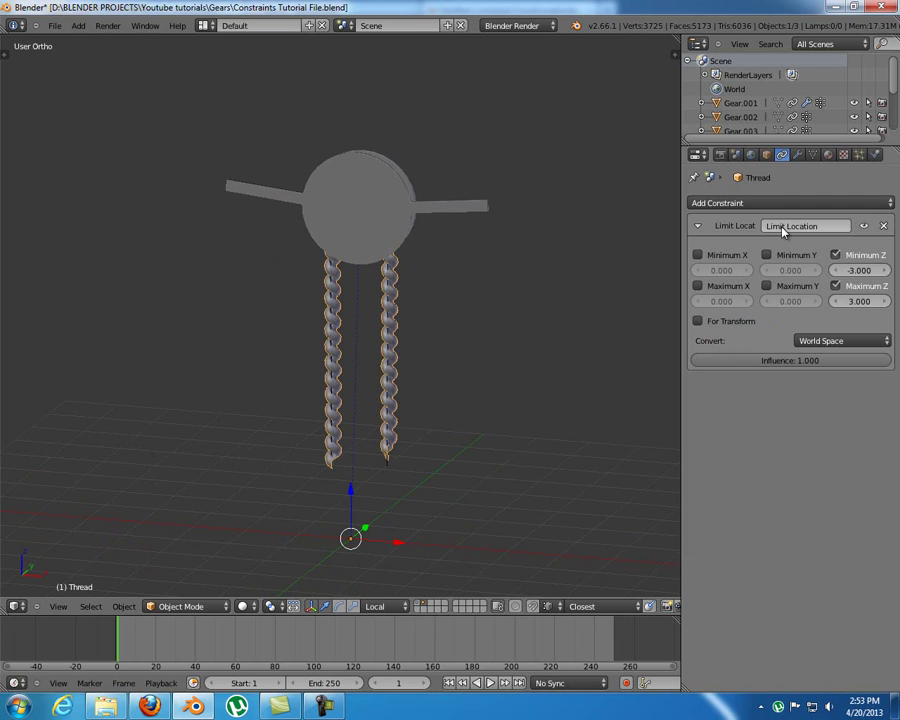
{"action": "left_click_drag", "start_coordinate": [349, 496], "coordinate": [367, 276]}
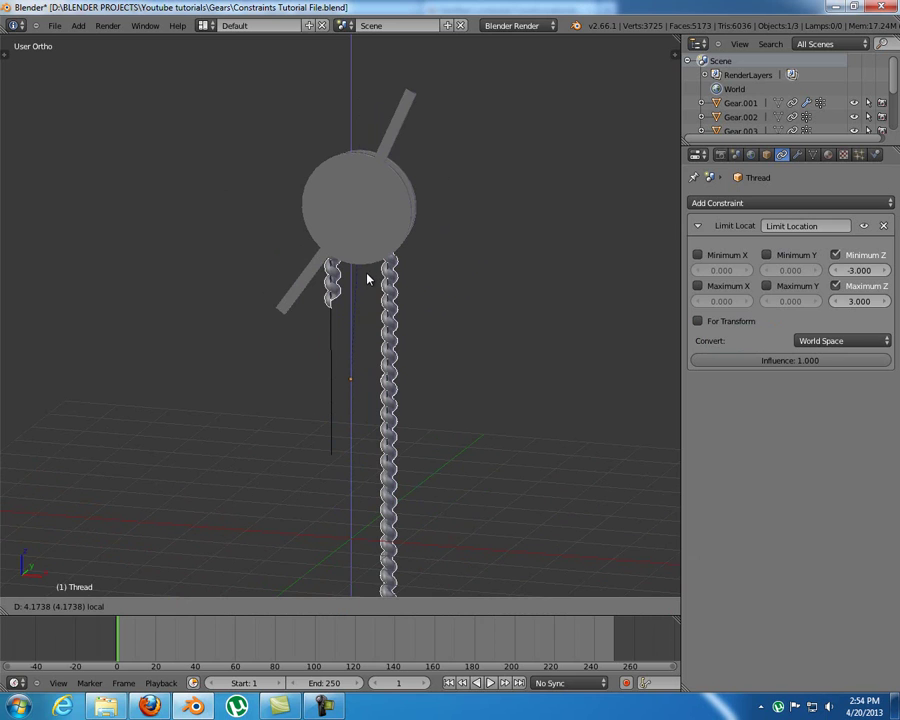
{"action": "left_click_drag", "start_coordinate": [340, 380], "coordinate": [425, 228]}
{"action": "left_click_drag", "start_coordinate": [431, 284], "coordinate": [393, 258]}
{"action": "right_click", "coordinate": [393, 258]}
{"action": "middle_click_drag", "start_coordinate": [404, 249], "coordinate": [436, 253]}
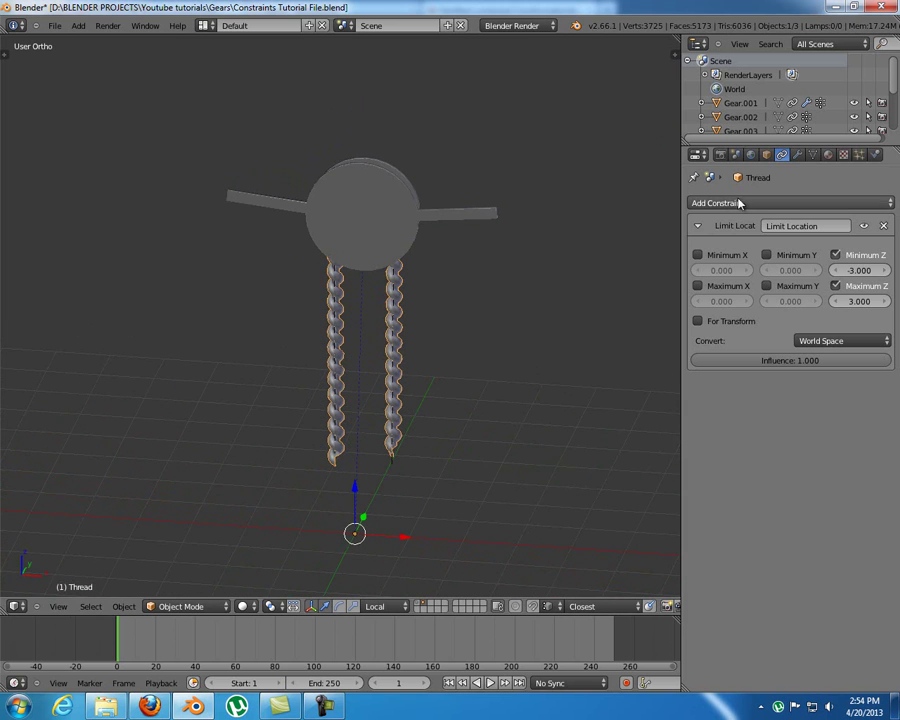
{"action": "middle_click_drag", "start_coordinate": [385, 300], "coordinate": [402, 213]}
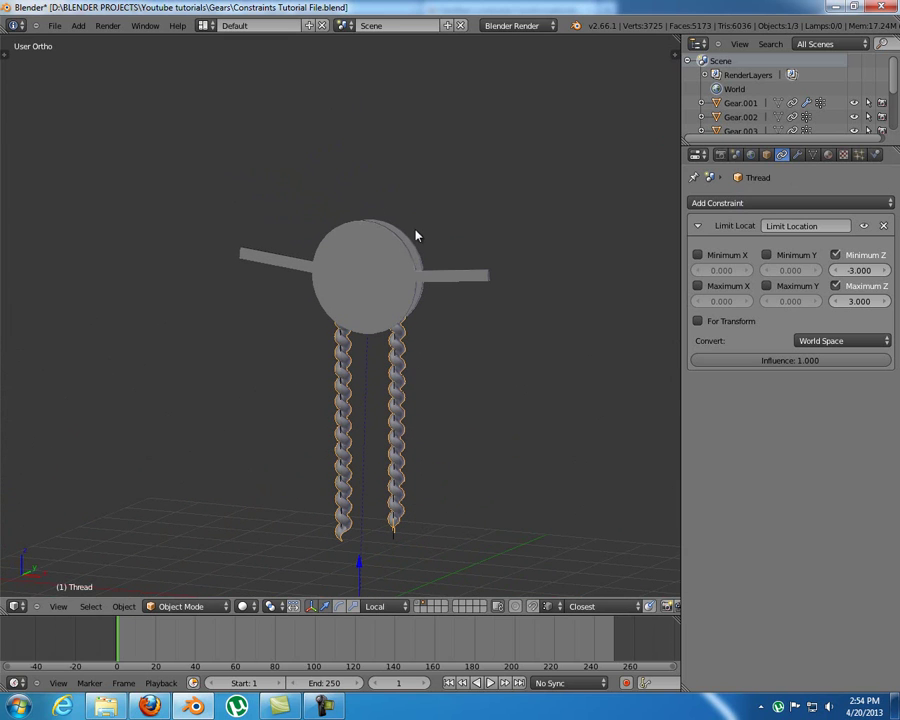
Step: Inspect the Thread's loop over the wheel up close in wireframe from the front view
{"action": "scroll", "coordinate": [369, 314], "scroll_direction": "up", "scroll_amount": 6}
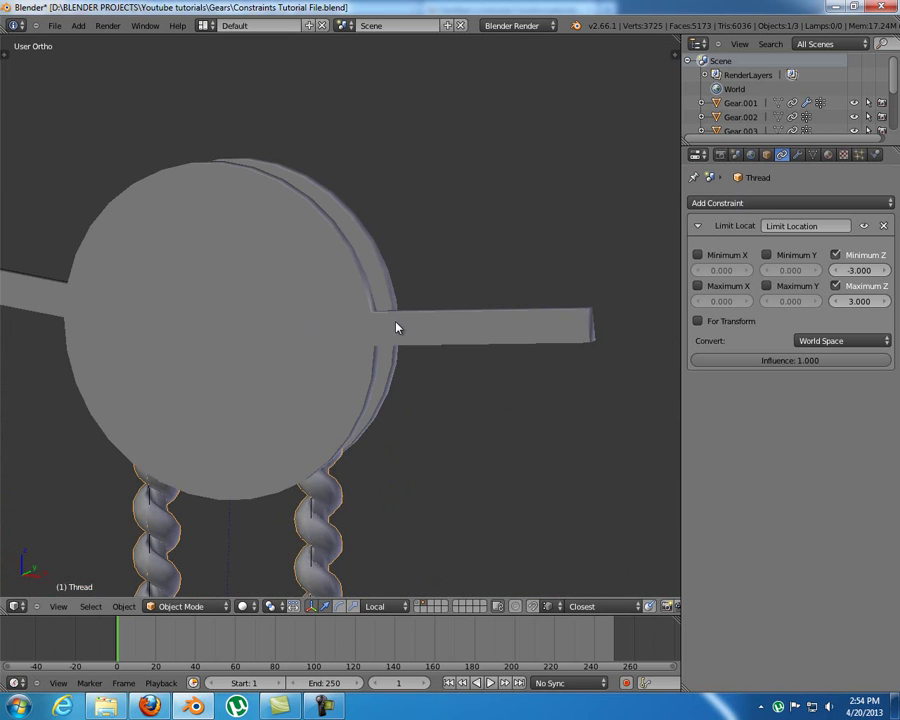
{"action": "key", "text": "z"}
{"action": "mouse_move", "coordinate": [461, 312]}
{"action": "middle_mouse_down"}
{"action": "mouse_move", "coordinate": [392, 315]}
{"action": "mouse_move", "coordinate": [364, 301]}
{"action": "mouse_move", "coordinate": [350, 350]}
{"action": "middle_mouse_up"}
{"action": "key", "text": "KP_1"}
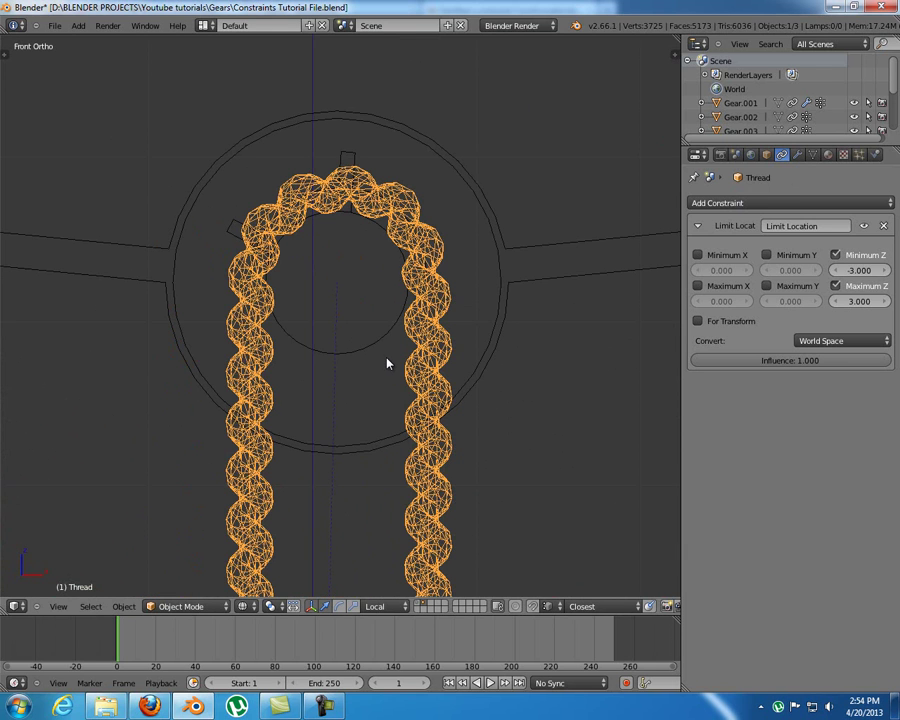
{"action": "scroll", "coordinate": [380, 334], "scroll_direction": "up", "scroll_amount": 1, "text": "shift"}
{"action": "scroll", "coordinate": [460, 315], "scroll_direction": "up", "scroll_amount": 2}
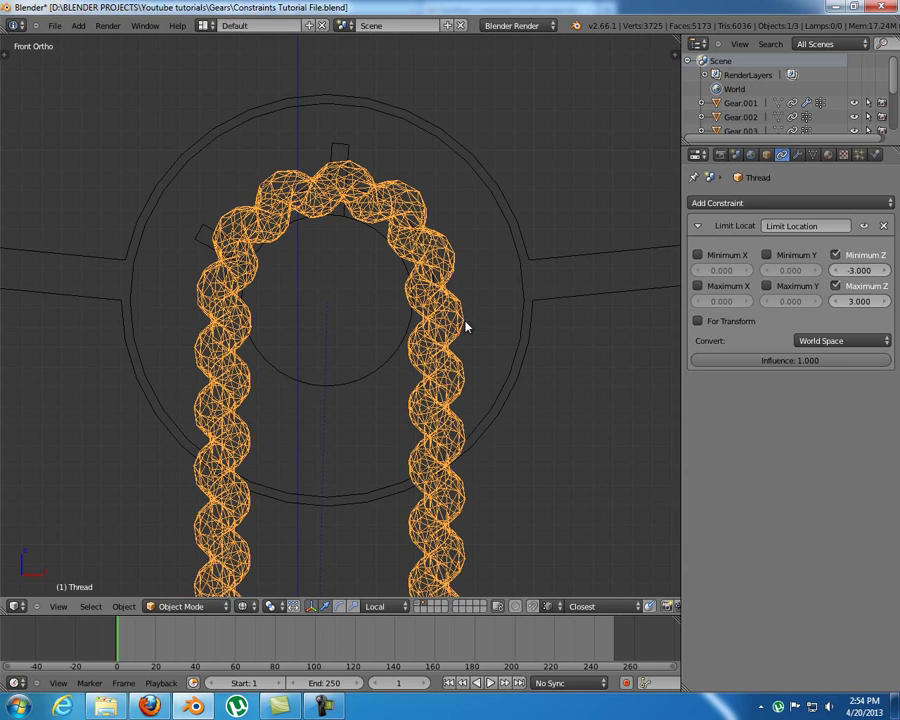
Step: Try moving the Thread up and down along the global Z axis to compare its travel with the Wheel's rotation
{"action": "key", "text": "g"}
{"action": "key", "text": "z"}
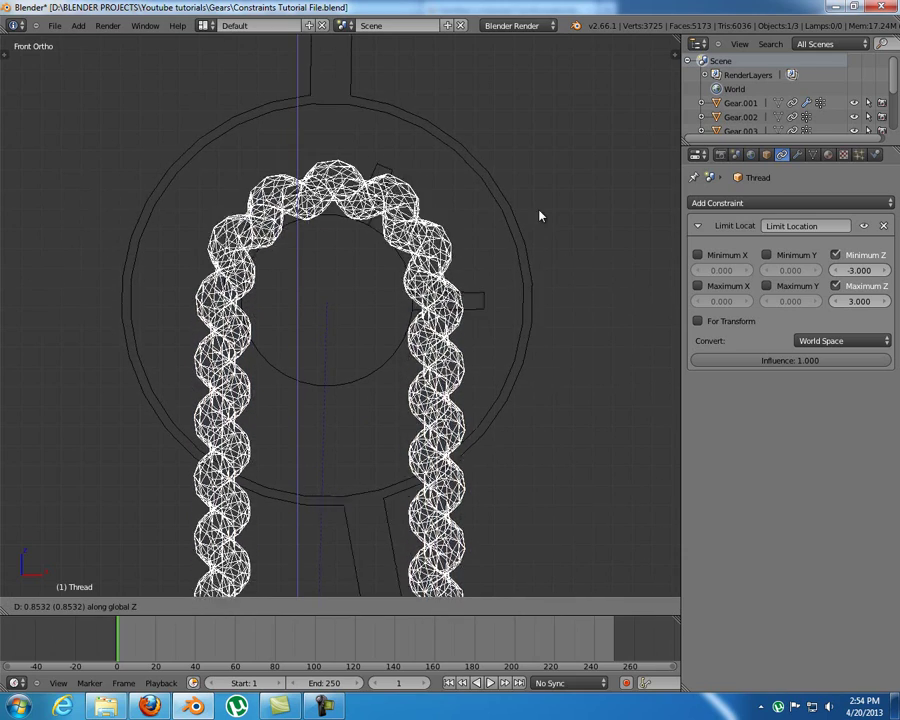
{"action": "left_click", "coordinate": [542, 198]}
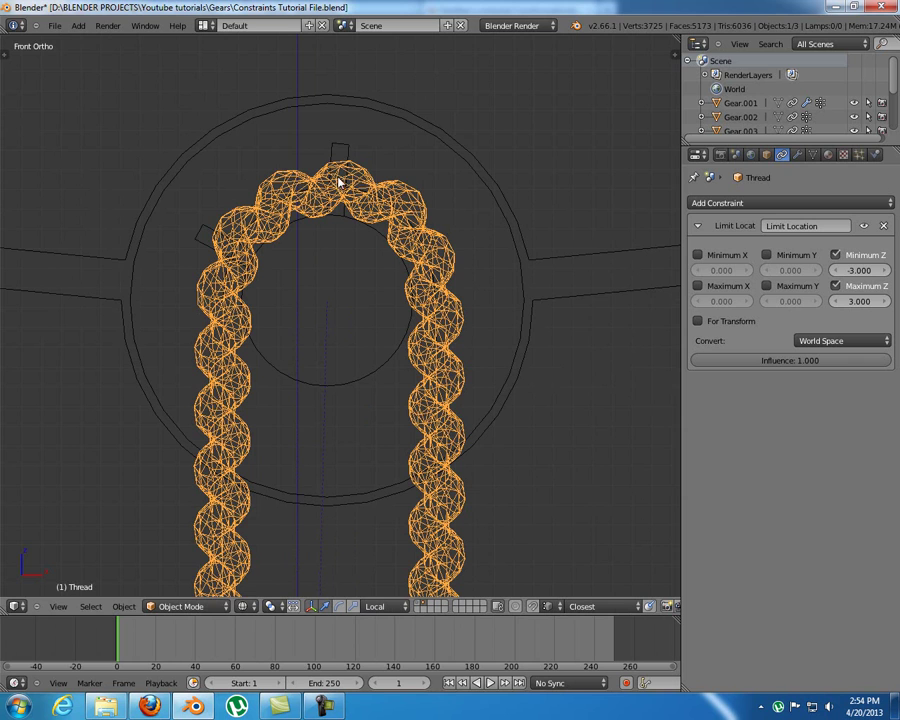
{"action": "middle_click_drag", "start_coordinate": [346, 155], "coordinate": [348, 169], "text": "shift"}
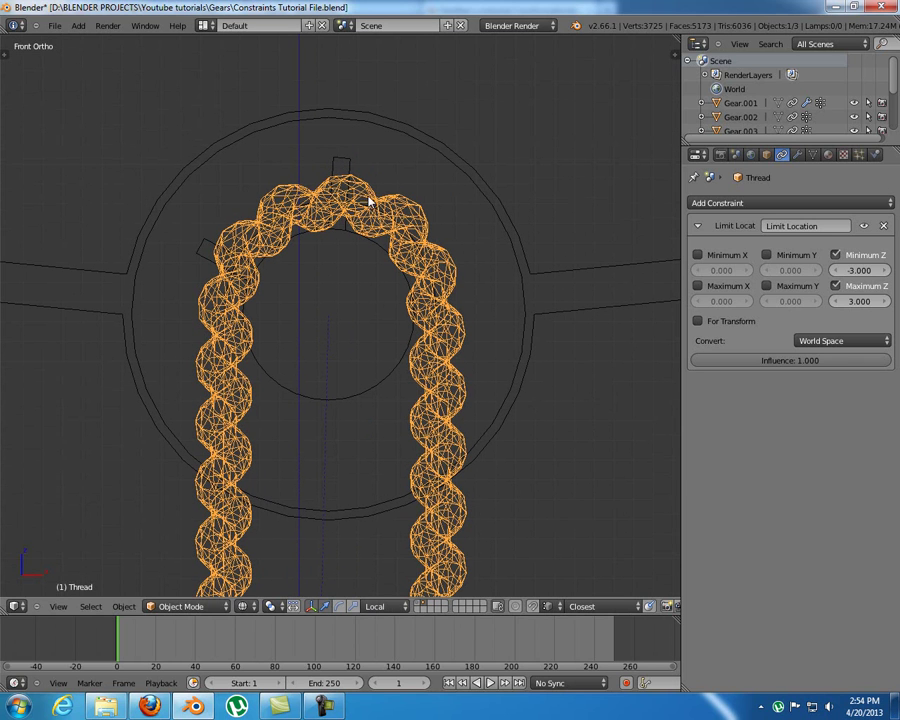
{"action": "key", "text": "g"}
{"action": "key", "text": "z"}
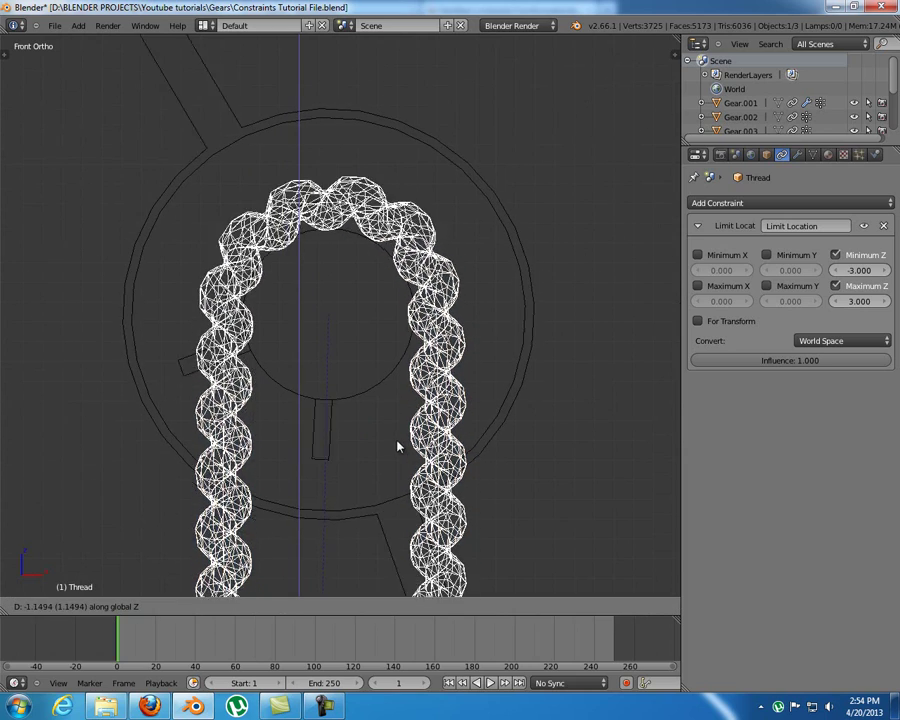
{"action": "left_click", "coordinate": [368, 374]}
Step: Check the Z rotation range in the Wheel's Transformation constraint, and view the whole rig in solid display
{"action": "right_click", "coordinate": [521, 287]}
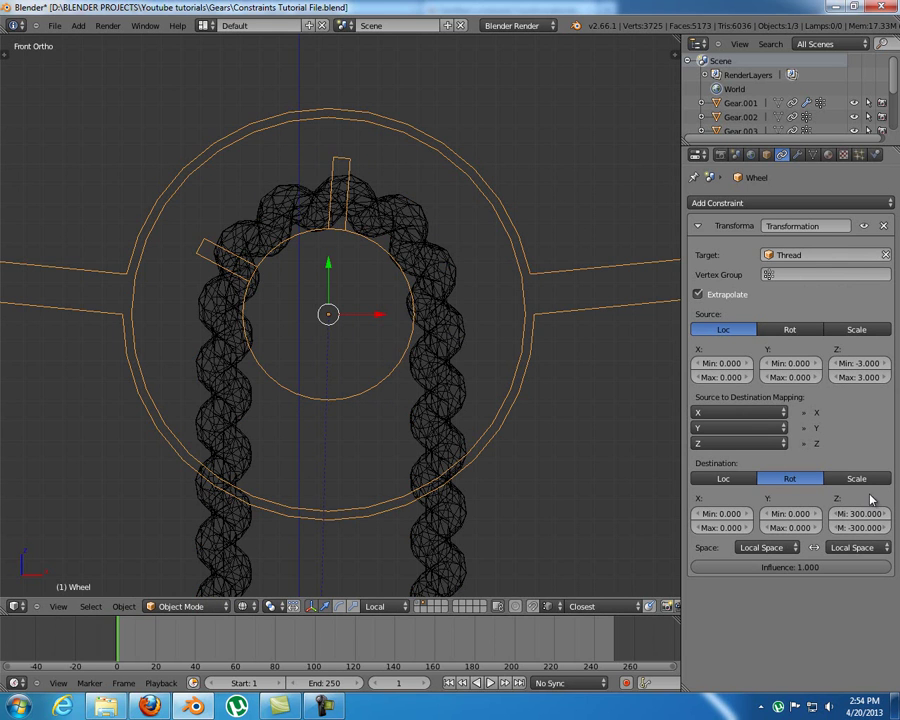
{"action": "mouse_move", "coordinate": [273, 313]}
{"action": "middle_mouse_down"}
{"action": "mouse_move", "coordinate": [330, 313]}
{"action": "mouse_move", "coordinate": [383, 330]}
{"action": "mouse_move", "coordinate": [341, 342]}
{"action": "middle_mouse_up"}
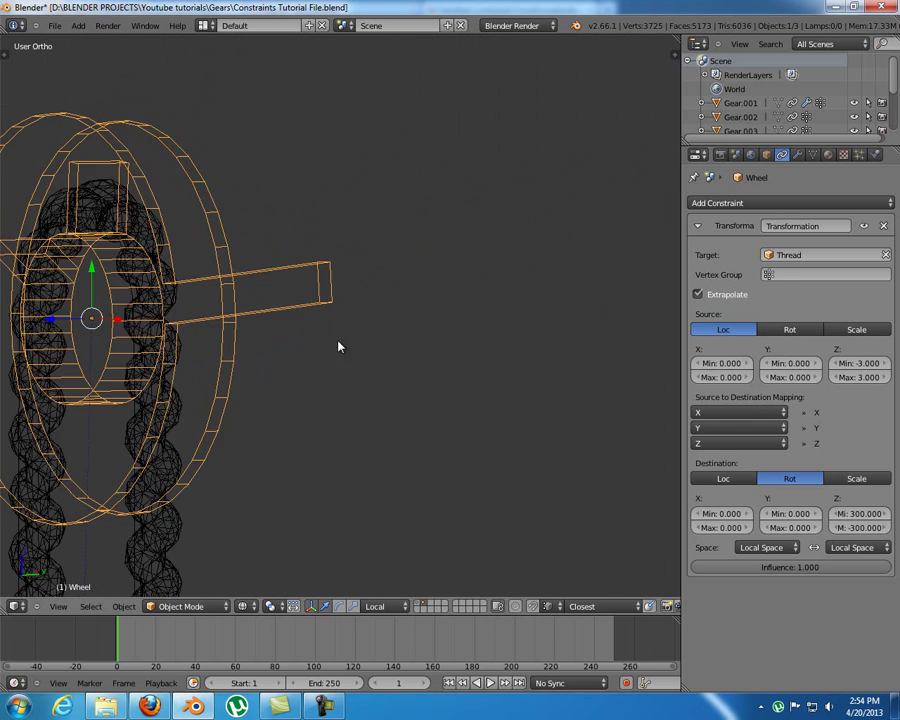
{"action": "key", "text": "z"}
{"action": "scroll", "coordinate": [386, 316], "scroll_direction": "down", "scroll_amount": 11}
{"action": "mouse_move", "coordinate": [235, 344]}
{"action": "middle_mouse_down", "text": "shift"}
{"action": "mouse_move", "coordinate": [386, 316]}
{"action": "mouse_move", "coordinate": [378, 362]}
{"action": "middle_mouse_up", "text": "shift"}
{"action": "scroll", "coordinate": [378, 364], "scroll_direction": "up", "scroll_amount": 3}
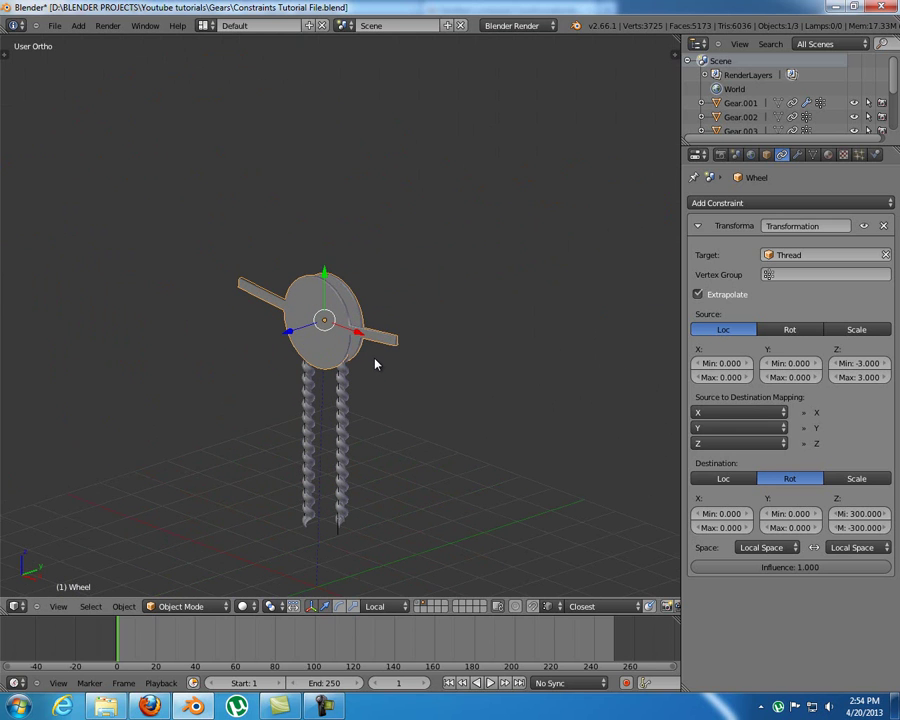